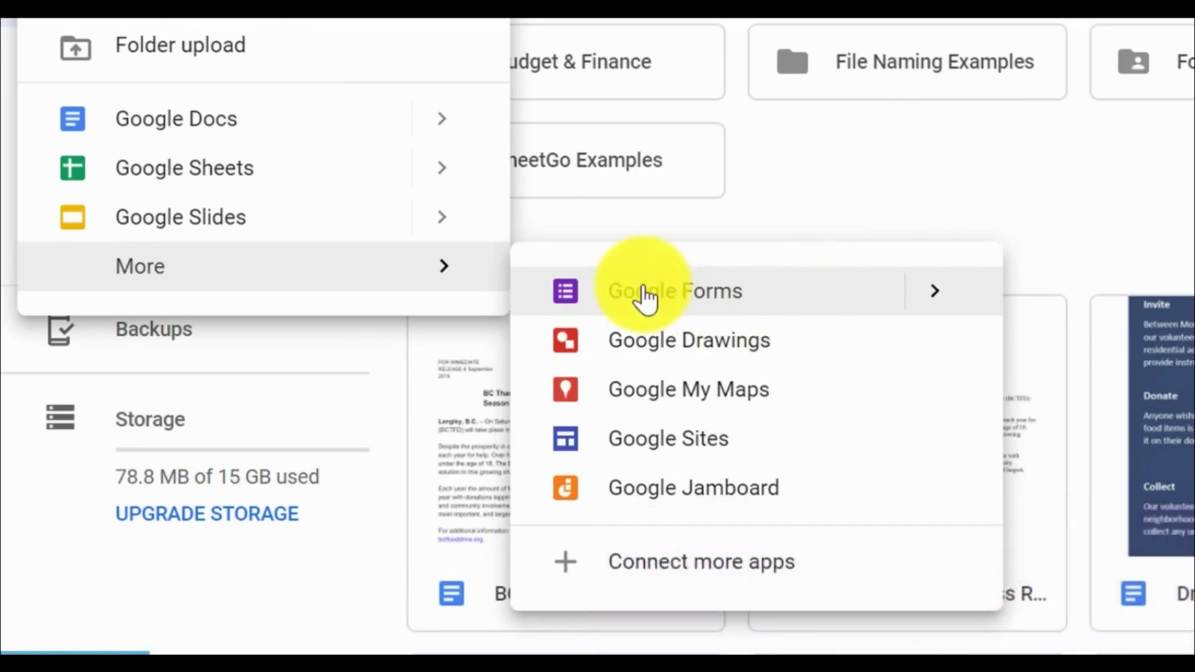
Create a new blank Google Form and title it "Form #1".
left_click(710, 304)
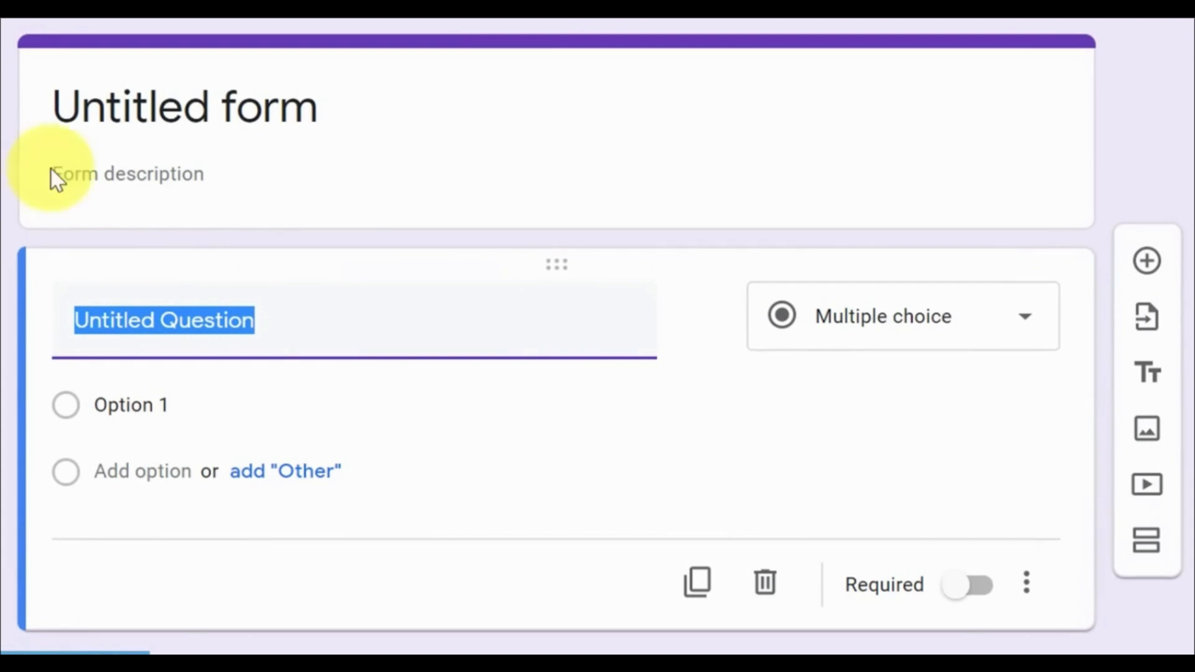
left_click(235, 110)
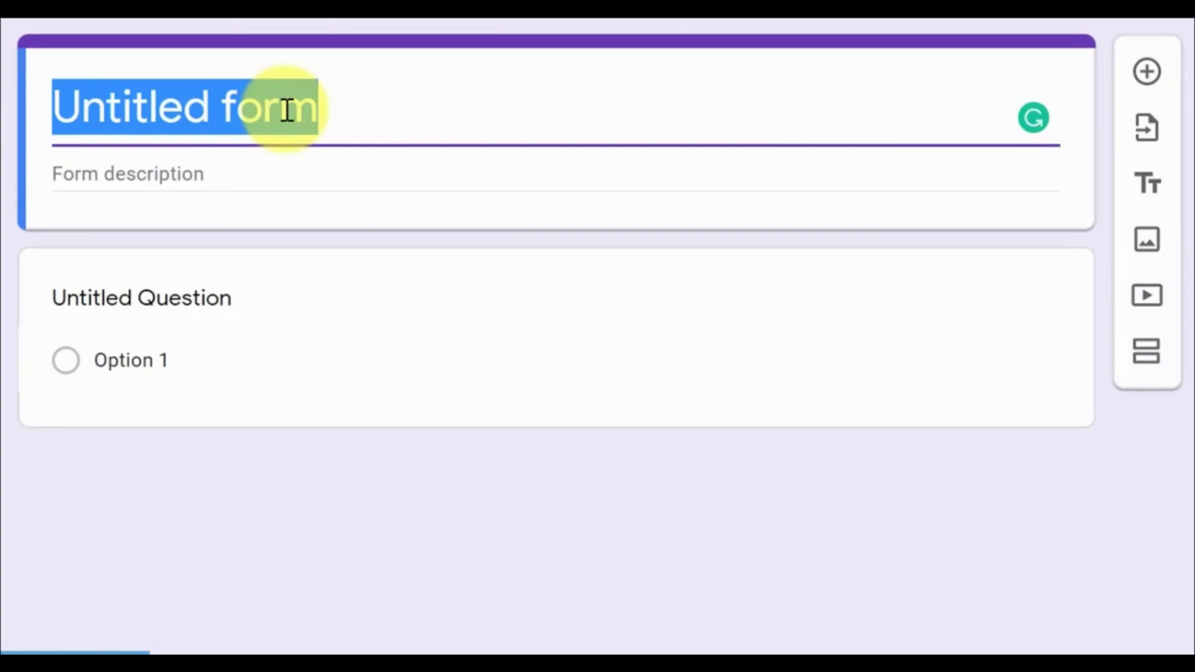
type("F")
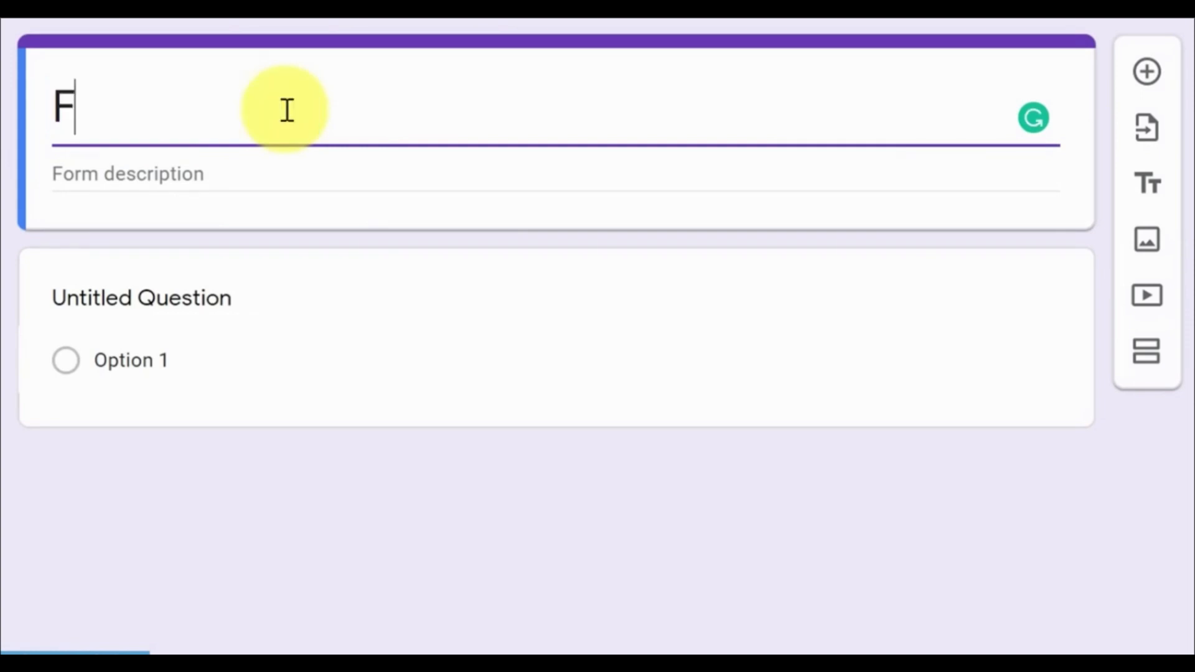
type("orm #1")
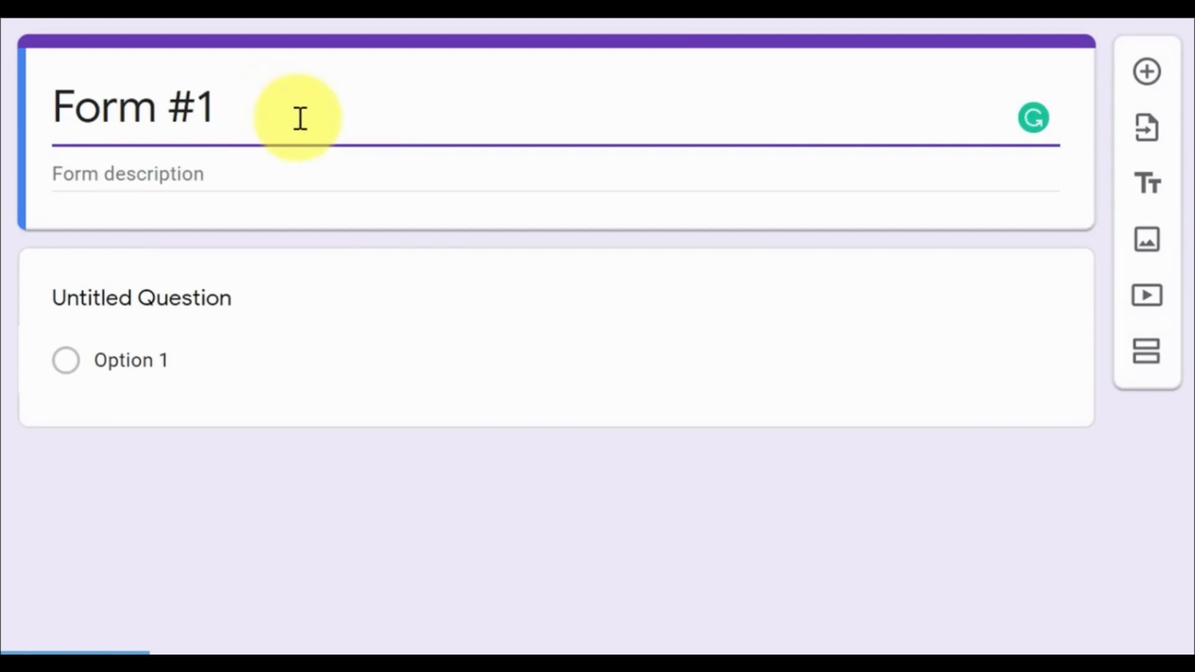
Set the form's description to "Add a description".
left_click(185, 180)
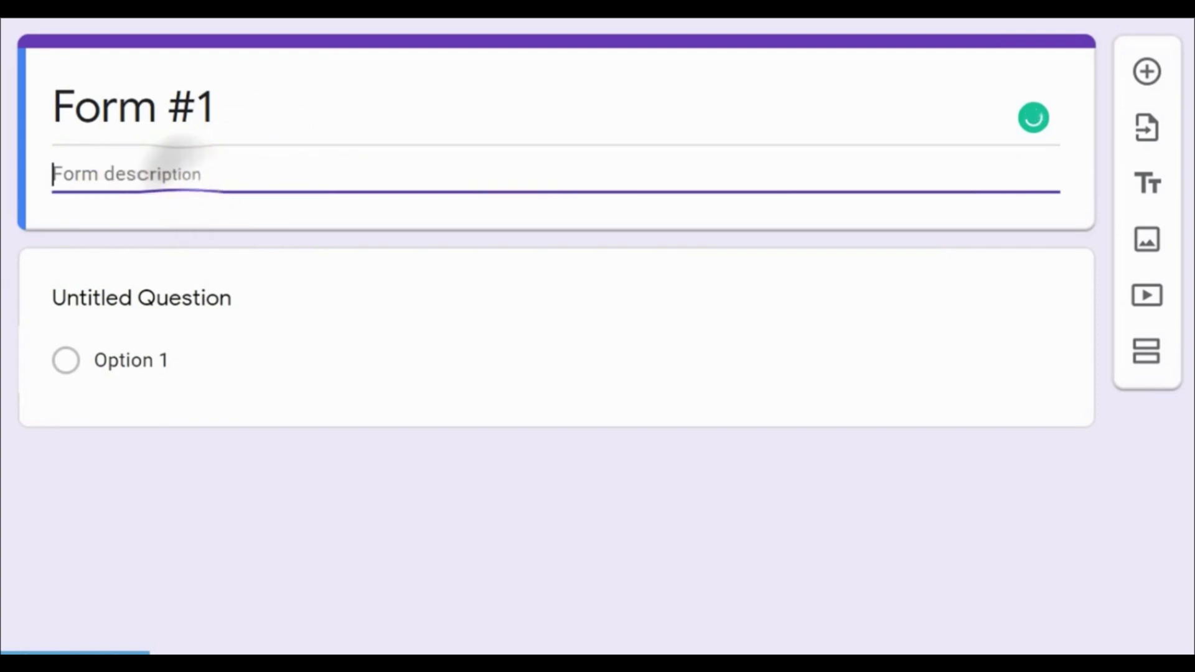
type("Add a desc")
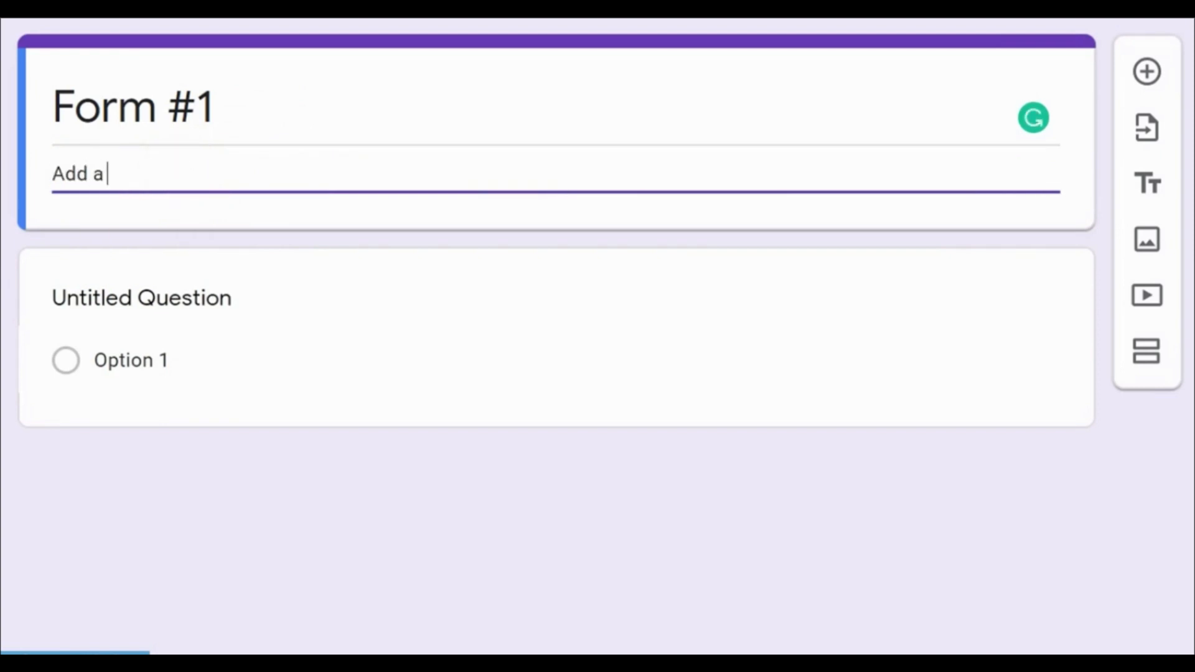
key("BackSpace")
type("scription")
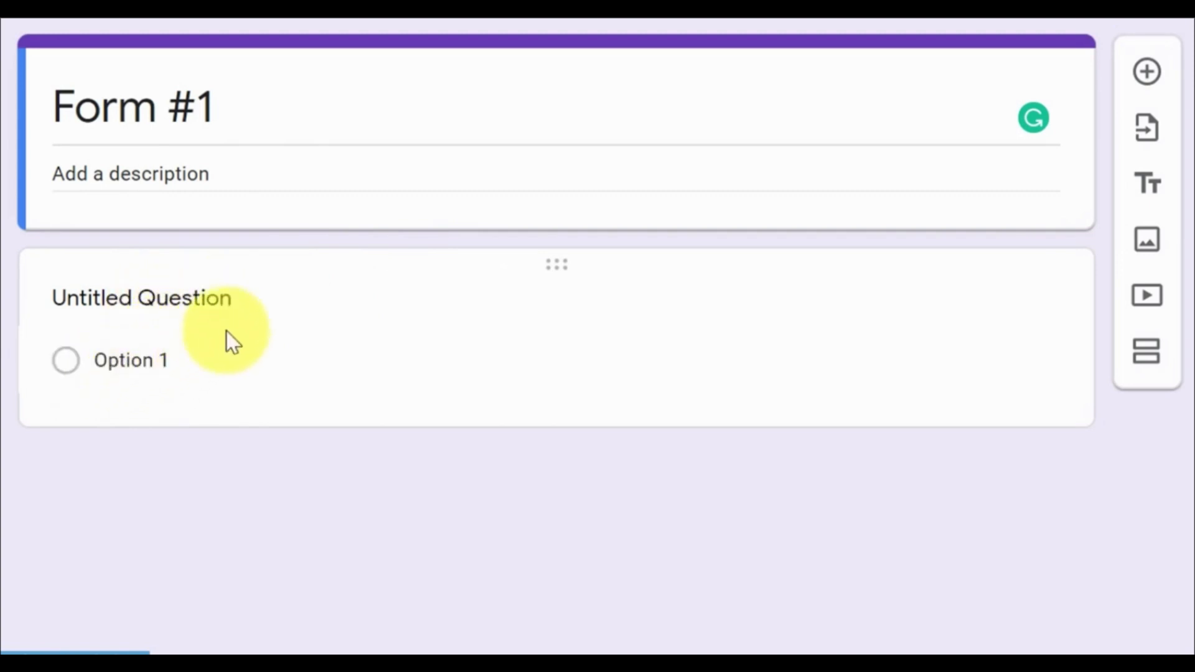
Replace the untitled question's text with "What is your name?".
left_click(208, 300)
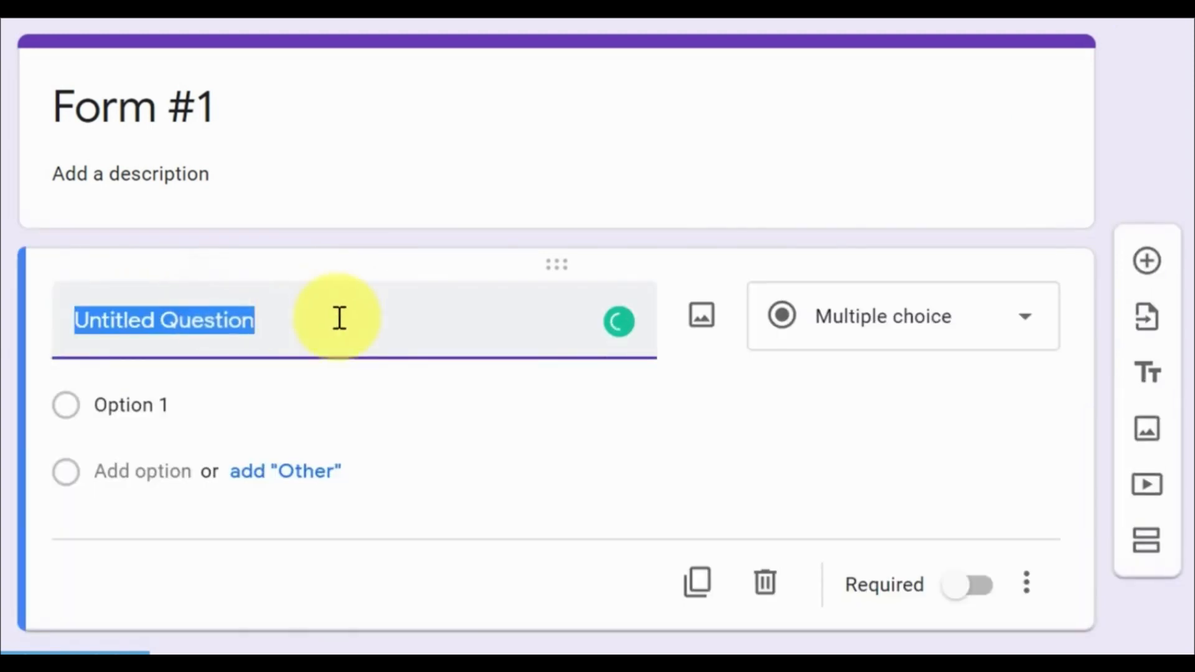
type("What")
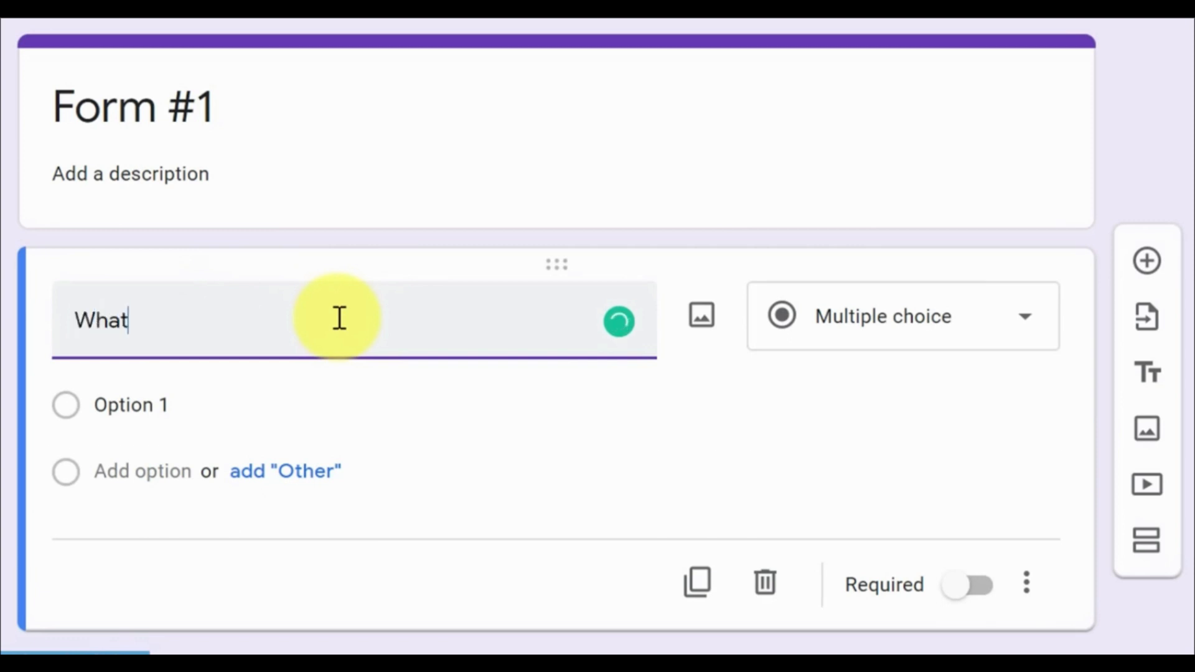
type(" is your name")
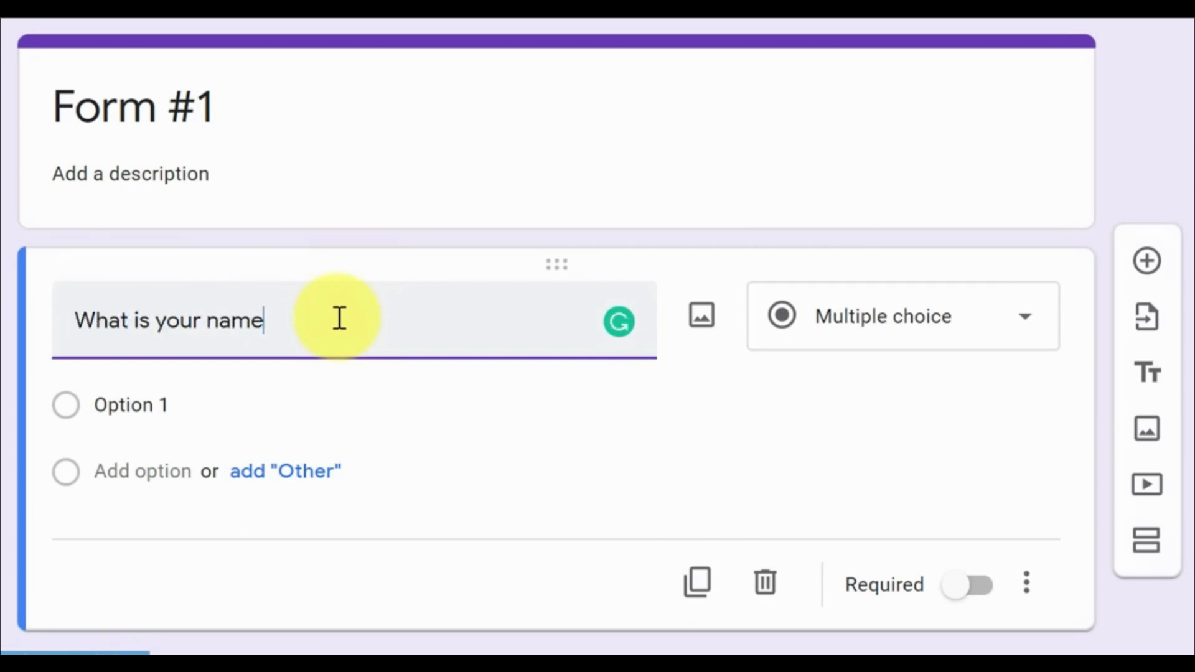
type("?")
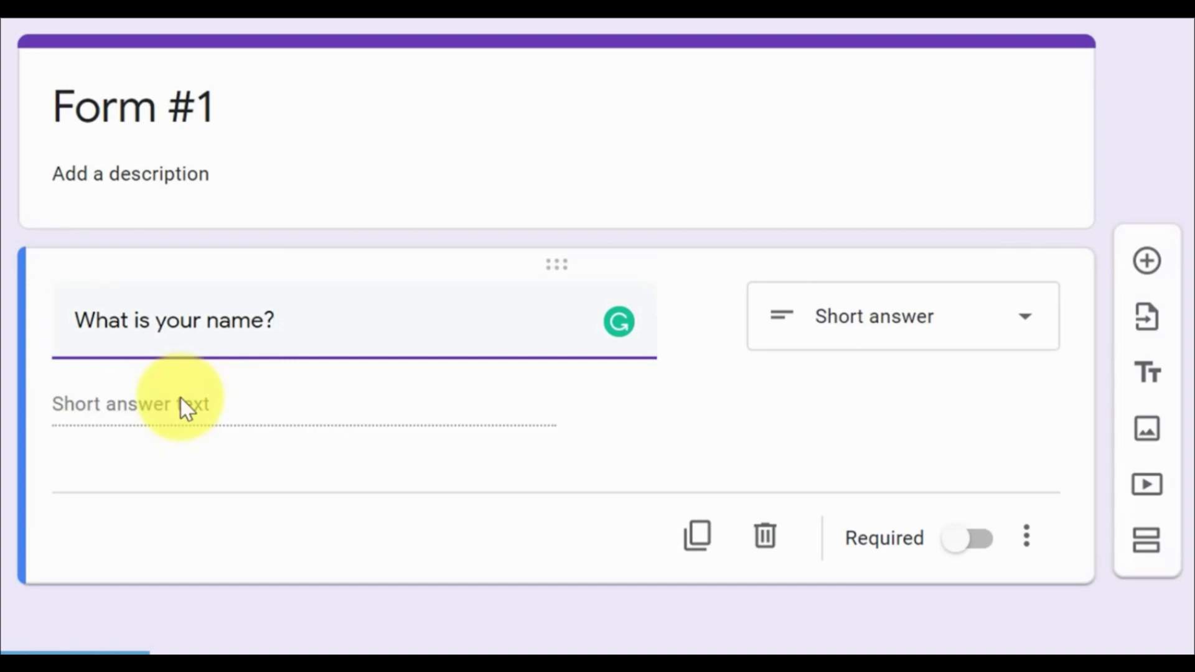
View the question types for the name question and try making it required.
left_click(1027, 324)
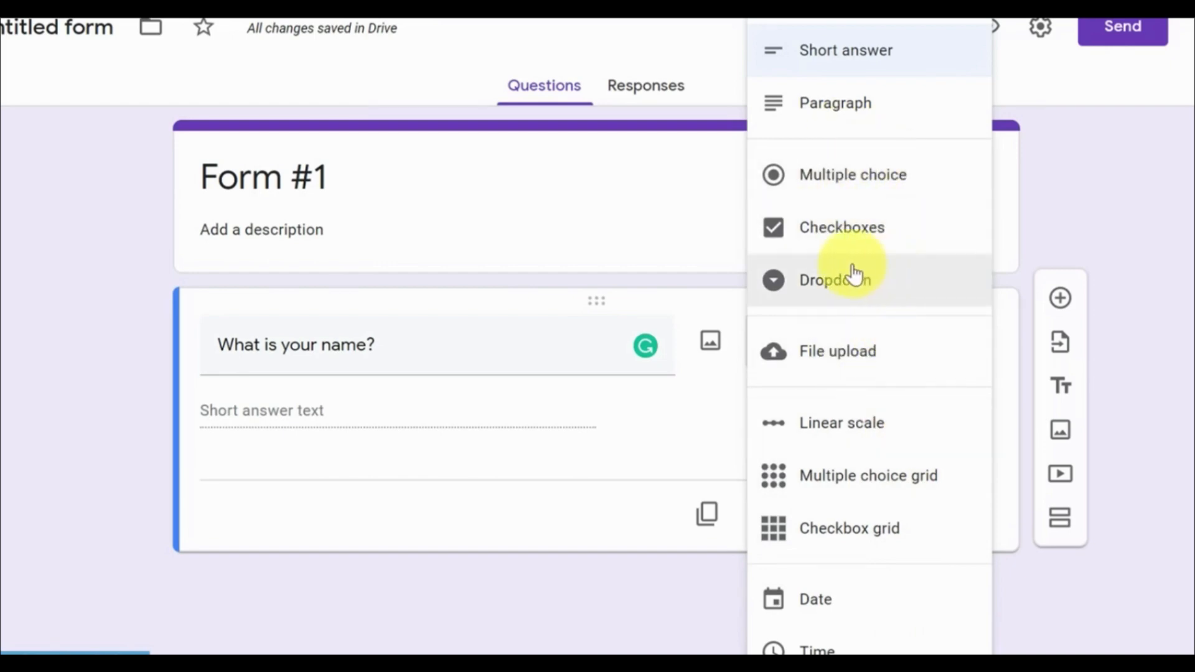
left_click(85, 454)
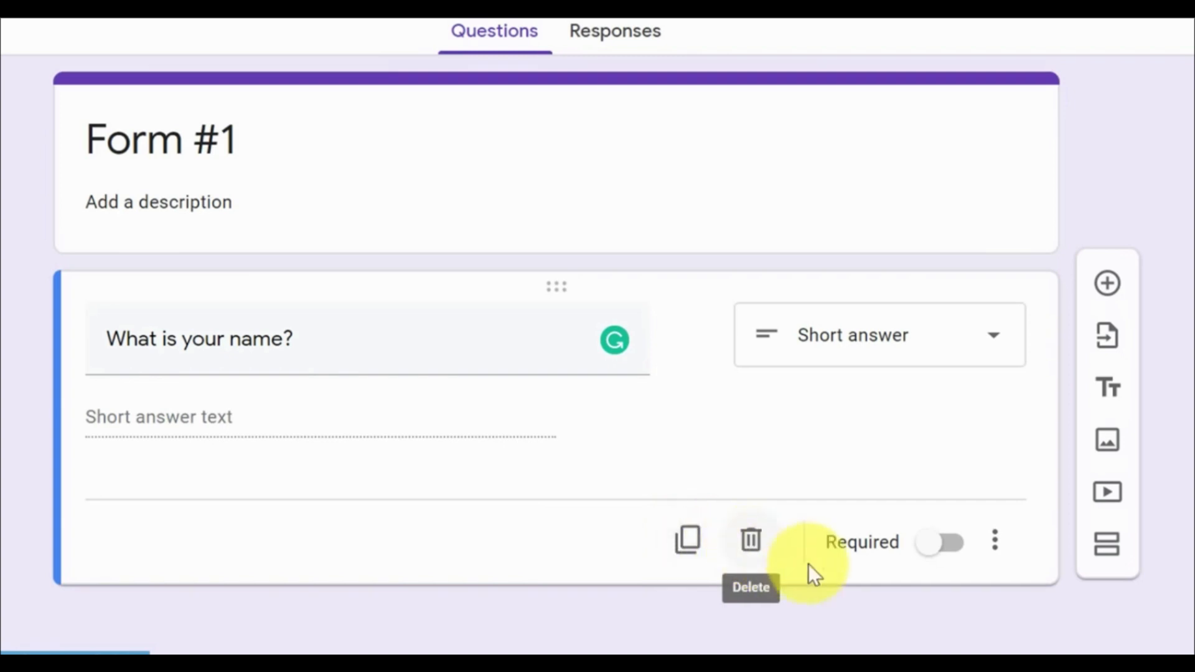
left_click(937, 551)
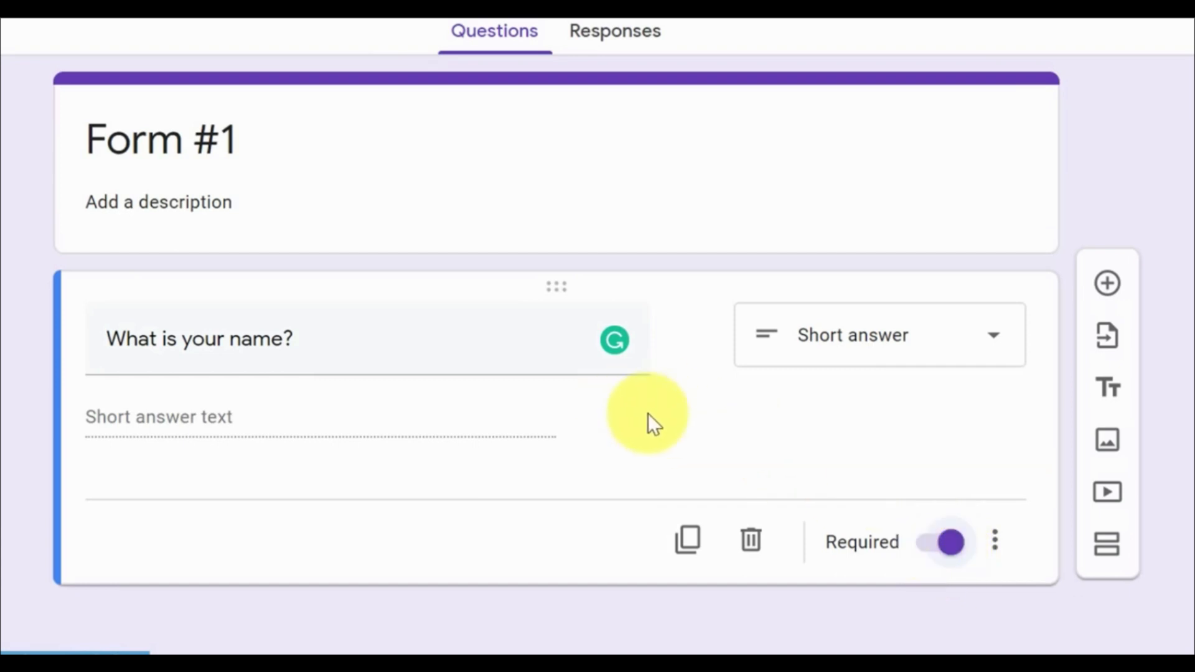
left_click(950, 556)
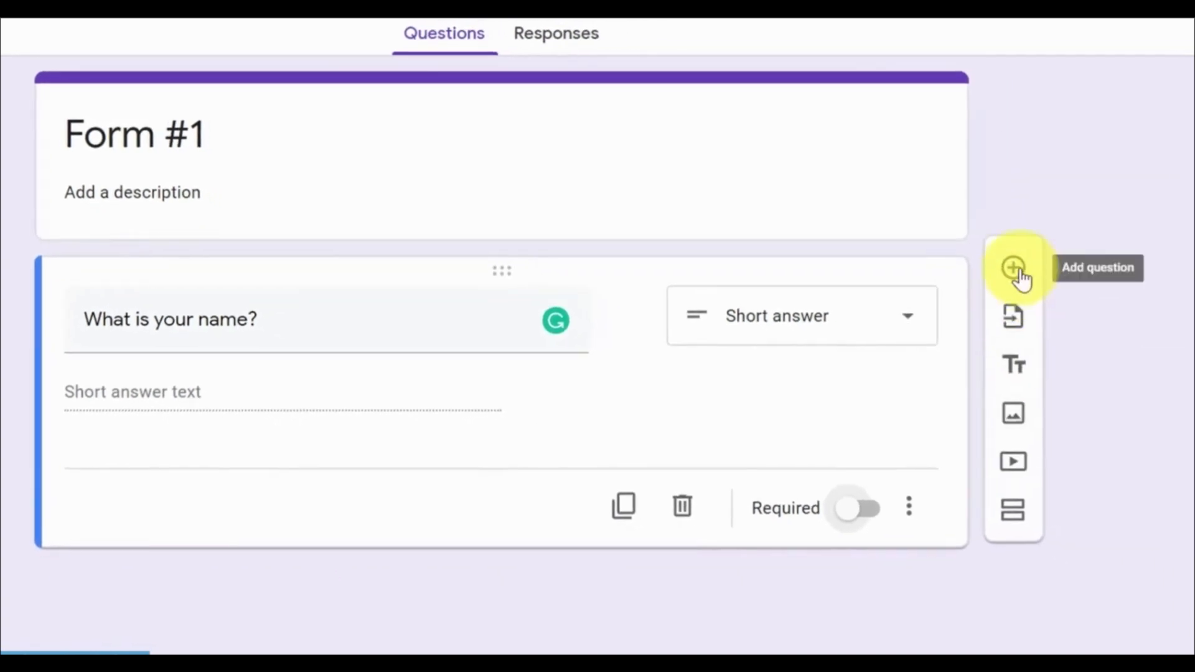
Add a multiple-choice question "How is your day going so far?" with the first option "Great".
left_click(1015, 270)
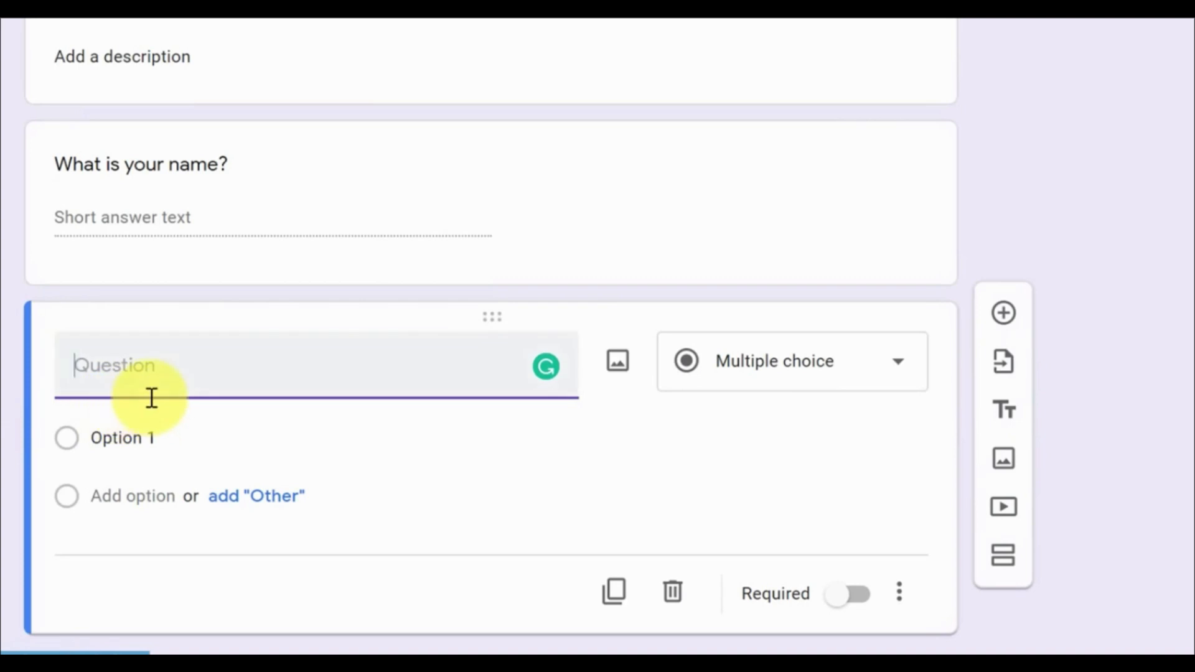
type("How is your day going so far?")
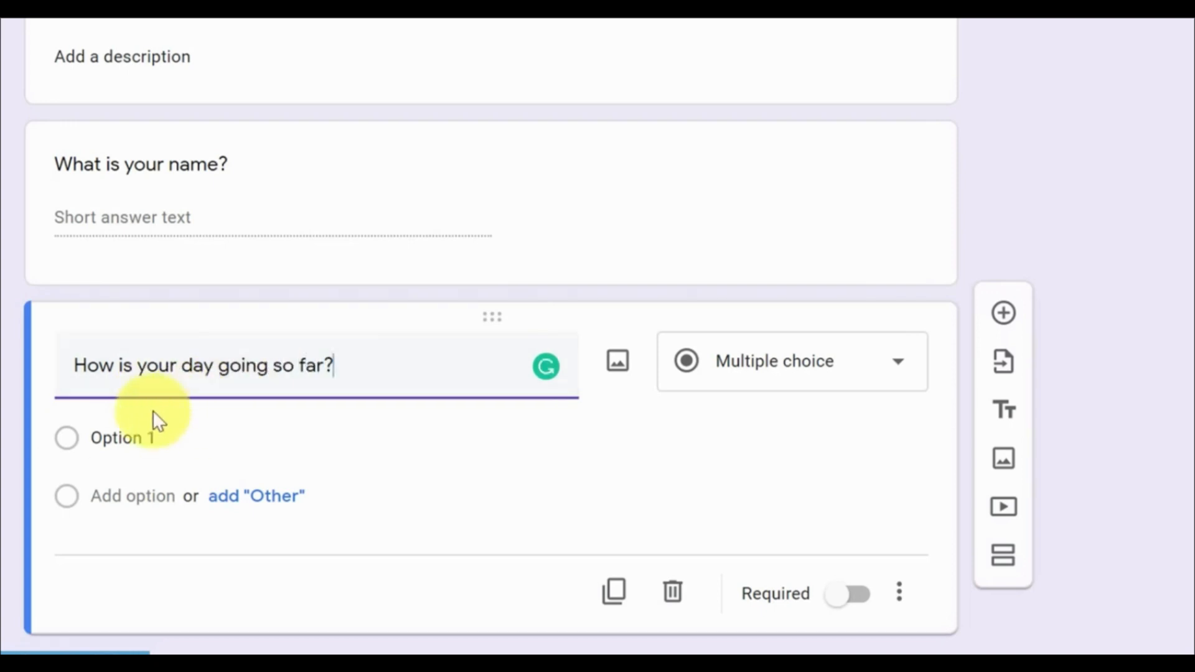
left_click(123, 437)
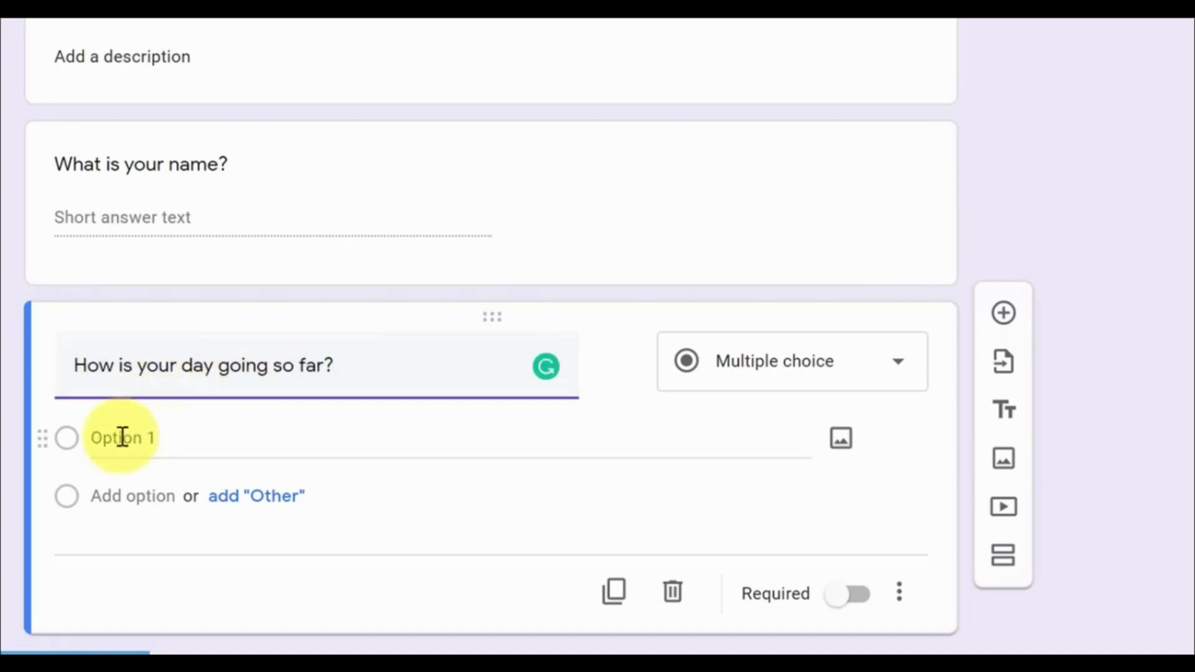
left_click(125, 439)
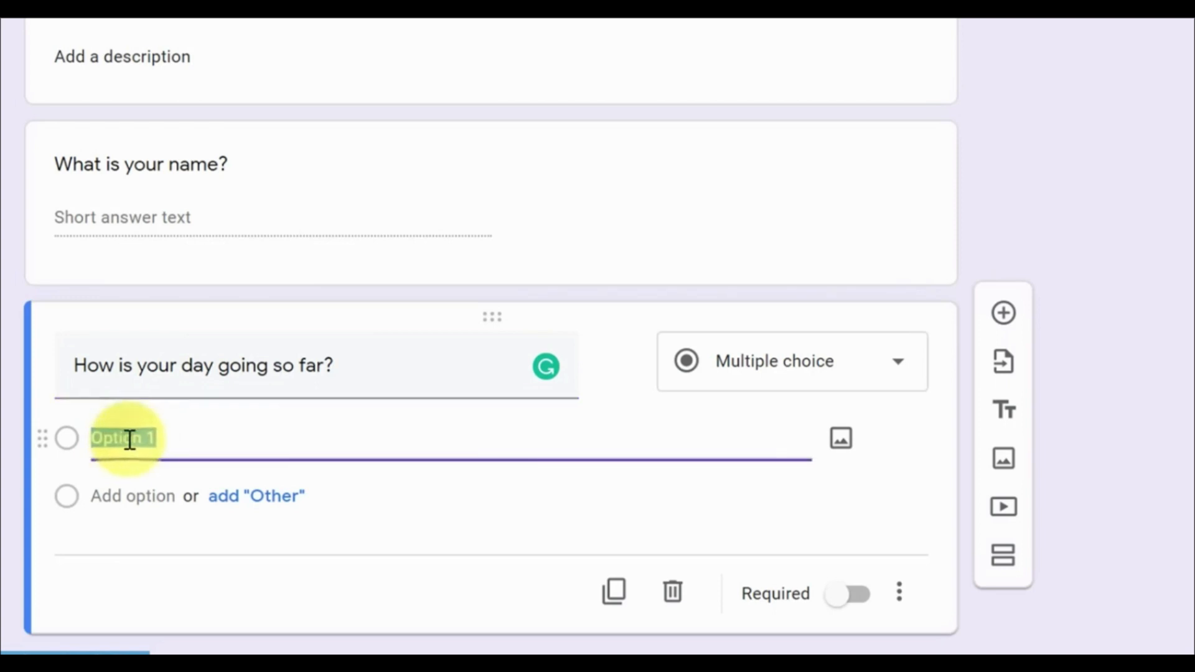
type("Great")
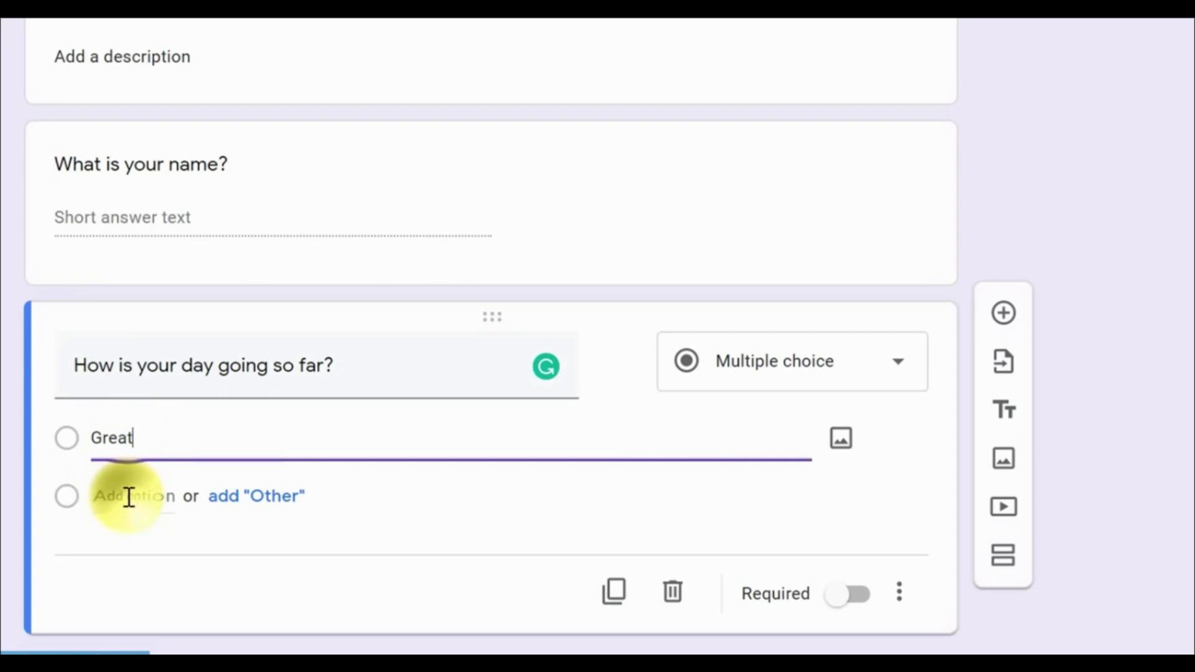
Add the options "OK" and "It's been a bad day" to the multiple-choice question.
left_click(128, 496)
type("O")
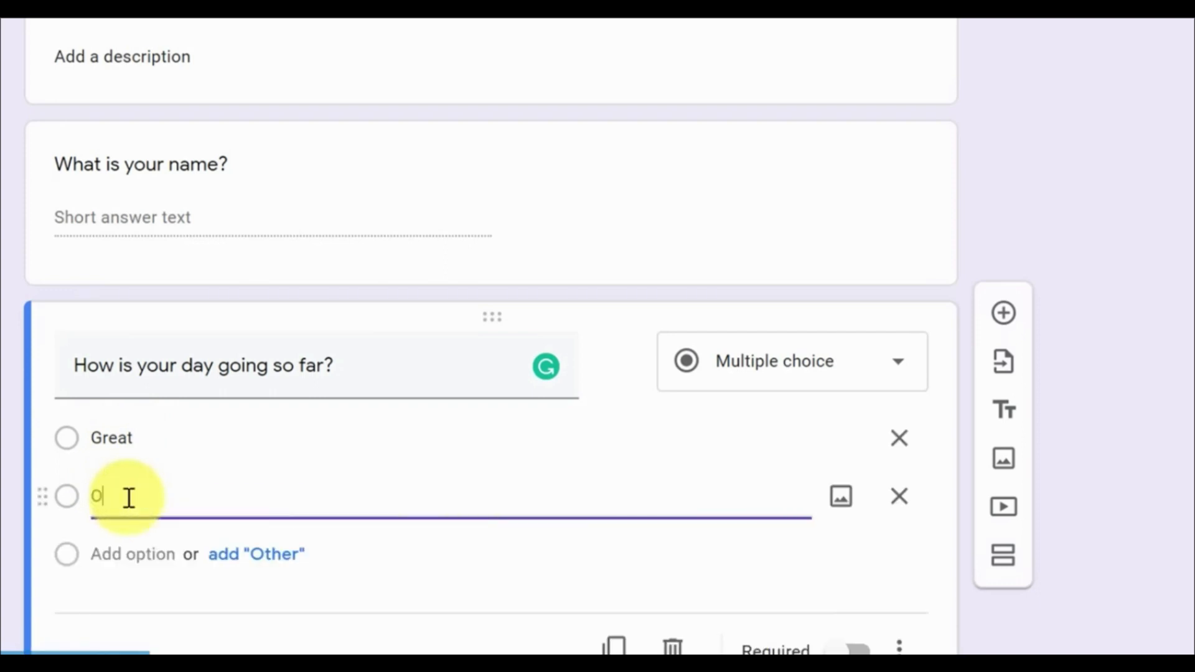
left_click(124, 554)
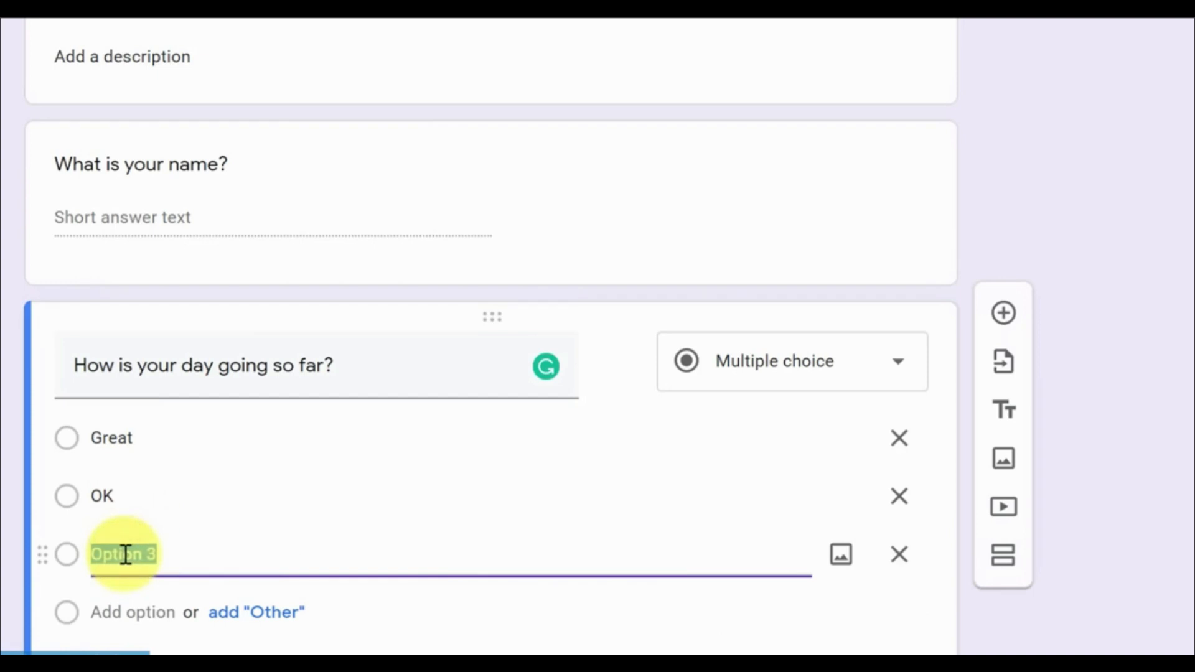
key("BackSpace")
type("It's been a bad day")
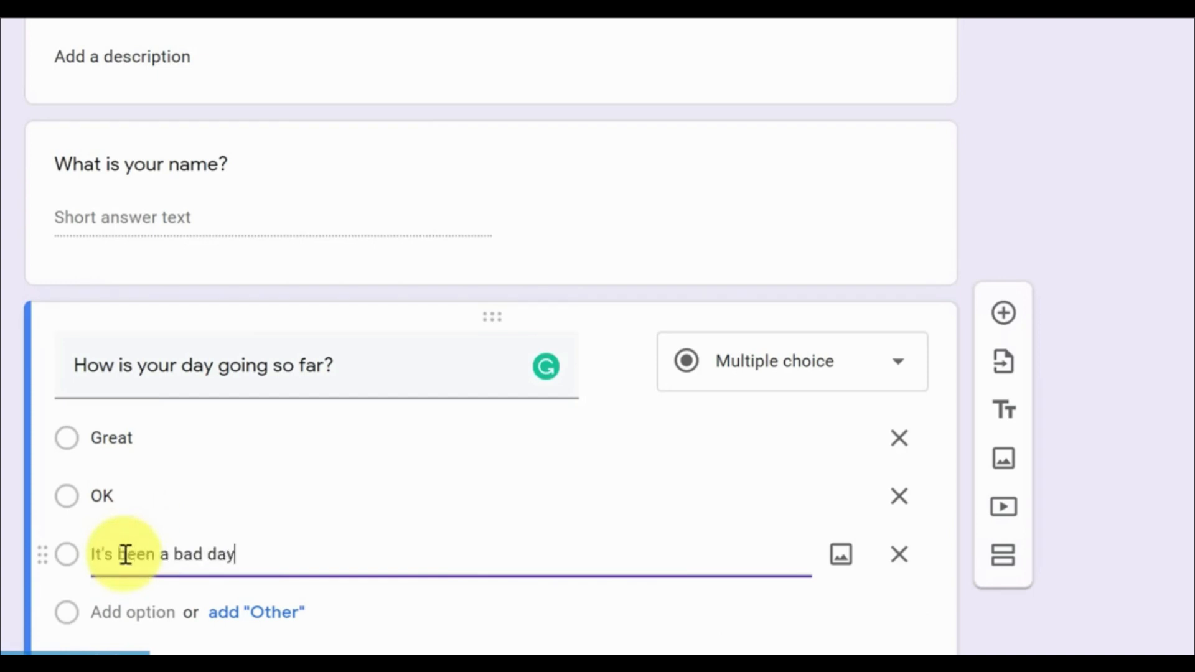
left_click(3, 510)
Try adding an "Other" option to the multiple-choice question and remove it.
scroll(12, 486, "down", 1)
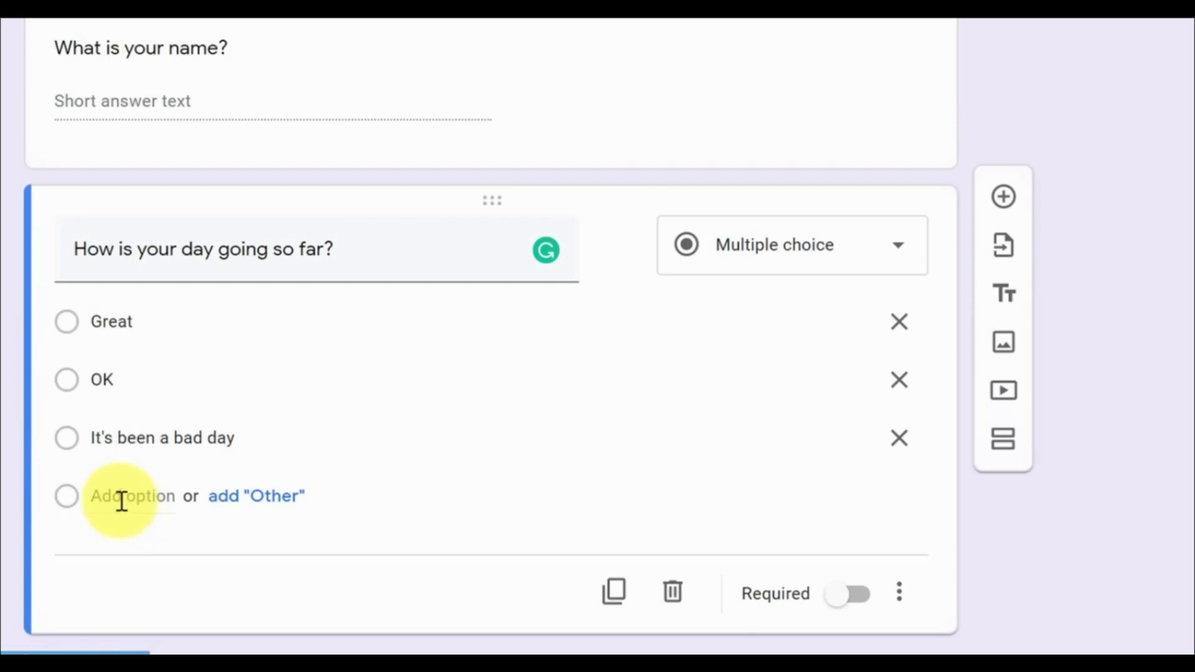
left_click(265, 501)
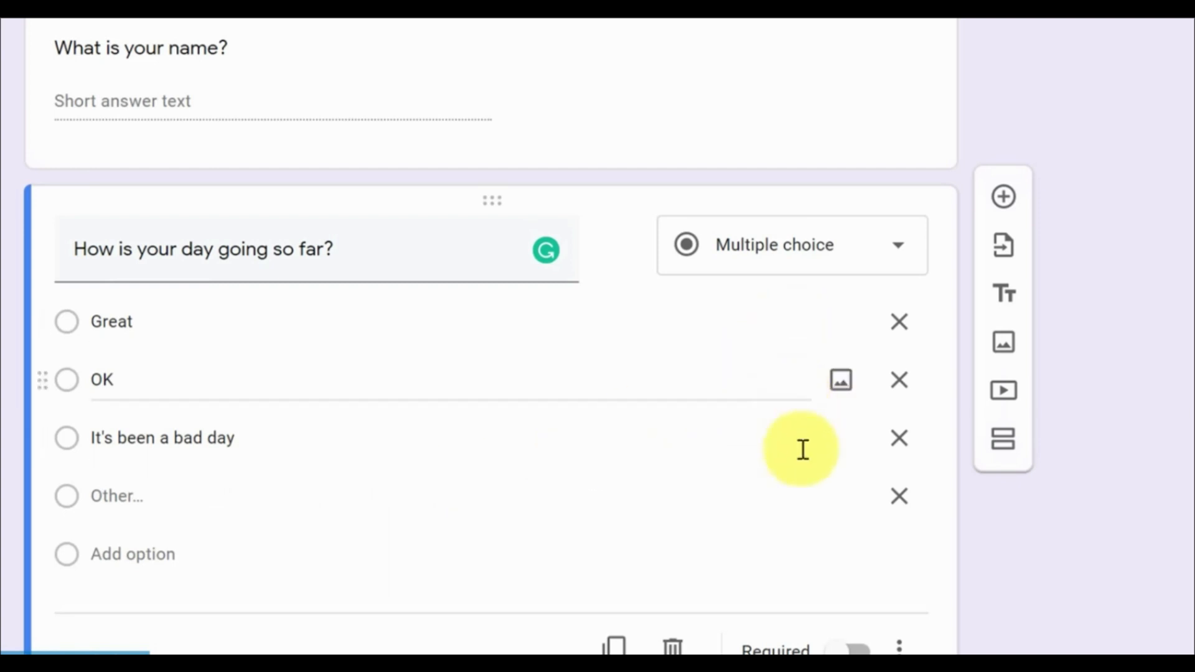
left_click(900, 498)
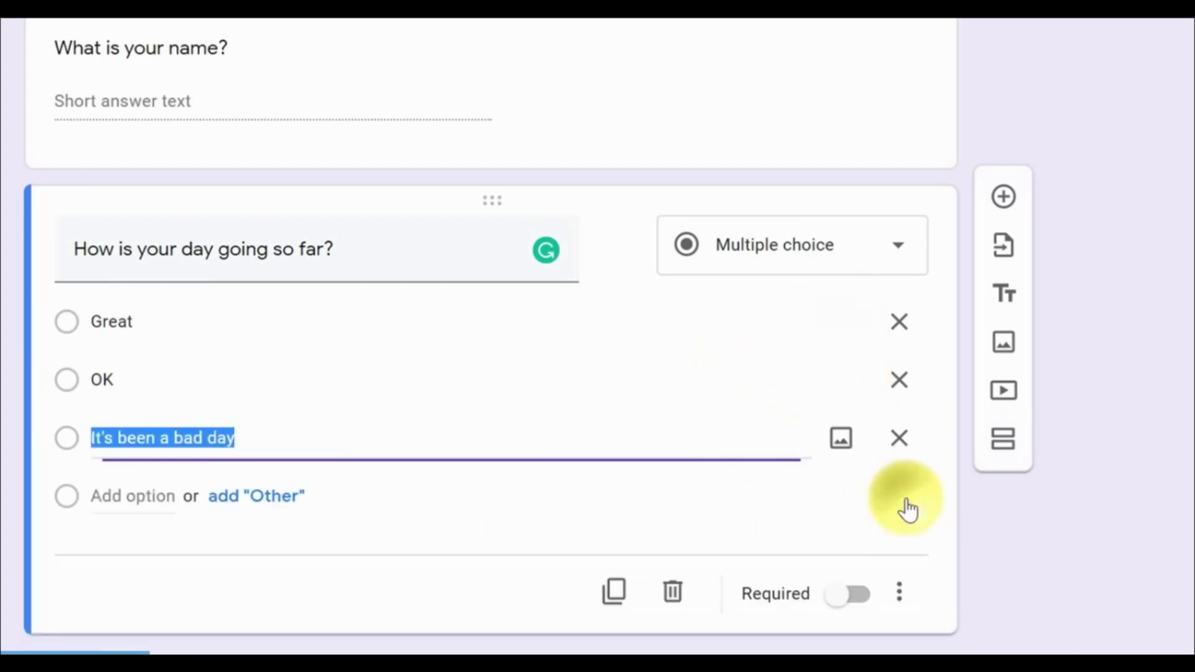
left_click(270, 490)
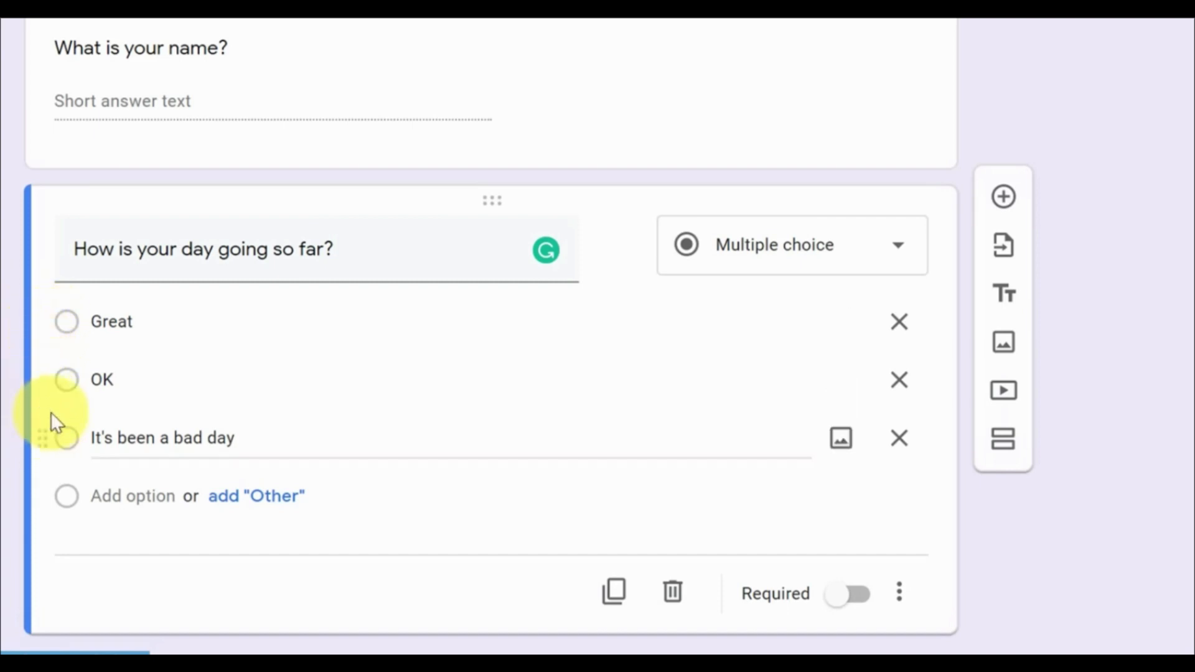
Reorder the multiple-choice options to "OK", "It's been a bad day", "Great".
left_click_drag(43, 379, 41, 305)
left_click_drag(40, 437, 42, 386)
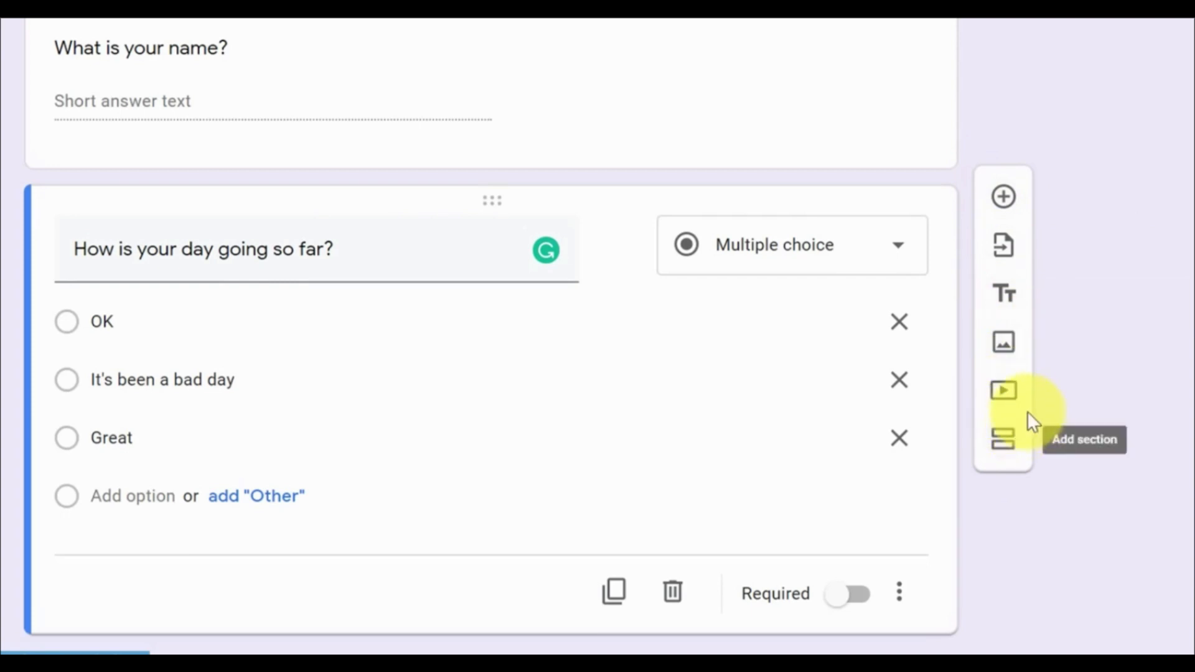
View the existing forms available for importing questions and close the form picker.
left_click(1004, 249)
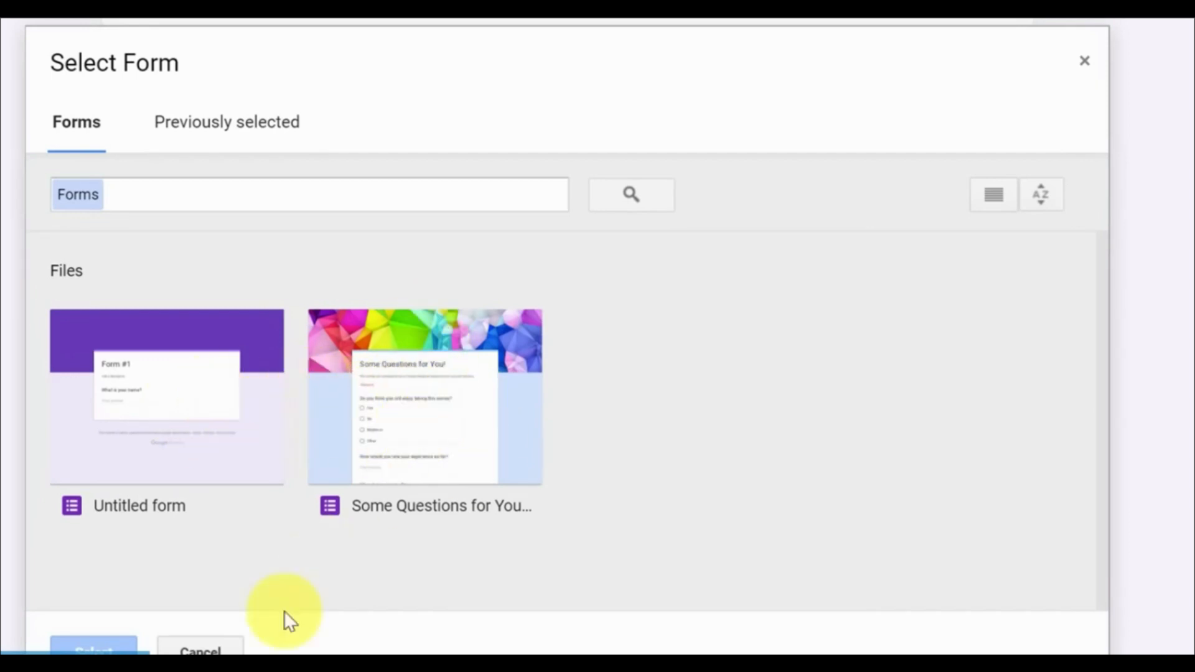
left_click(184, 644)
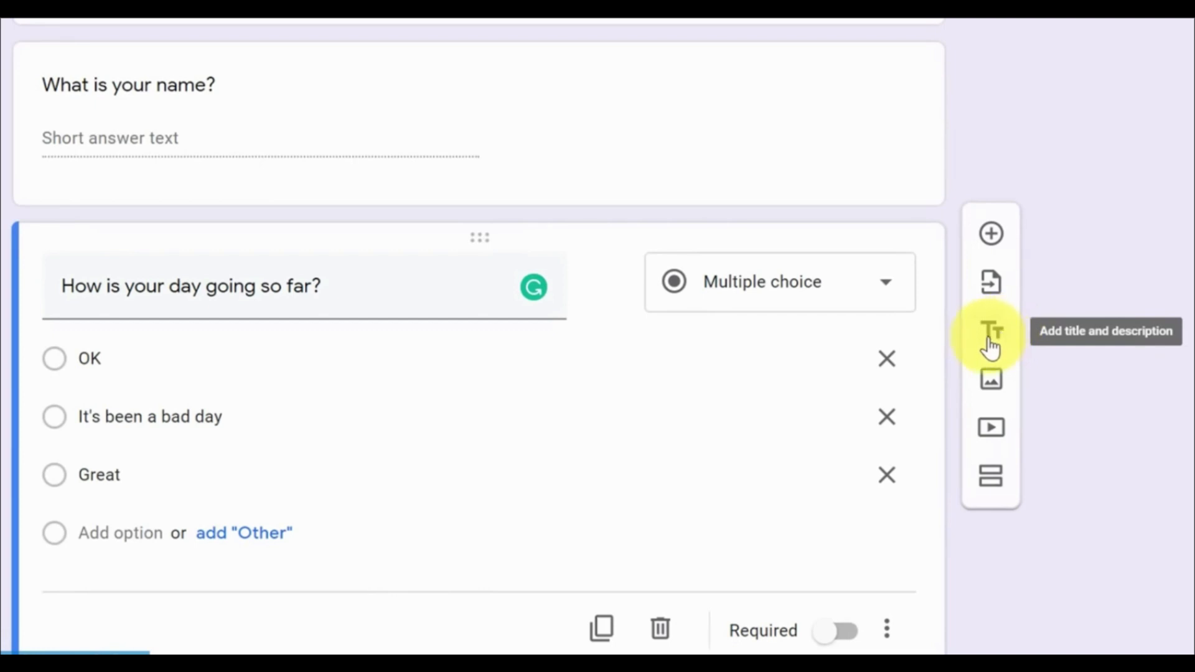
Add a title and description block after the multiple-choice question, titled "Keep Going!" with the description "Don't give up!".
scroll(680, 446, "up", 4)
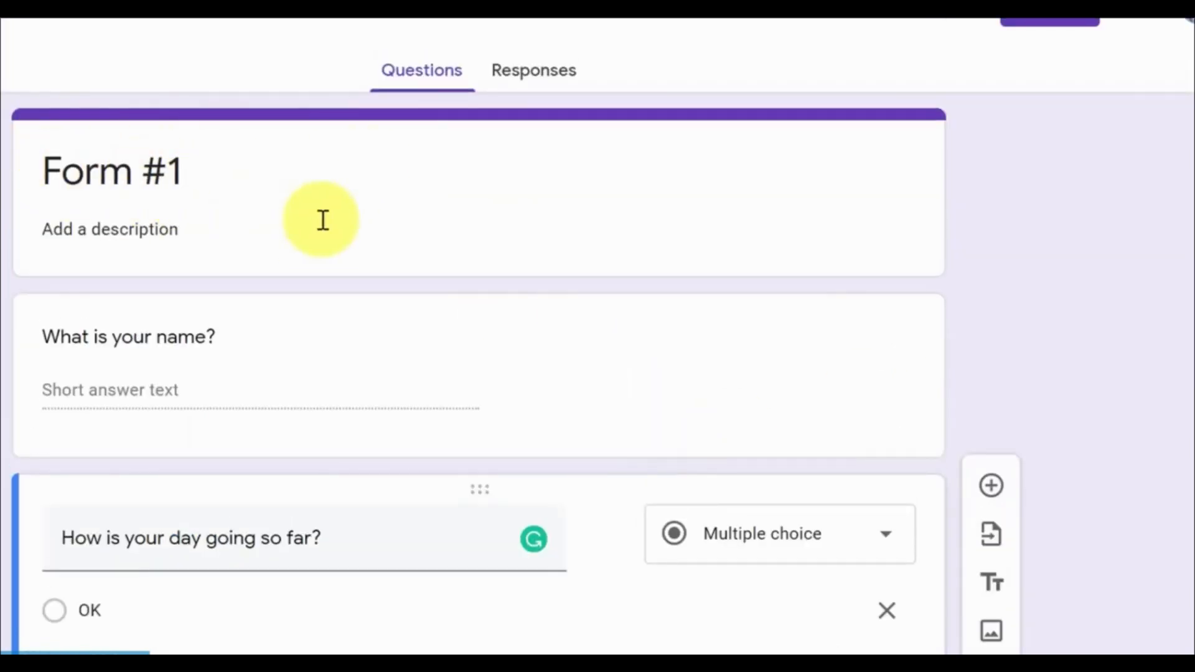
scroll(354, 246, "down", 4)
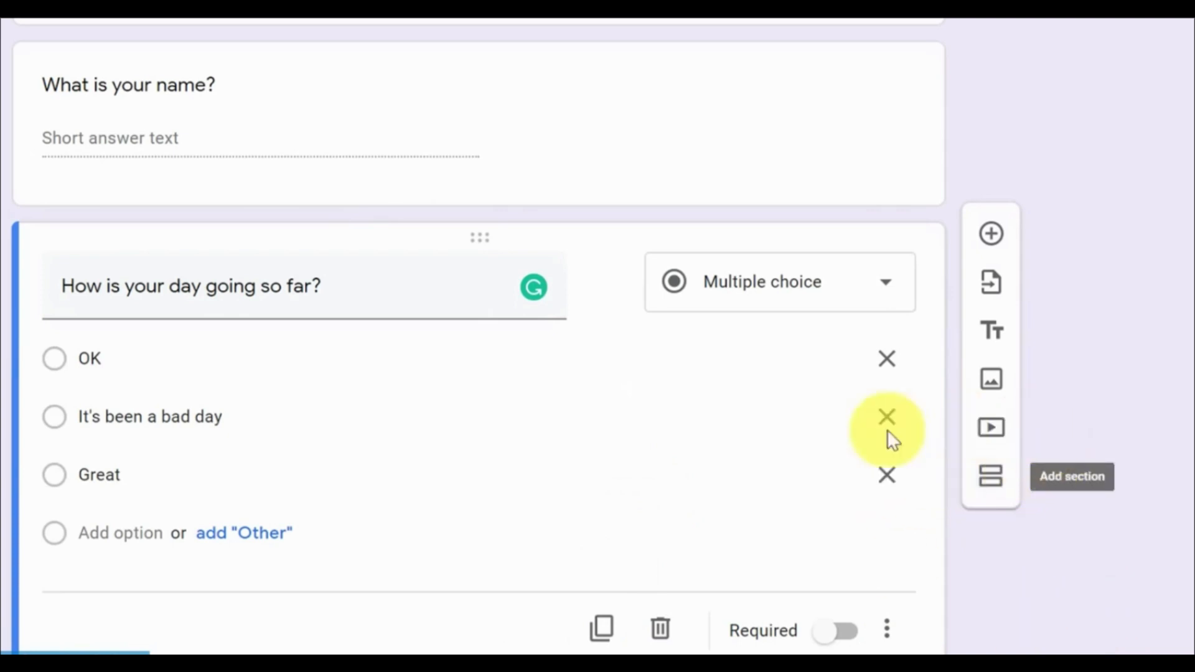
left_click(994, 336)
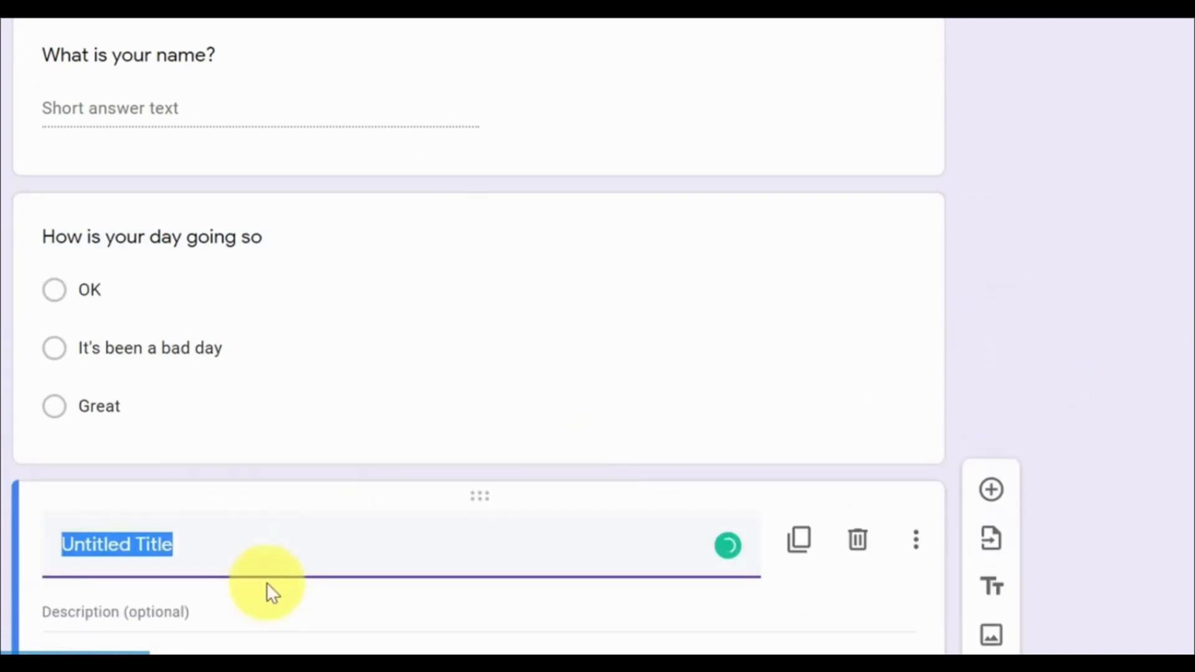
type("Keppi")
key("BackSpace")
key("BackSpace")
key("BackSpace")
type("ep Going!")
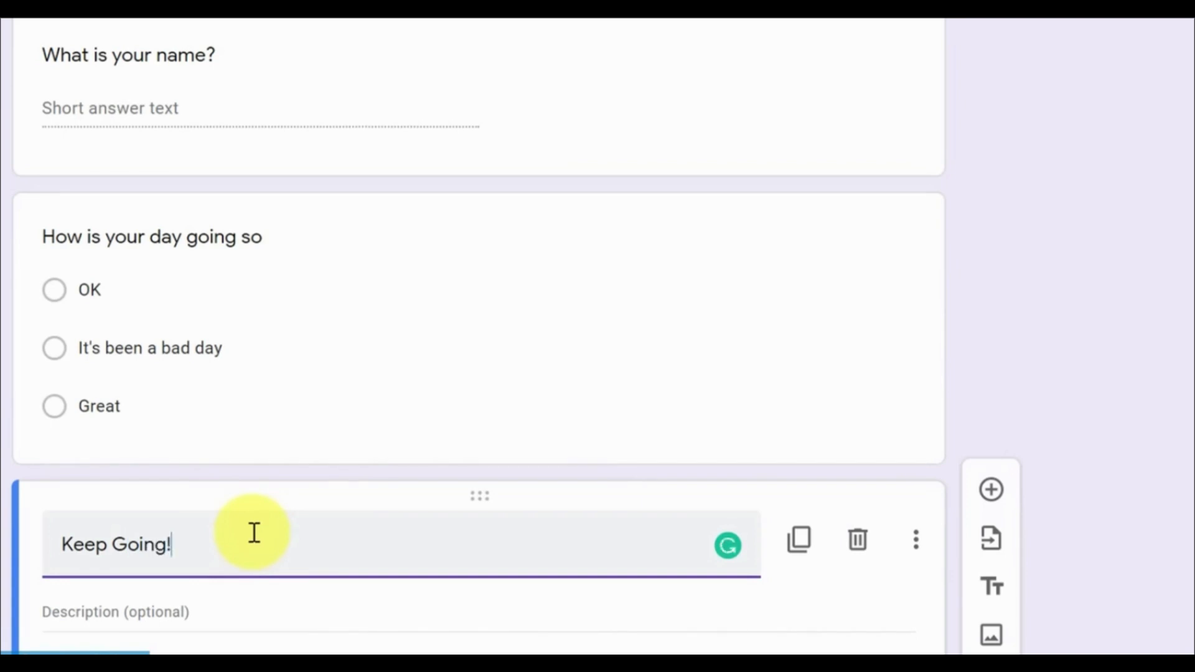
left_click(130, 612)
type("Don't give up!")
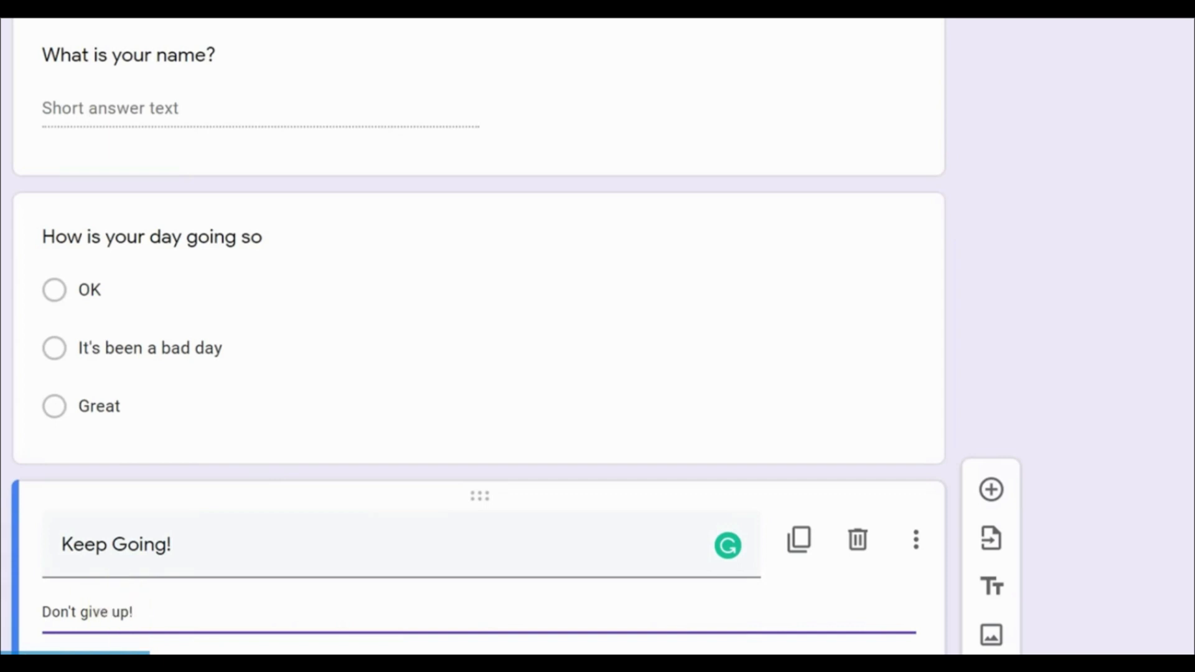
Delete the "Keep Going!" title and description block below the multiple-choice question.
left_click(150, 661)
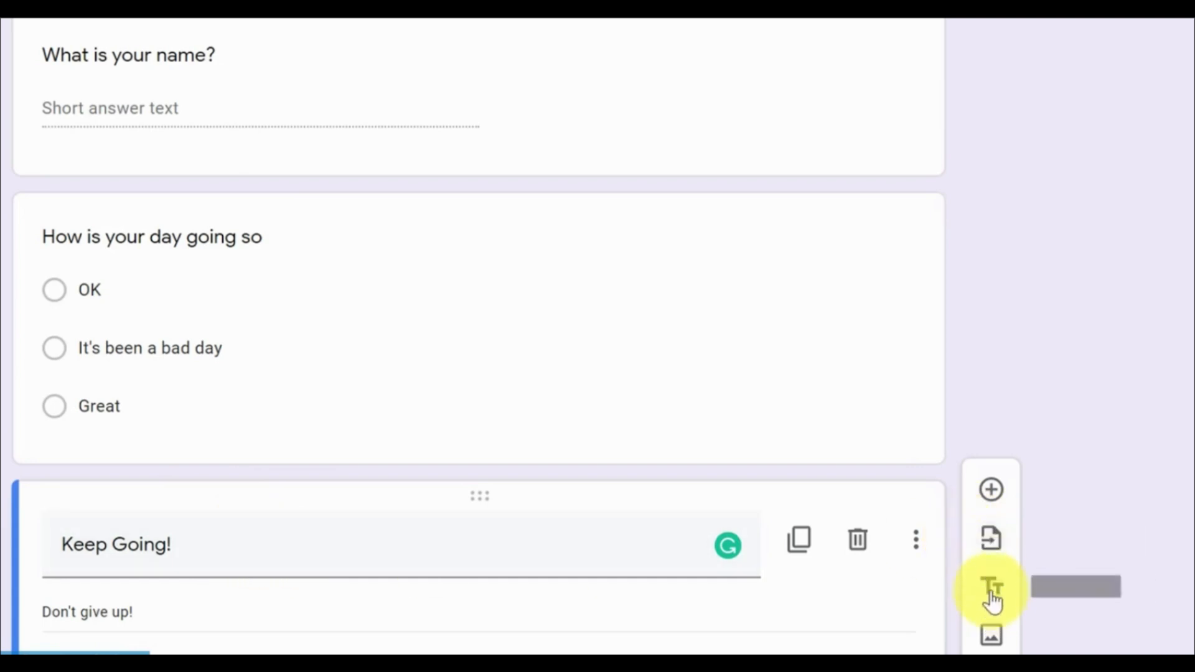
left_click(858, 545)
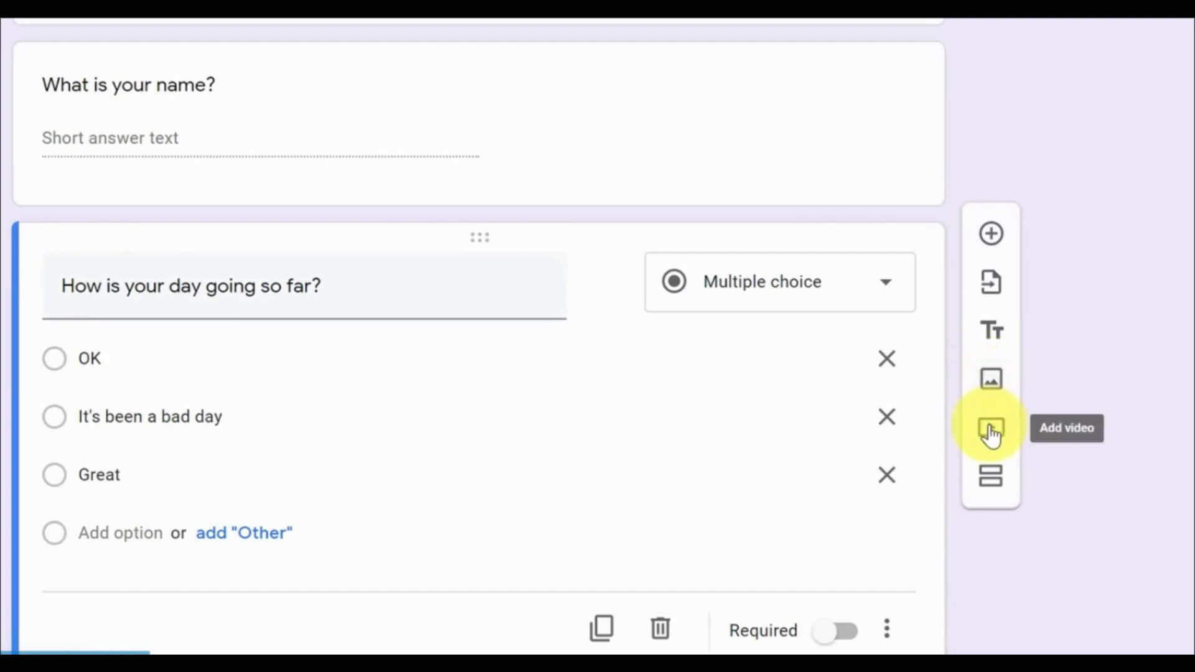
Upload the "Google apps" image from the computer as an image block after the multiple-choice question.
left_click(994, 380)
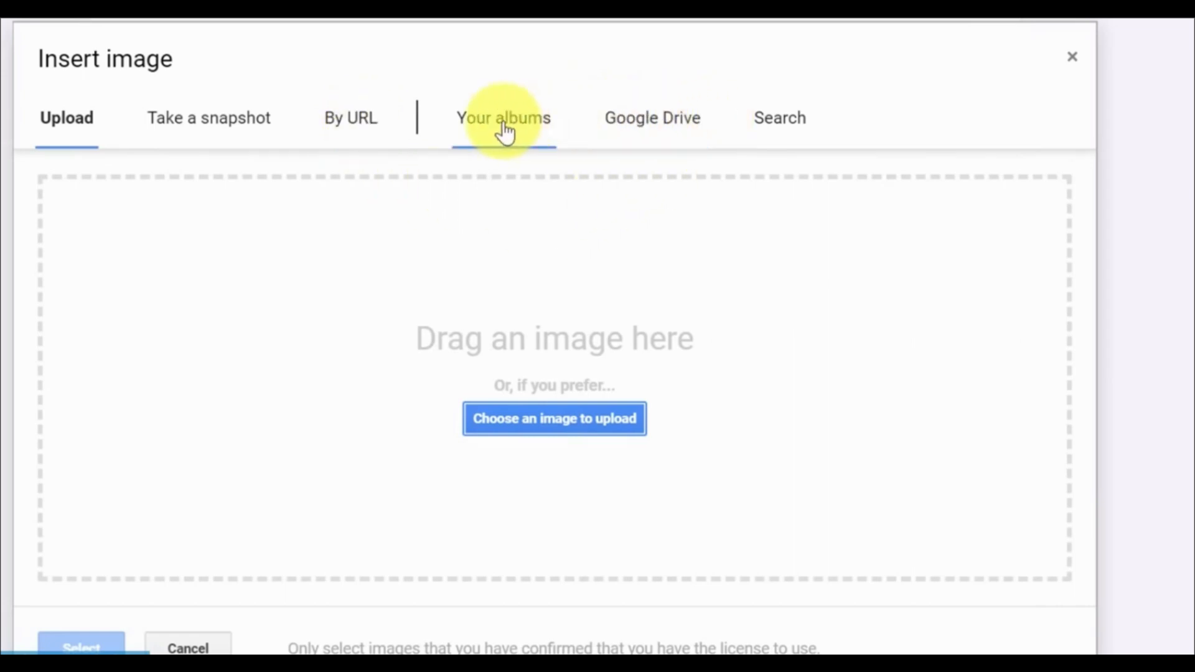
left_click(543, 421)
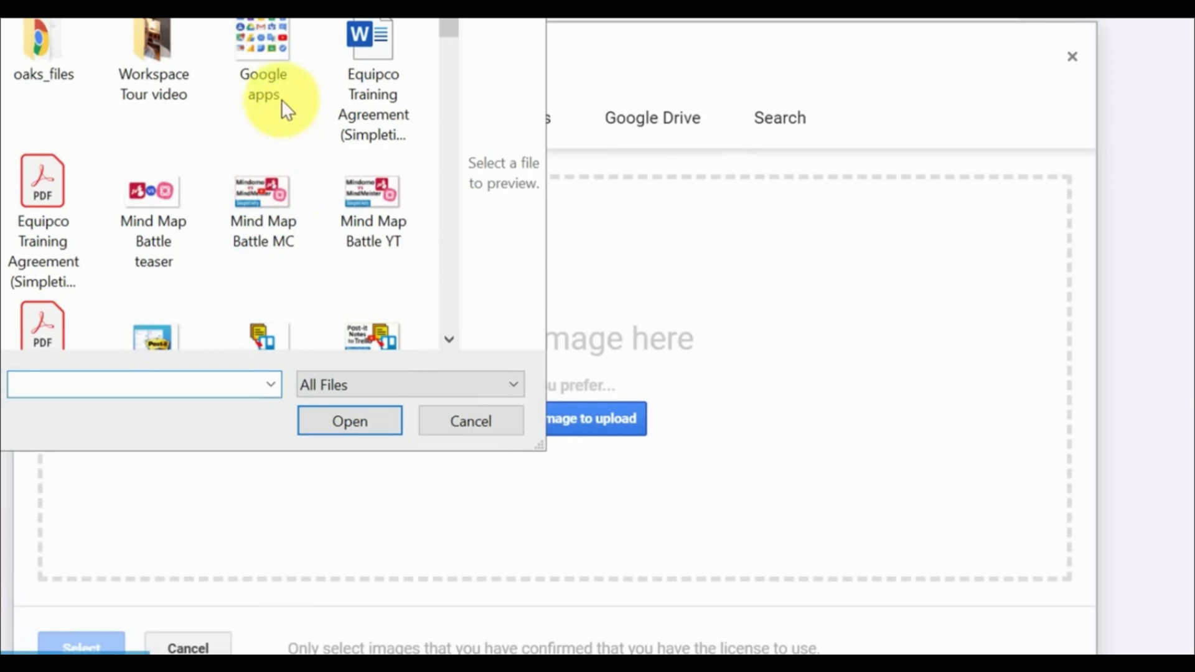
double_click(259, 41)
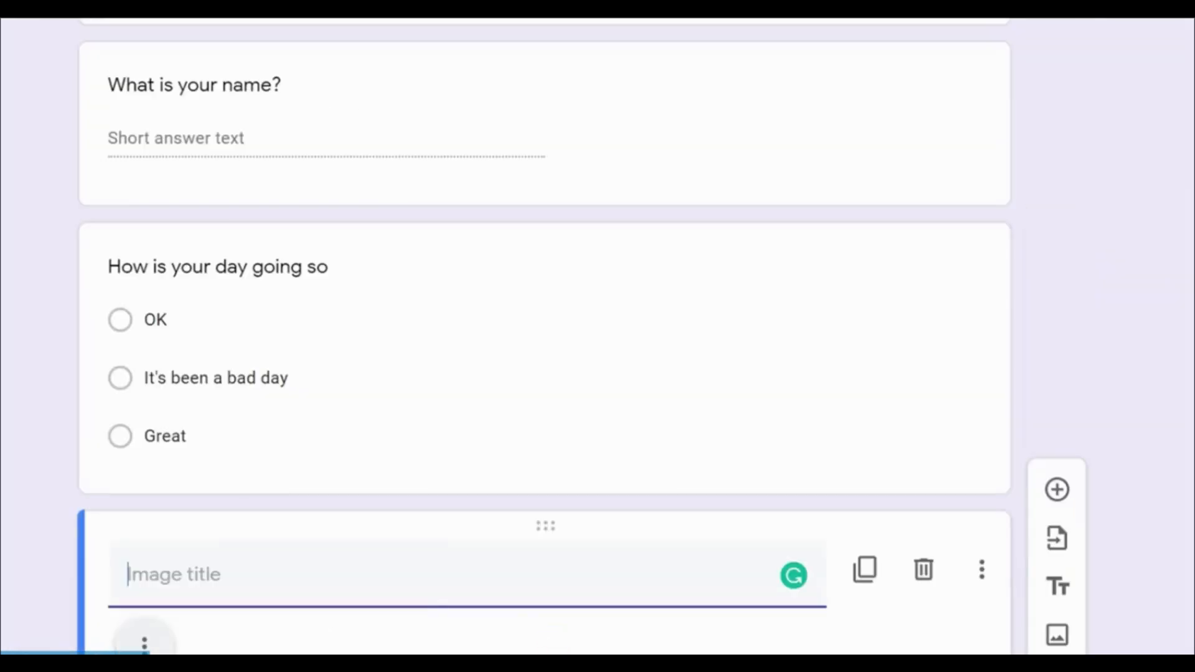
Examine the inserted Google apps image and its empty title field in the form.
scroll(120, 441, "down", 8)
scroll(6, 419, "down", 2)
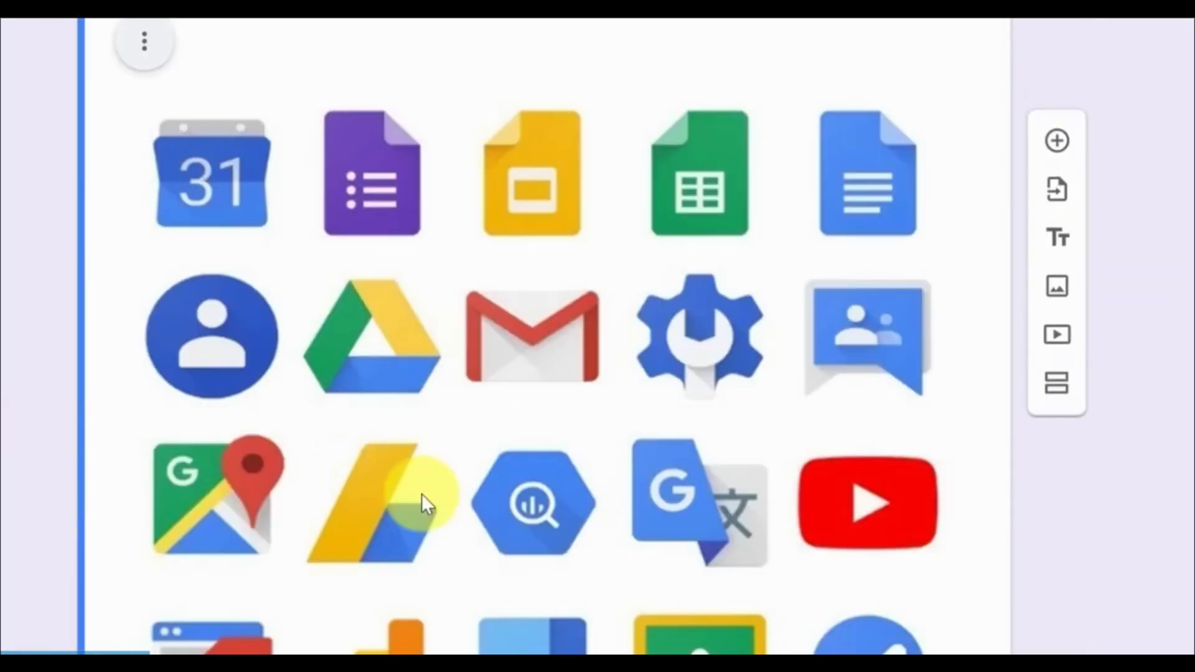
scroll(418, 423, "up", 4)
scroll(430, 412, "down", 8)
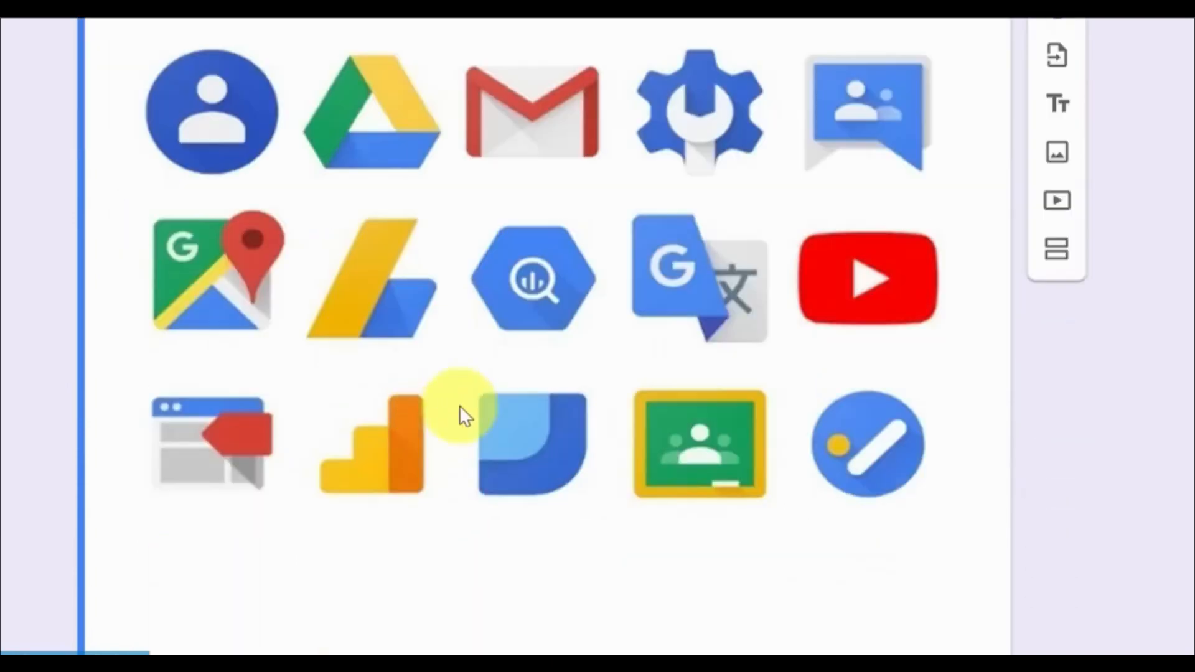
scroll(486, 323, "up", 6)
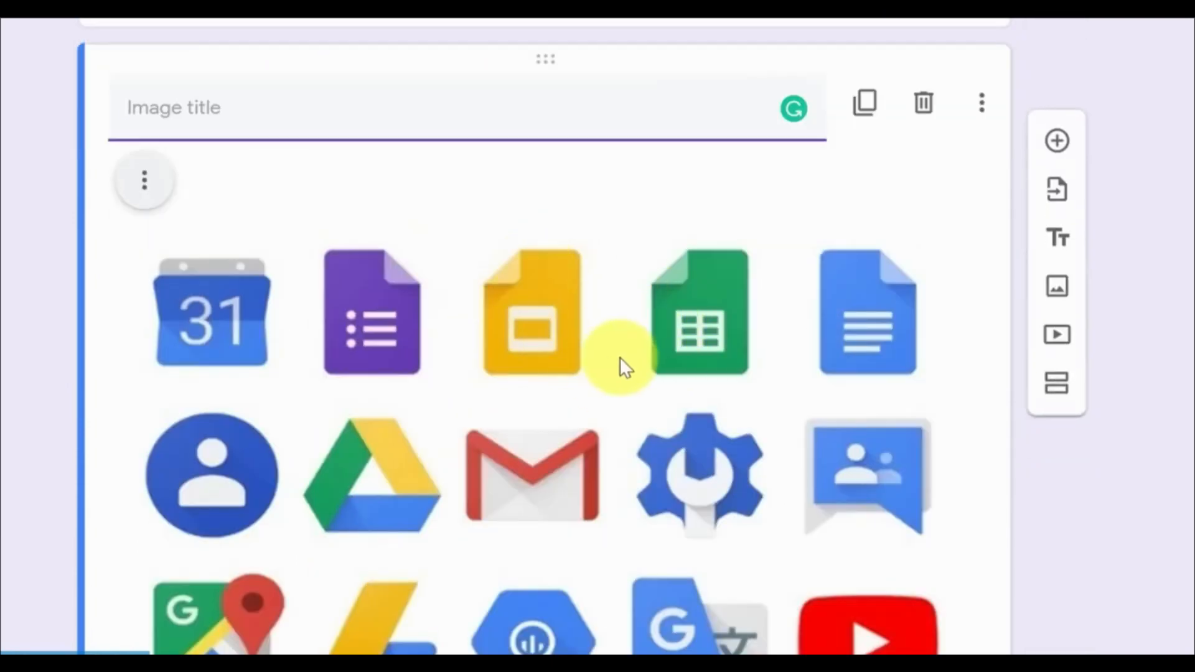
scroll(619, 360, "down", 2)
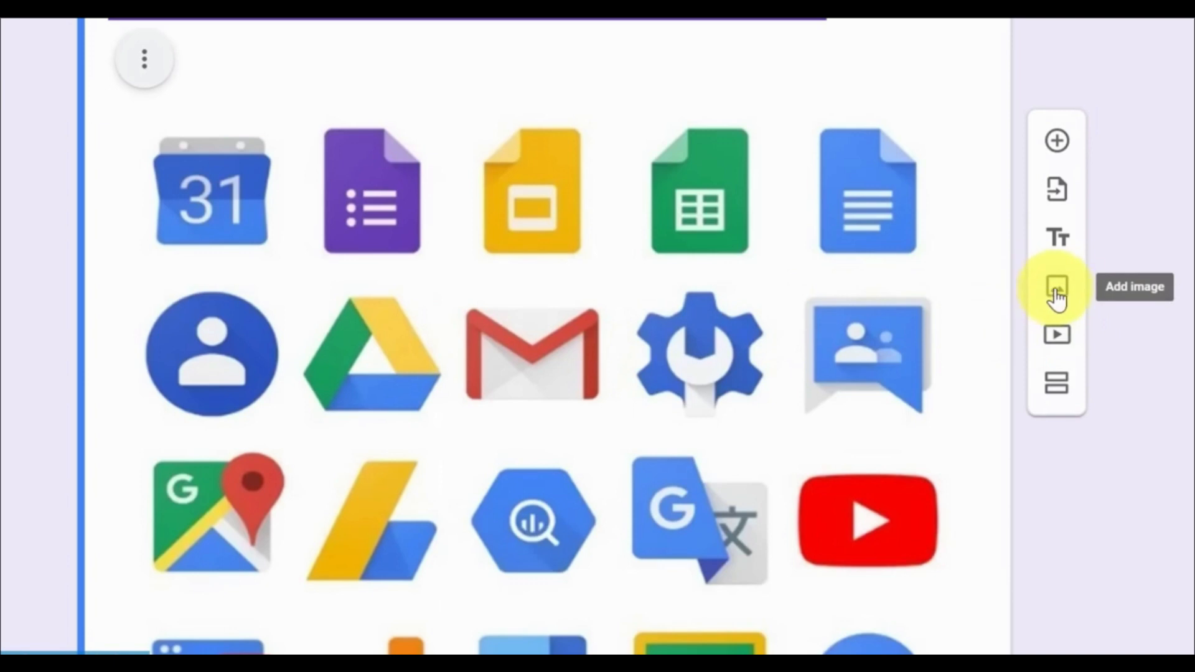
scroll(314, 416, "up", 4)
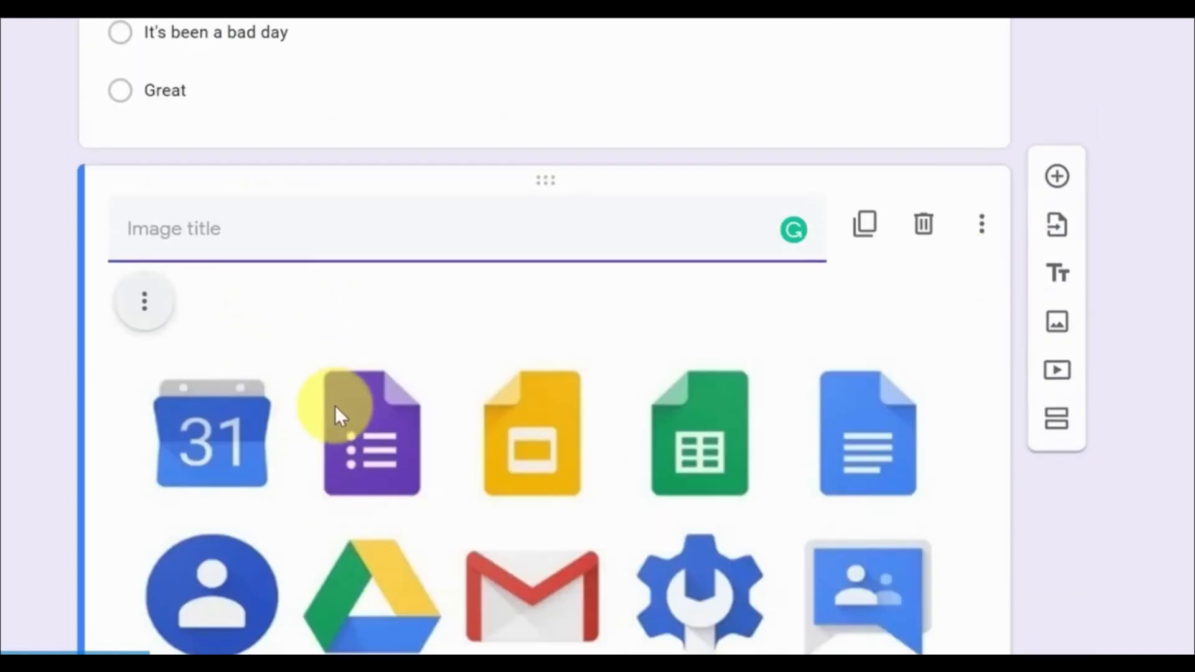
scroll(334, 406, "down", 4)
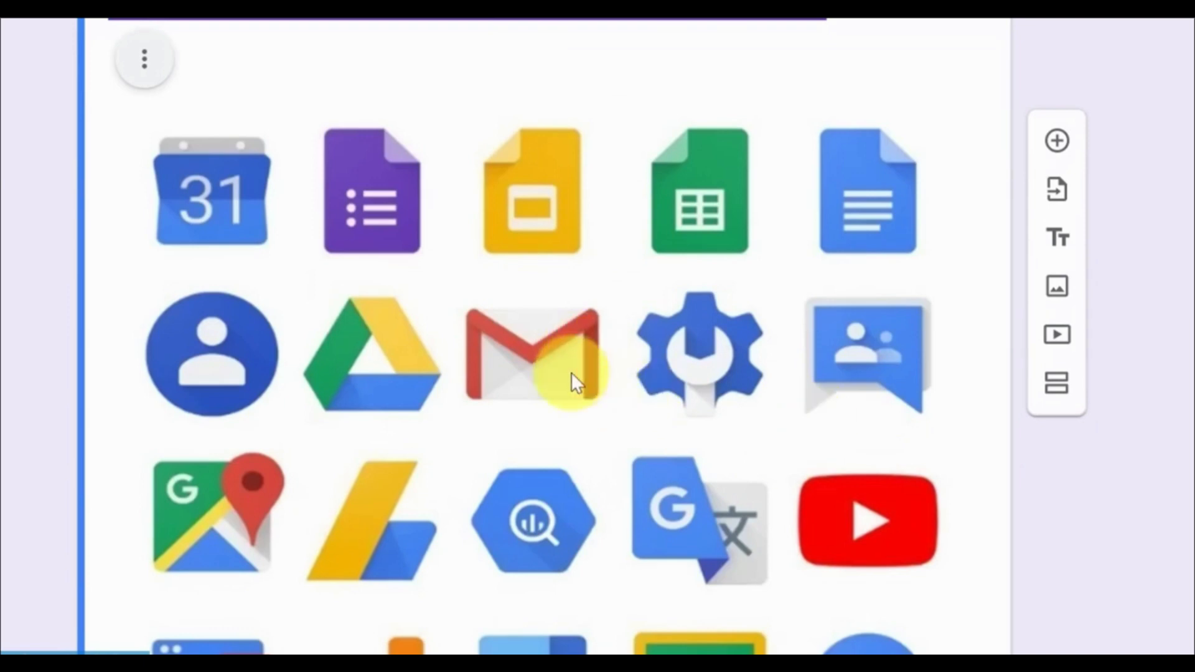
scroll(560, 398, "down", 4)
scroll(551, 418, "up", 8)
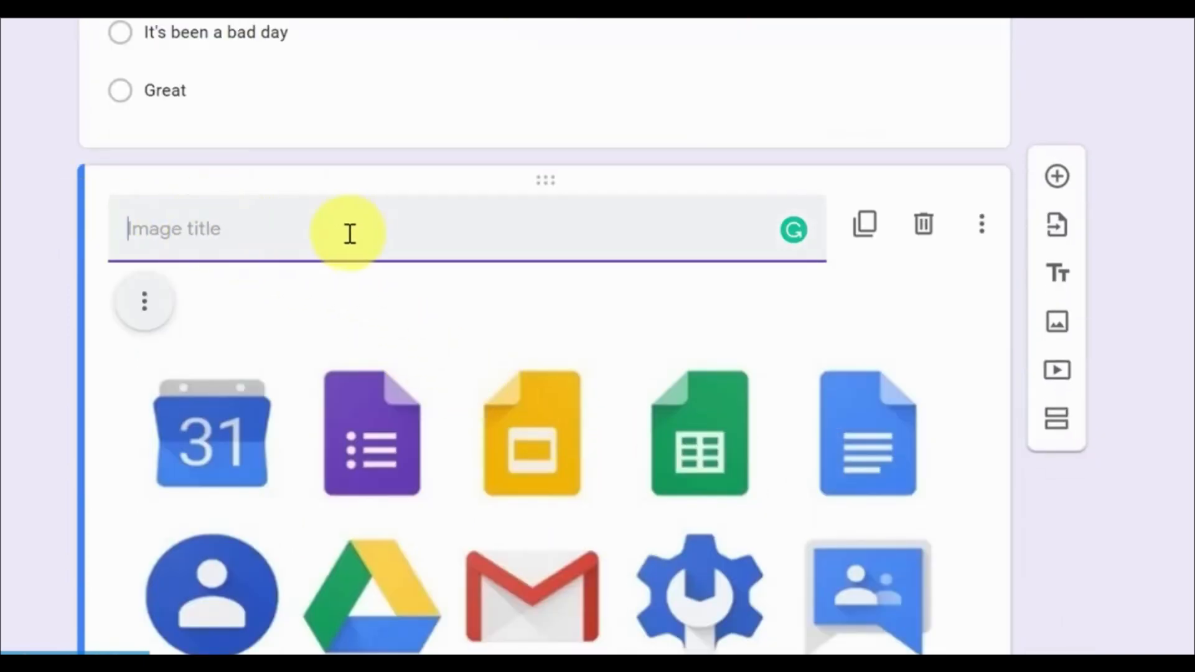
scroll(349, 233, "down", 4)
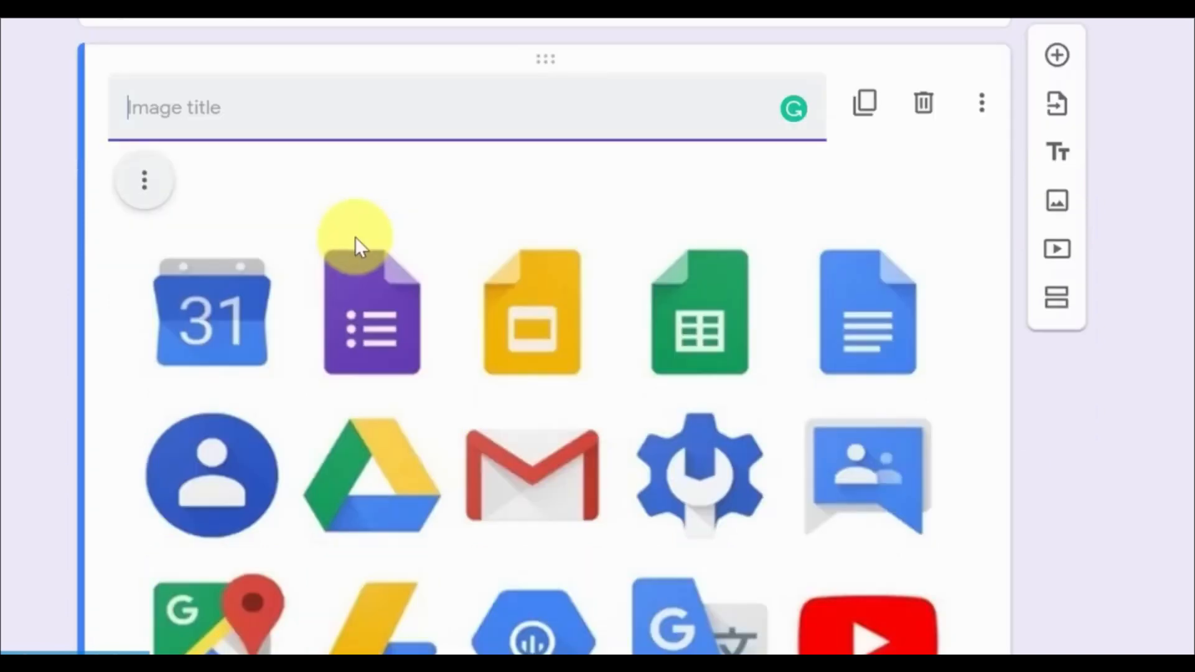
scroll(349, 293, "up", 4)
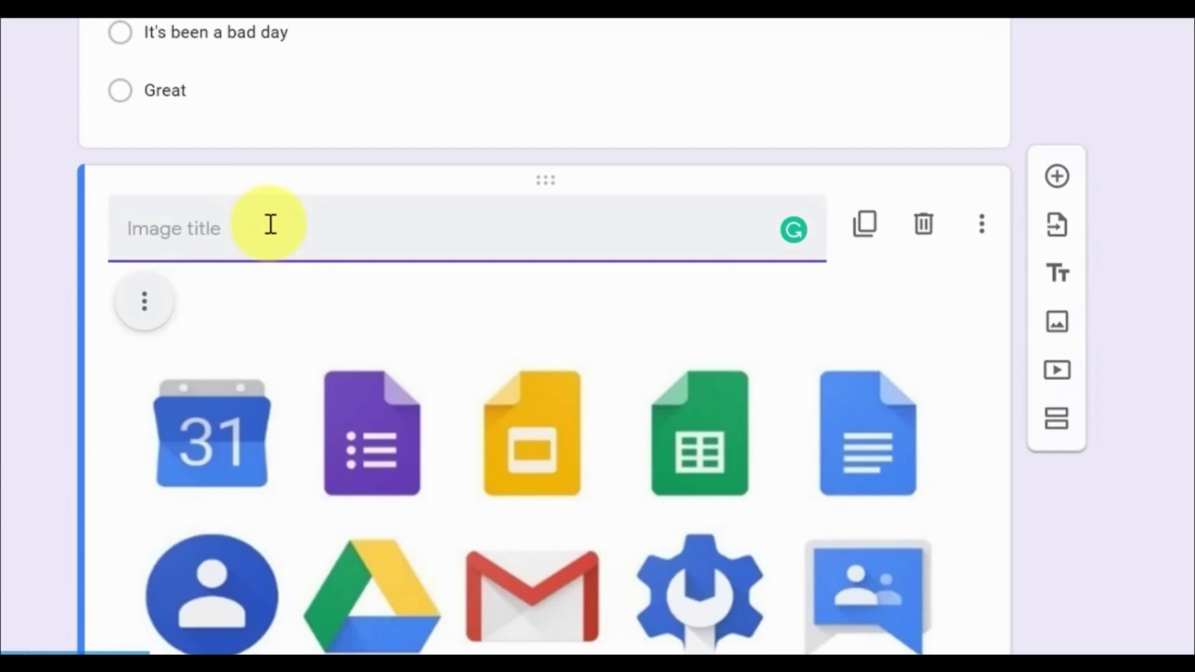
scroll(270, 224, "down", 5)
scroll(269, 230, "up", 2)
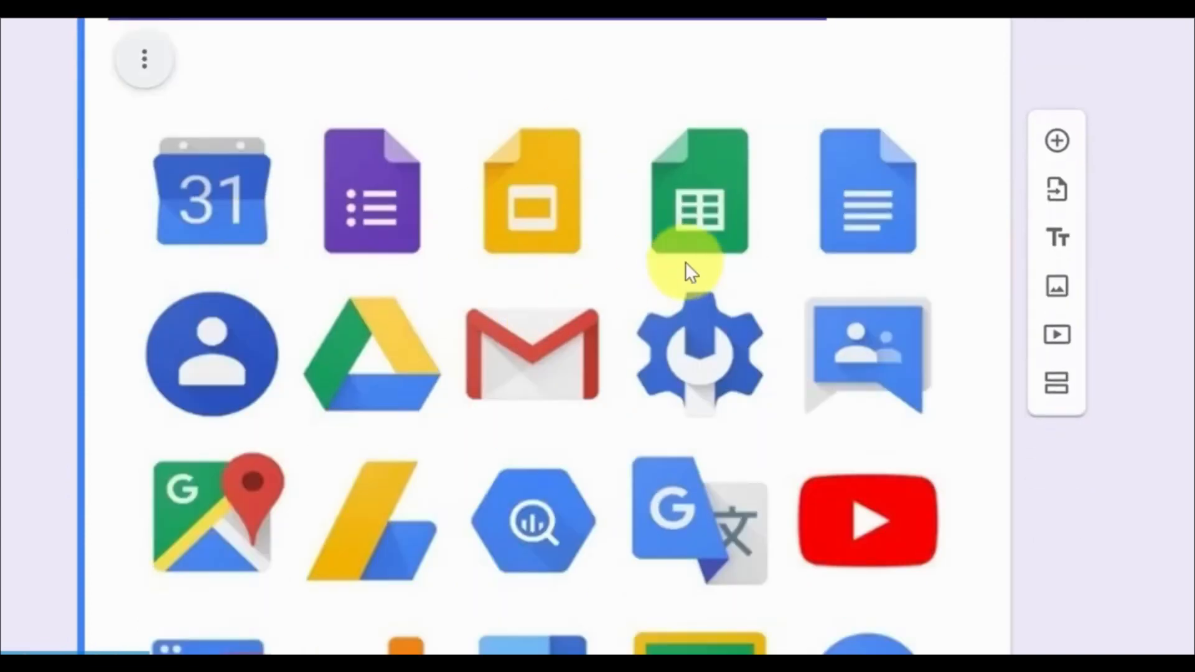
Delete the untitled Google apps image block from the form.
scroll(589, 267, "up", 3)
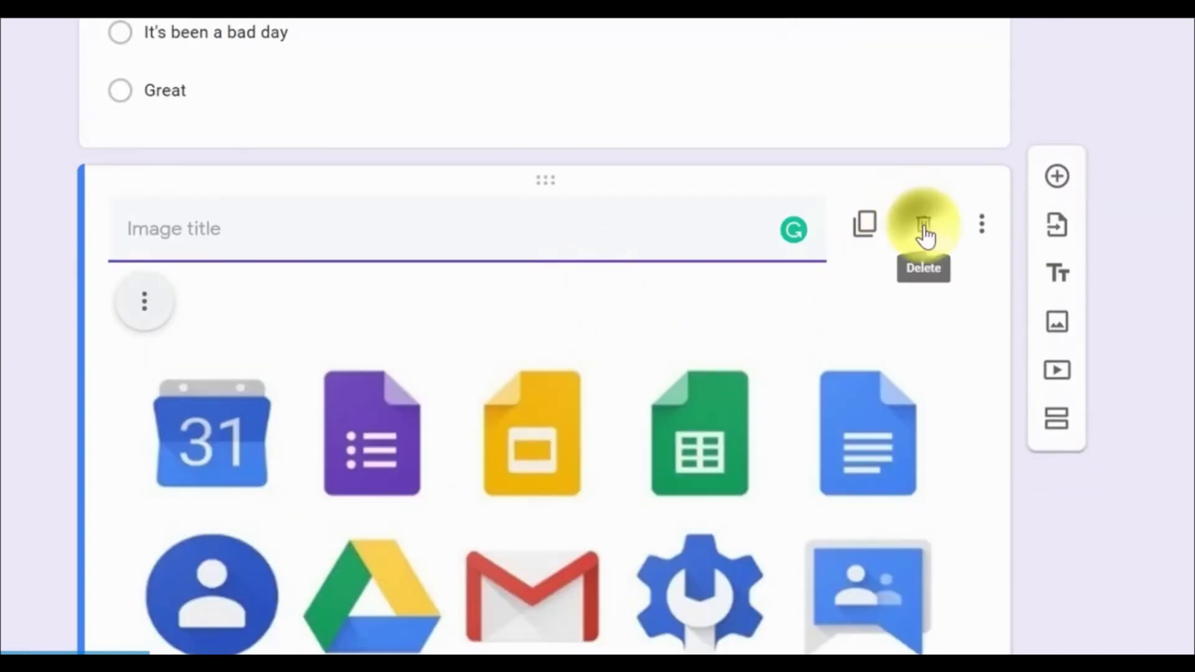
left_click(924, 226)
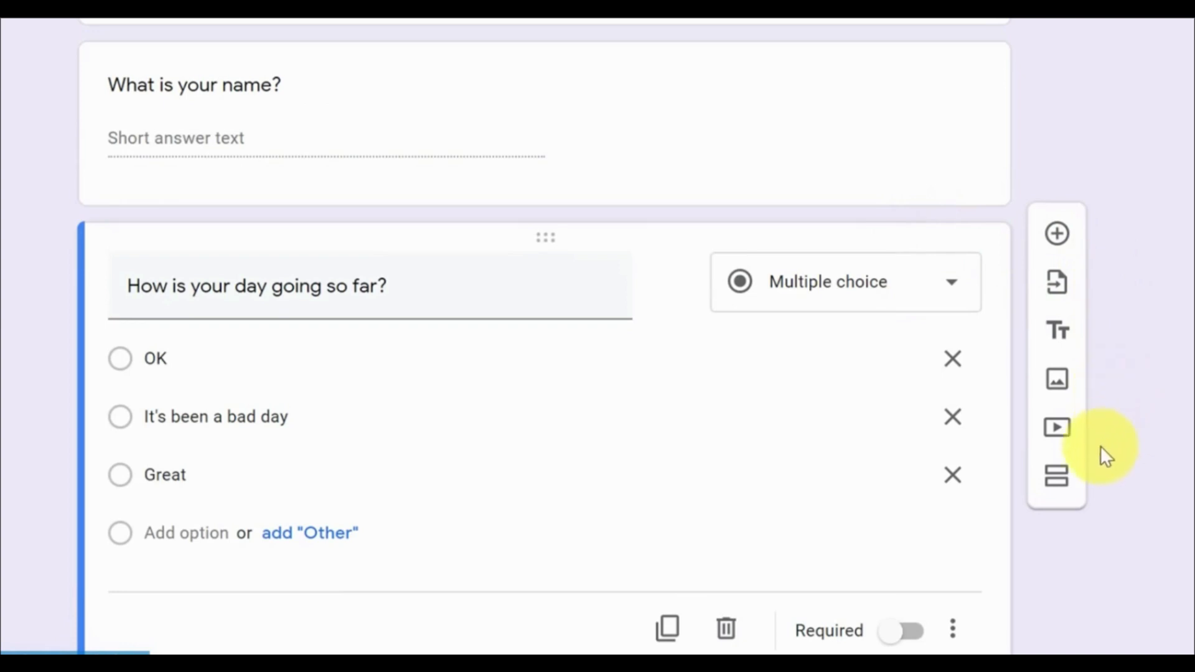
Add a section after the "How is your day going so far?" question and title it "New Section".
left_click(1056, 487)
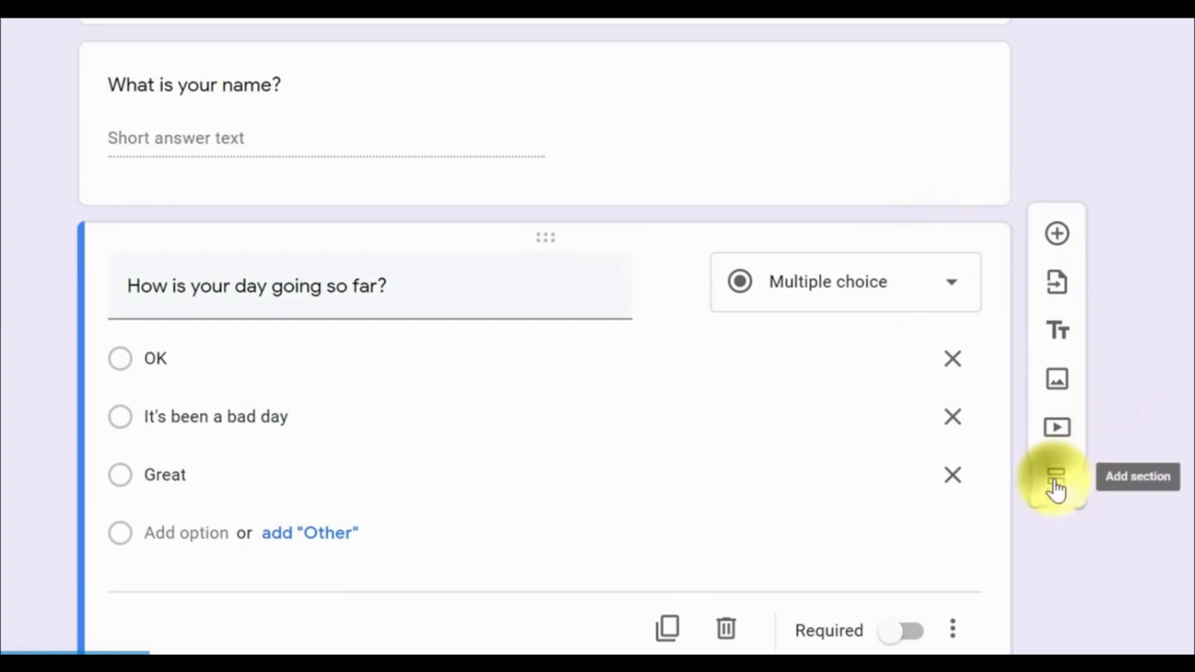
scroll(529, 306, "up", 7)
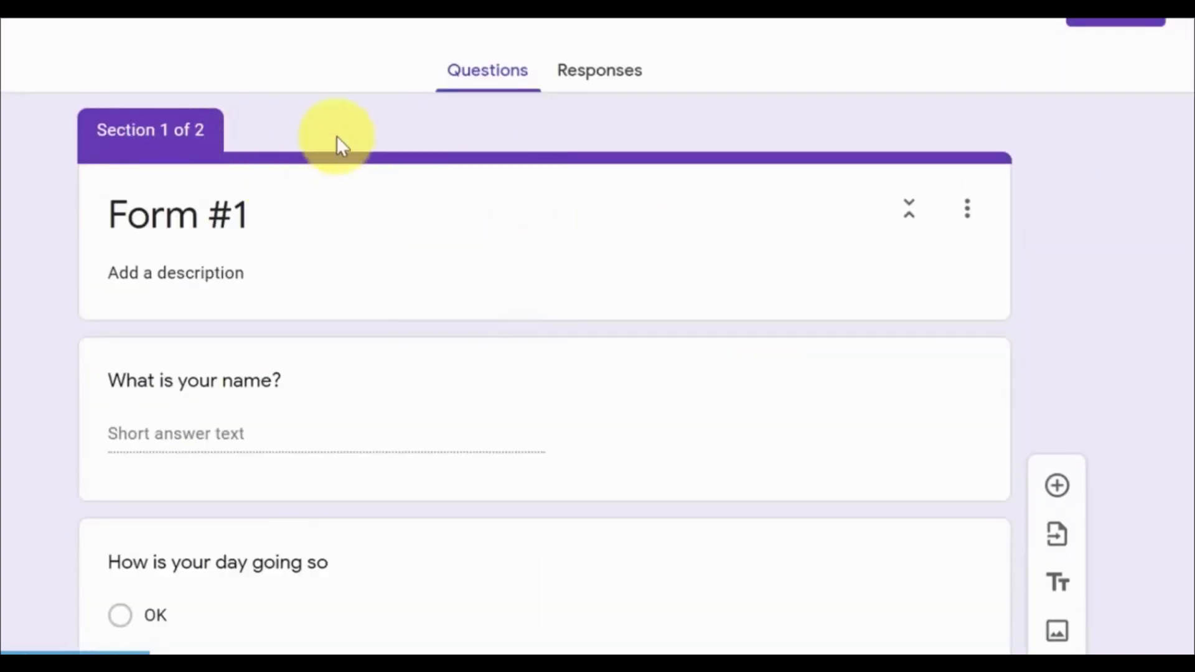
scroll(365, 241, "down", 4)
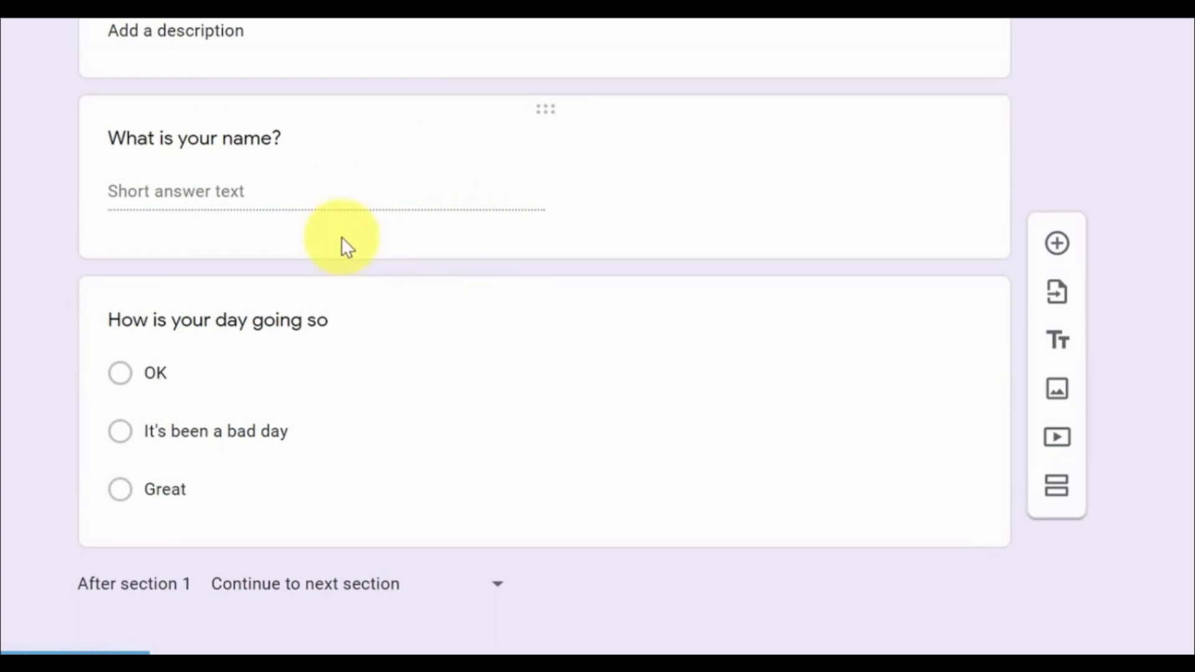
scroll(467, 237, "down", 3)
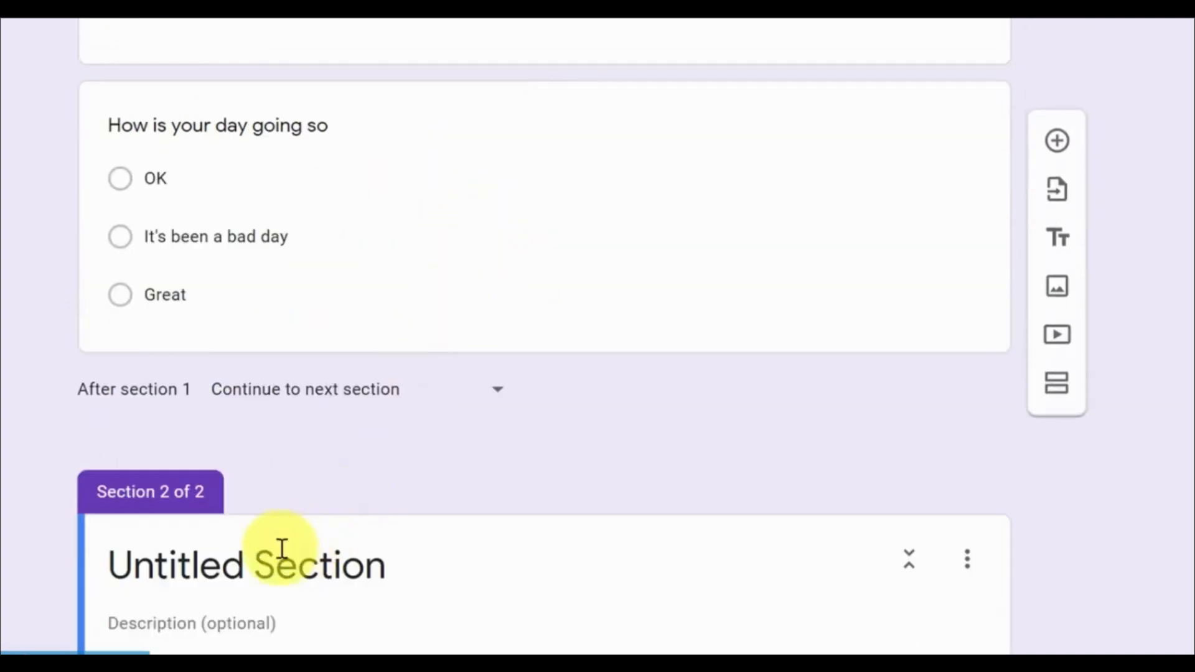
left_click(266, 566)
type("New")
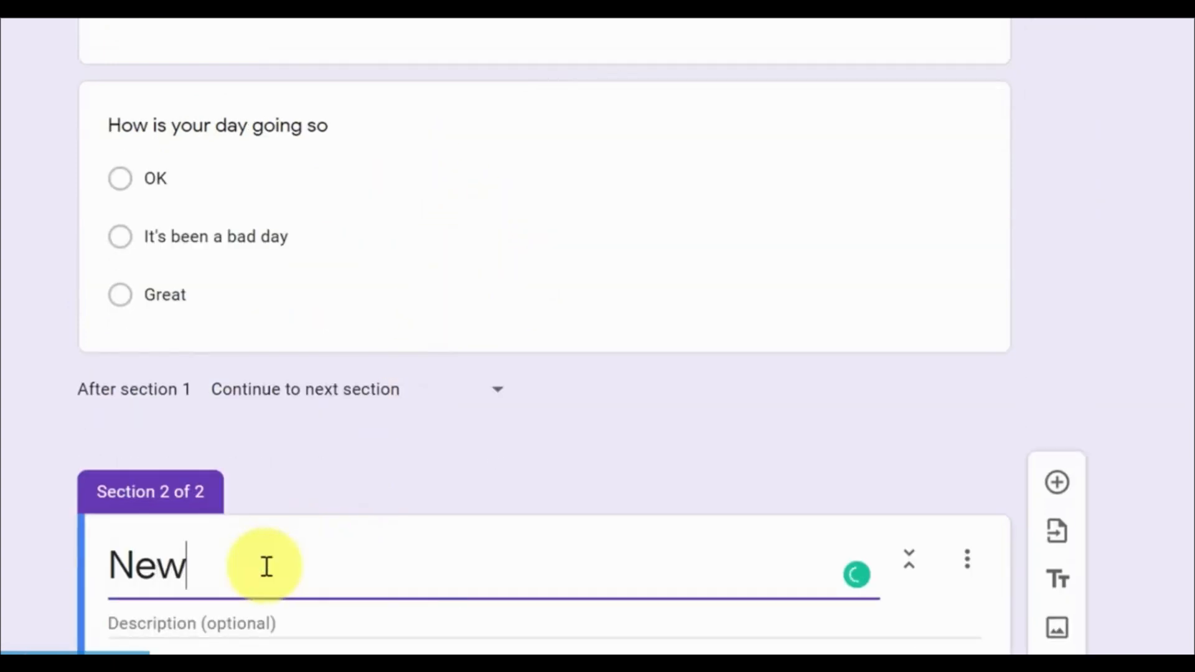
type(" Section")
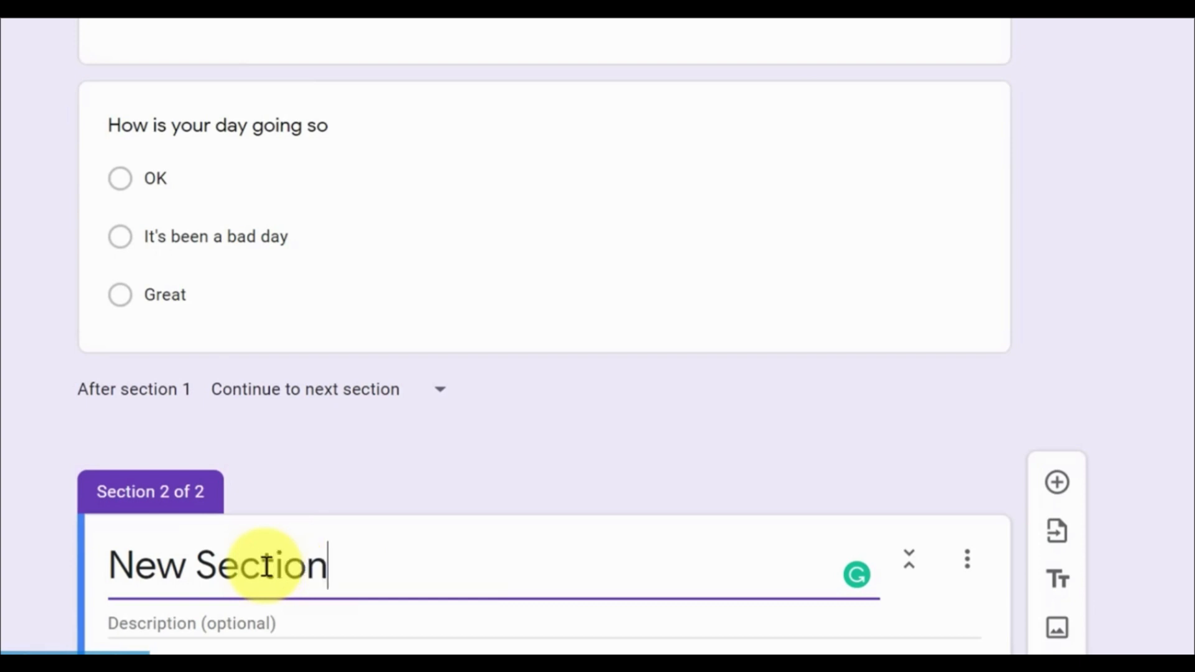
left_click(2, 394)
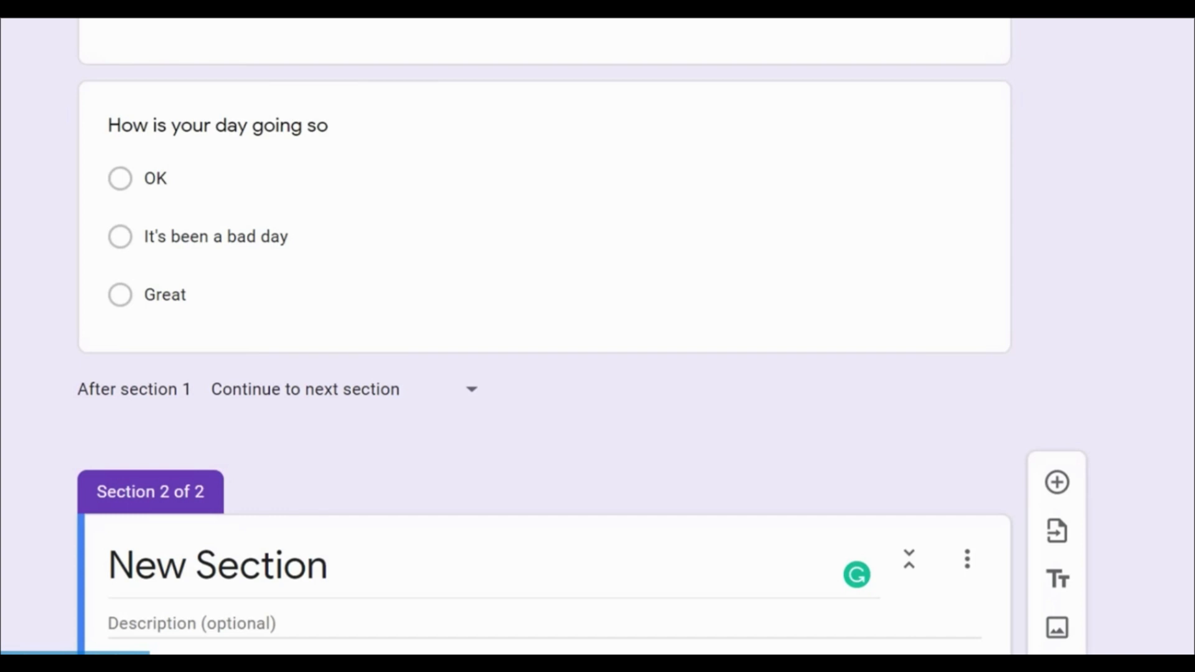
Review how the form is divided, from the questions in section 1 to the header of section 2.
scroll(544, 336, "up", 4)
scroll(545, 336, "down", 2)
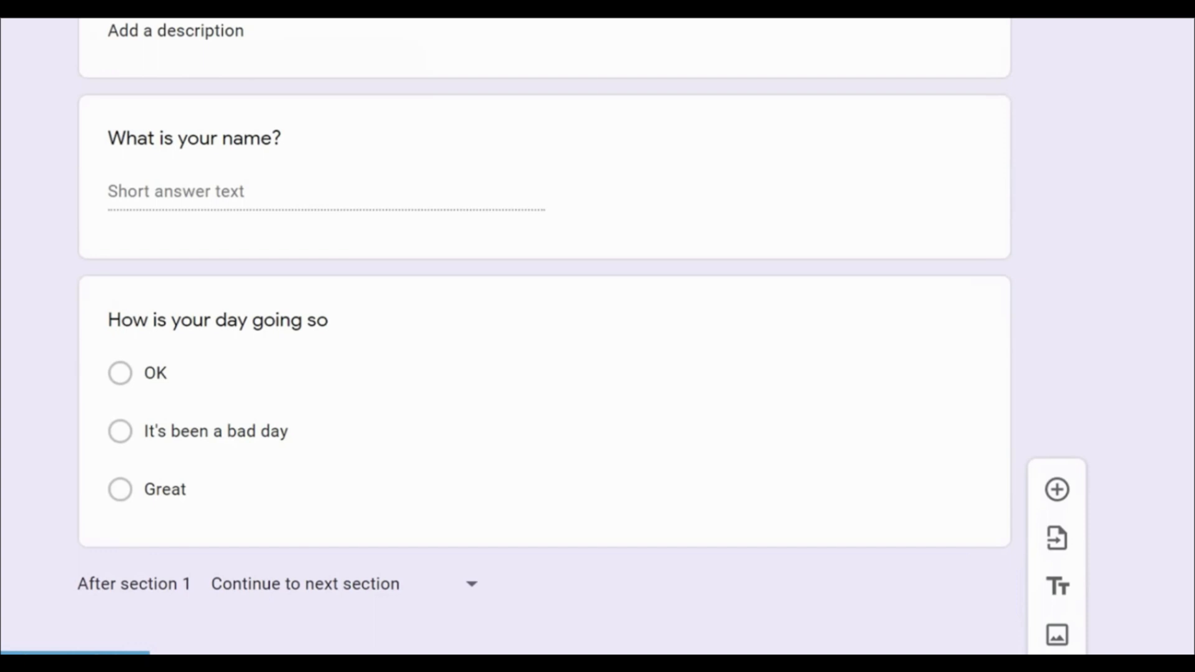
scroll(544, 336, "down", 1)
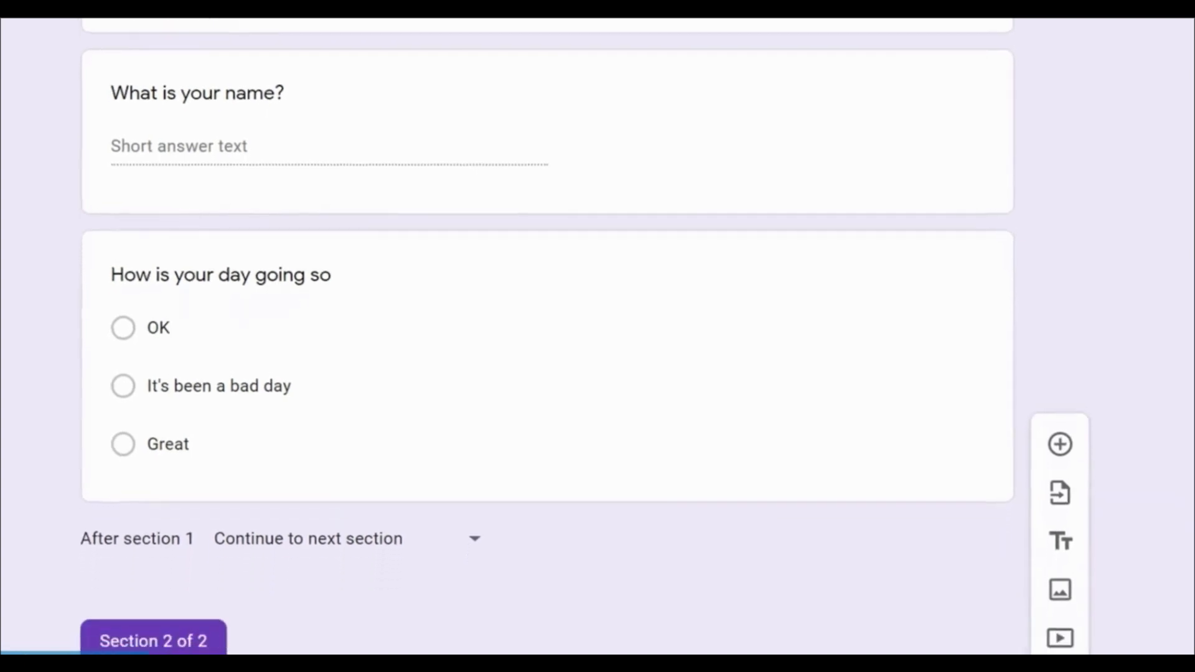
scroll(545, 337, "up", 4)
scroll(545, 337, "down", 4)
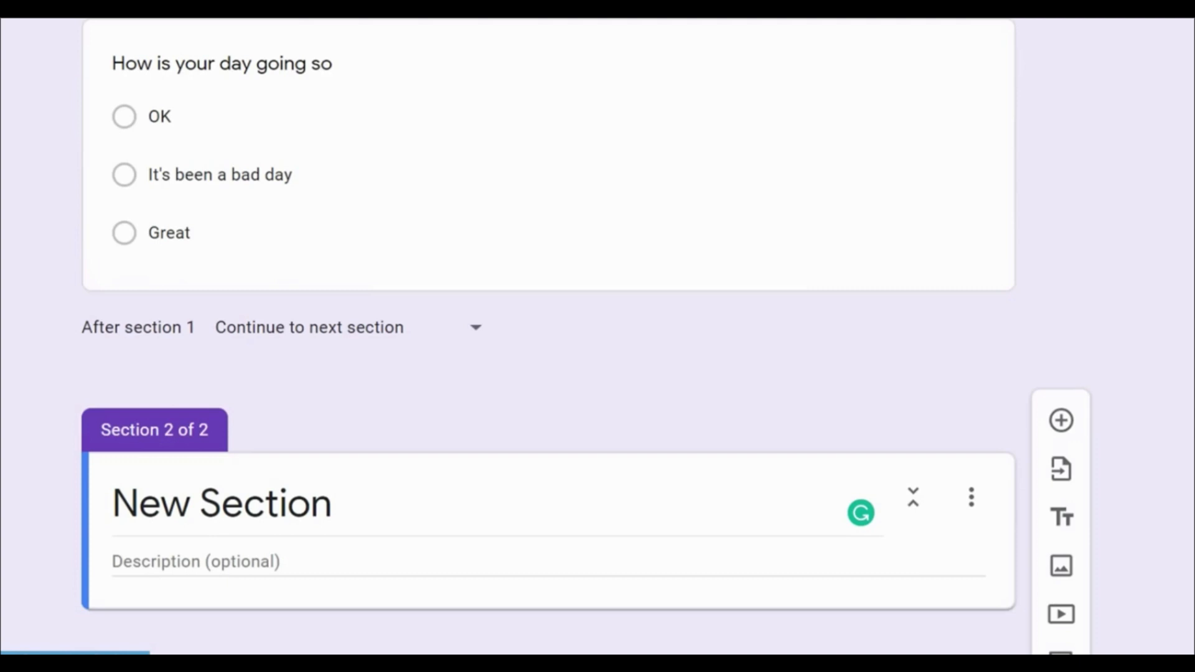
scroll(545, 336, "up", 3)
scroll(545, 336, "down", 3)
scroll(6, 380, "up", 7)
scroll(6, 379, "down", 7)
scroll(7, 380, "up", 4)
scroll(7, 380, "down", 3)
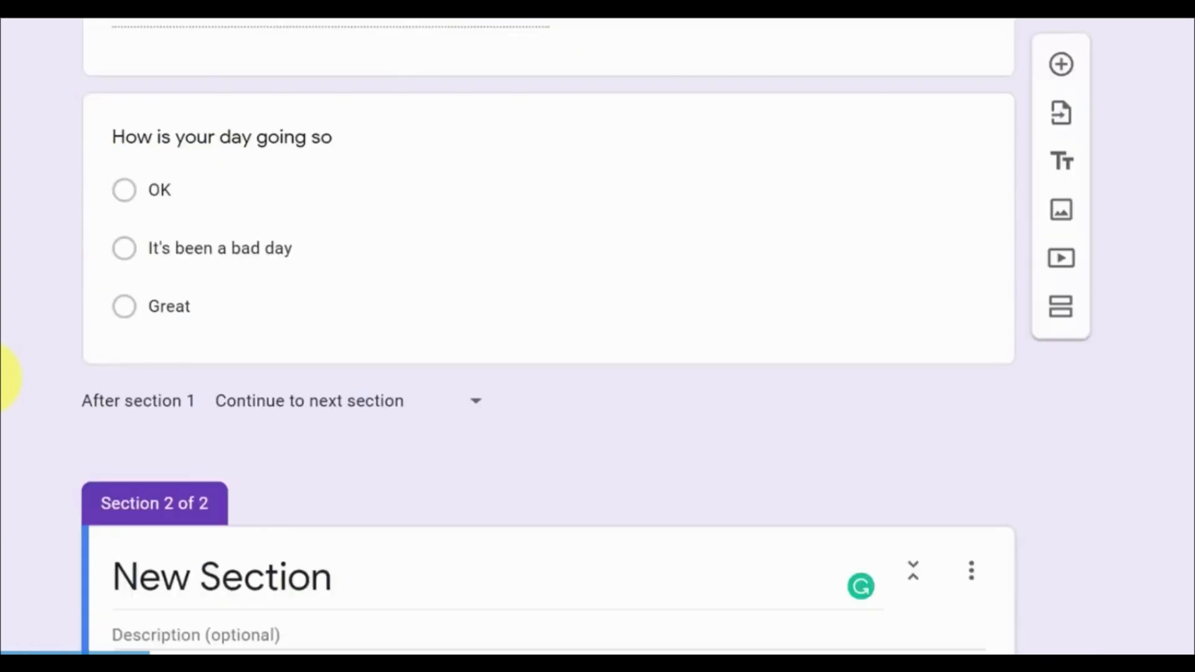
Add a multiple-choice question "Quick sample" to the new section with the options "1", "2" and "3".
scroll(85, 429, "down", 1)
scroll(58, 455, "down", 1)
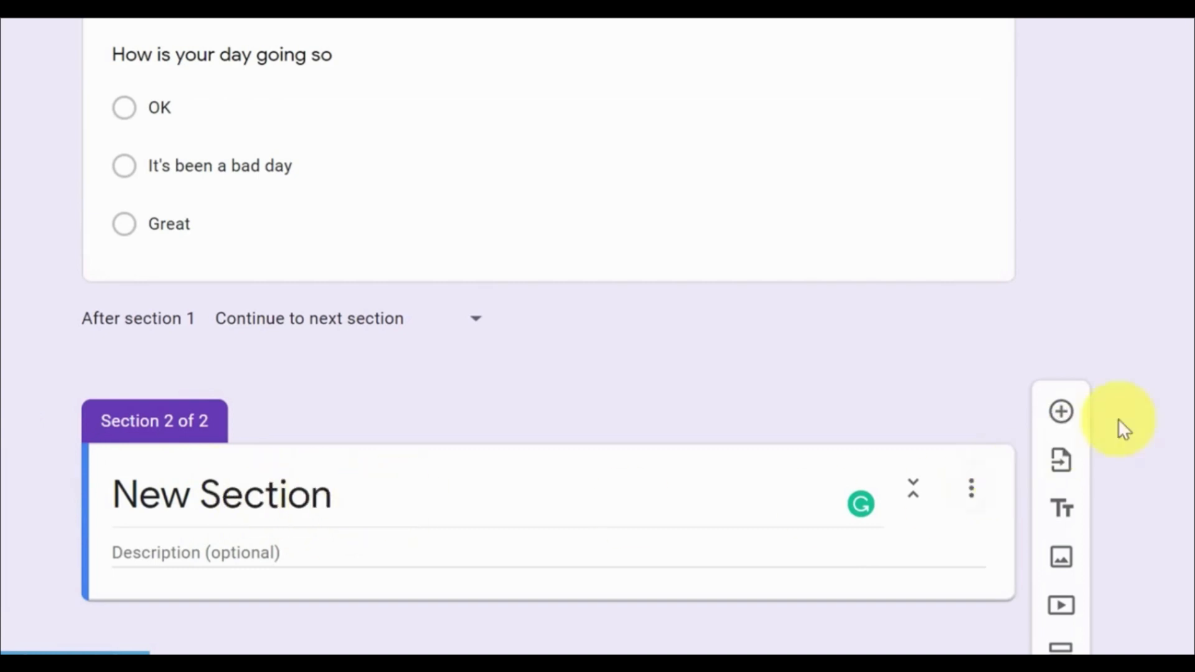
left_click(1063, 420)
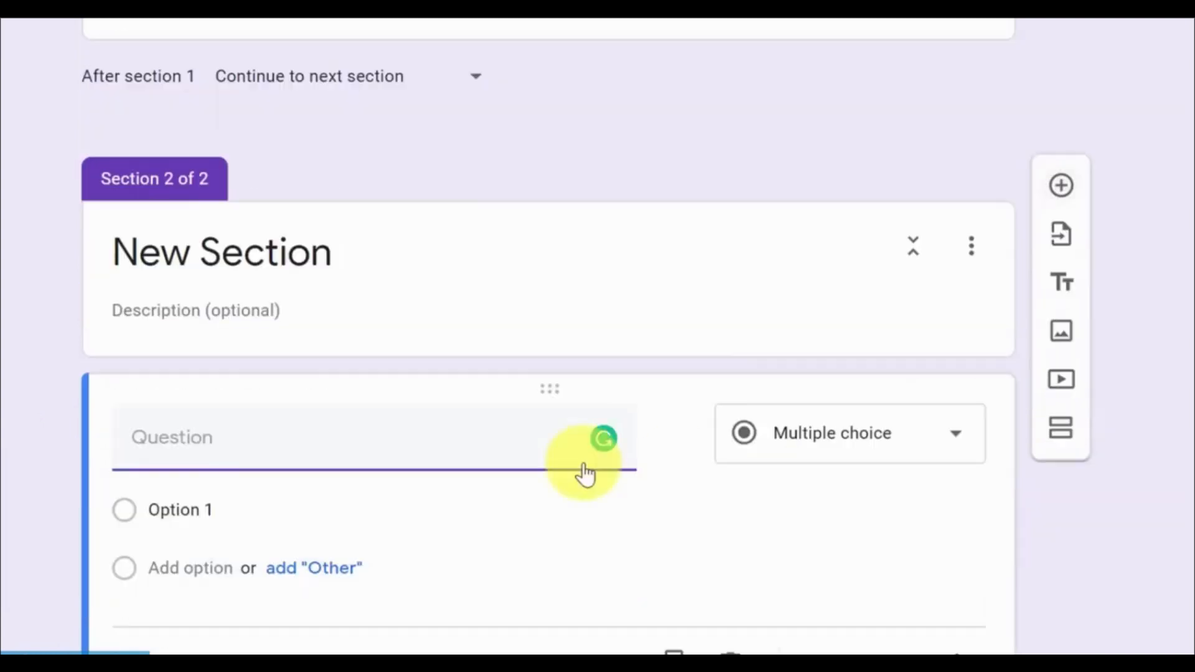
type("Quick sample")
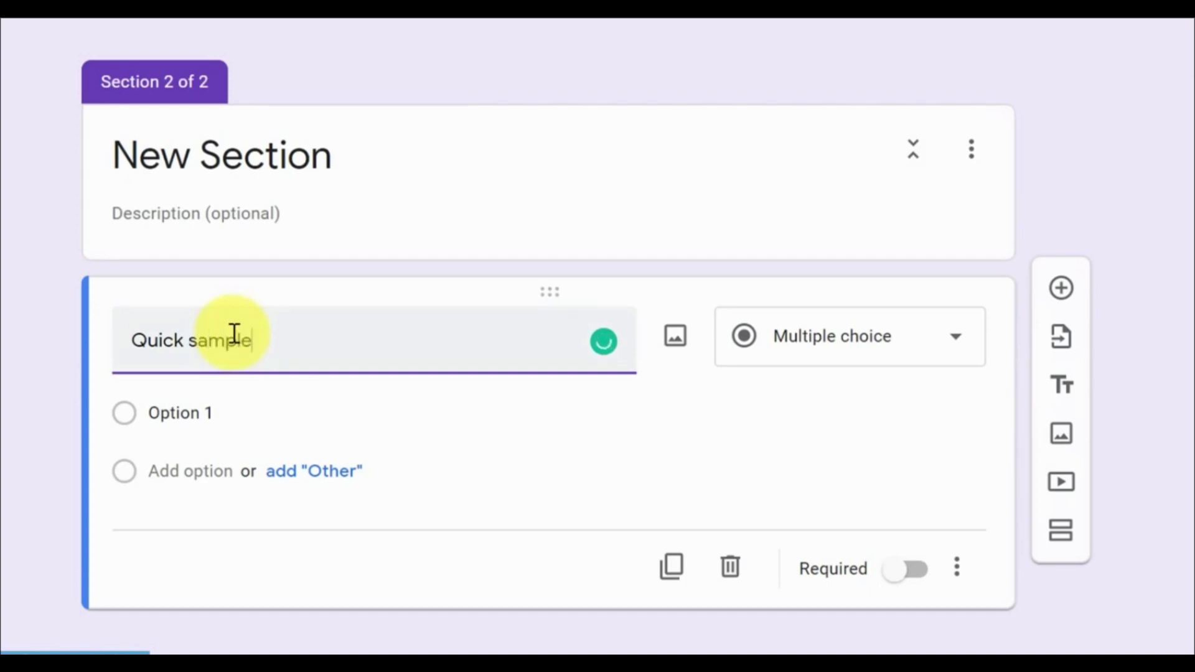
left_click(170, 412)
type("1")
left_click(193, 477)
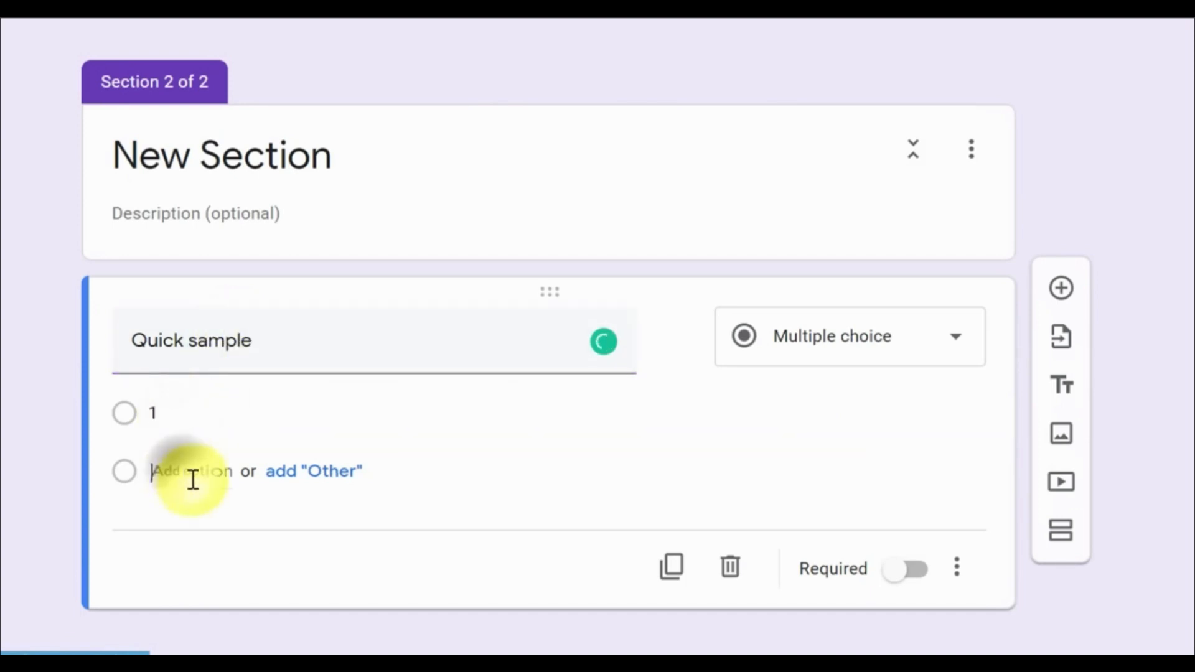
type("2")
left_click(192, 530)
type("3")
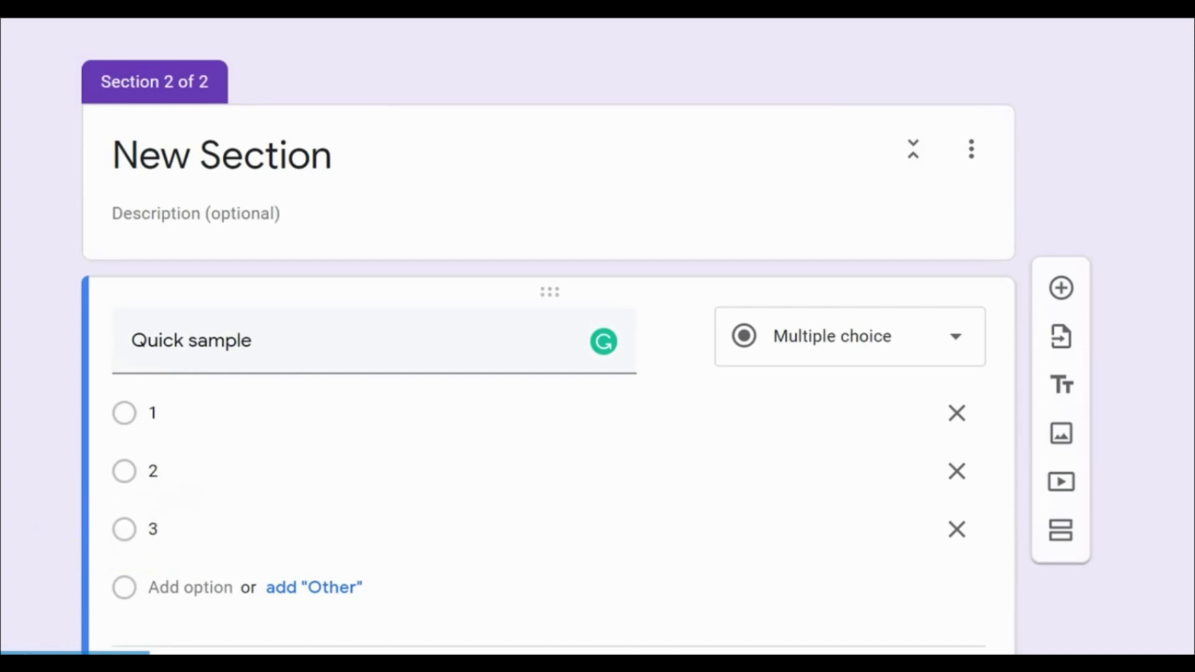
scroll(1183, 269, "up", 5)
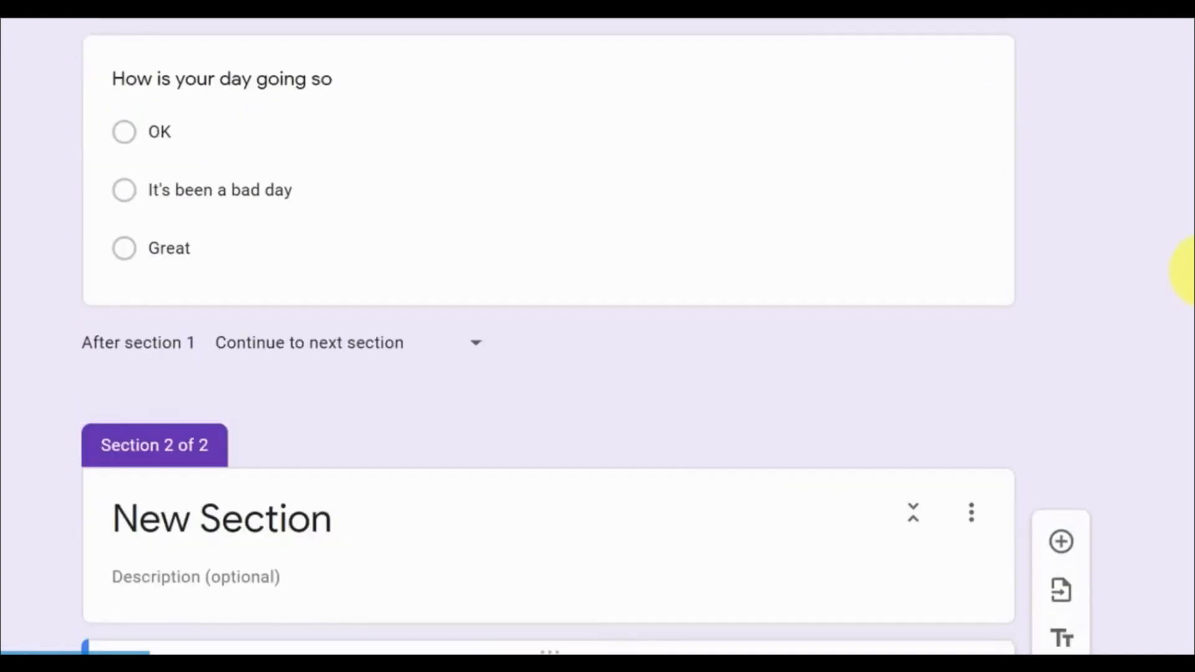
scroll(1183, 269, "up", 6)
scroll(1183, 269, "down", 12)
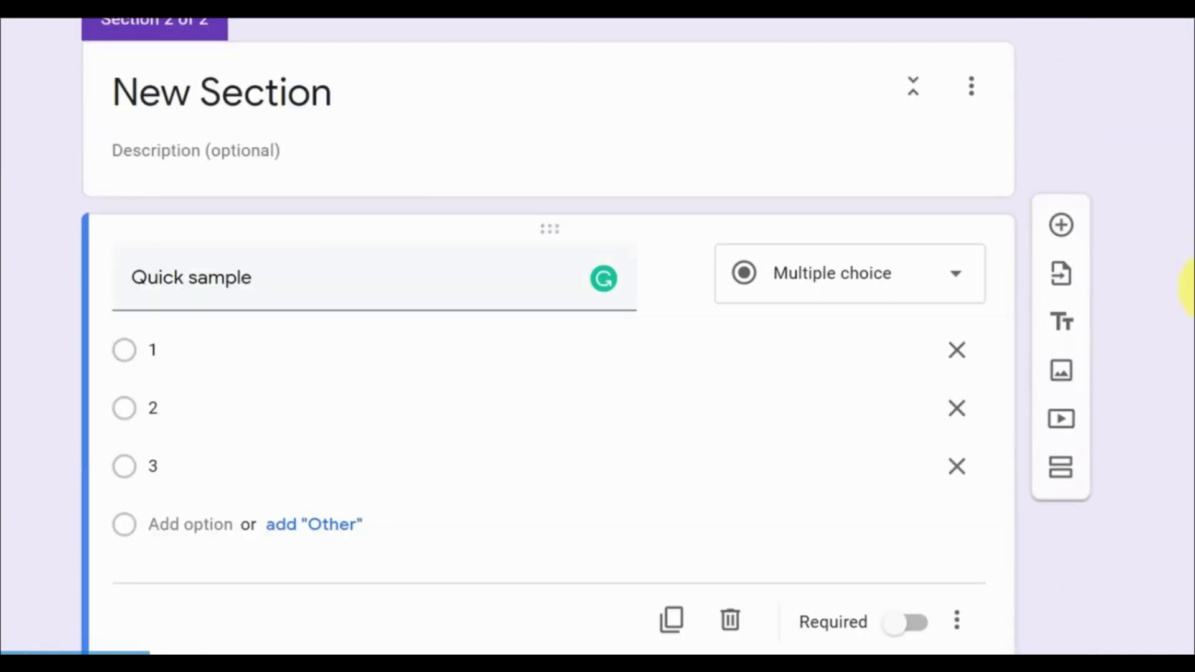
Open the form's theme options and look at the themed "Some Questions for You!" form for comparison.
scroll(1189, 304, "up", 10)
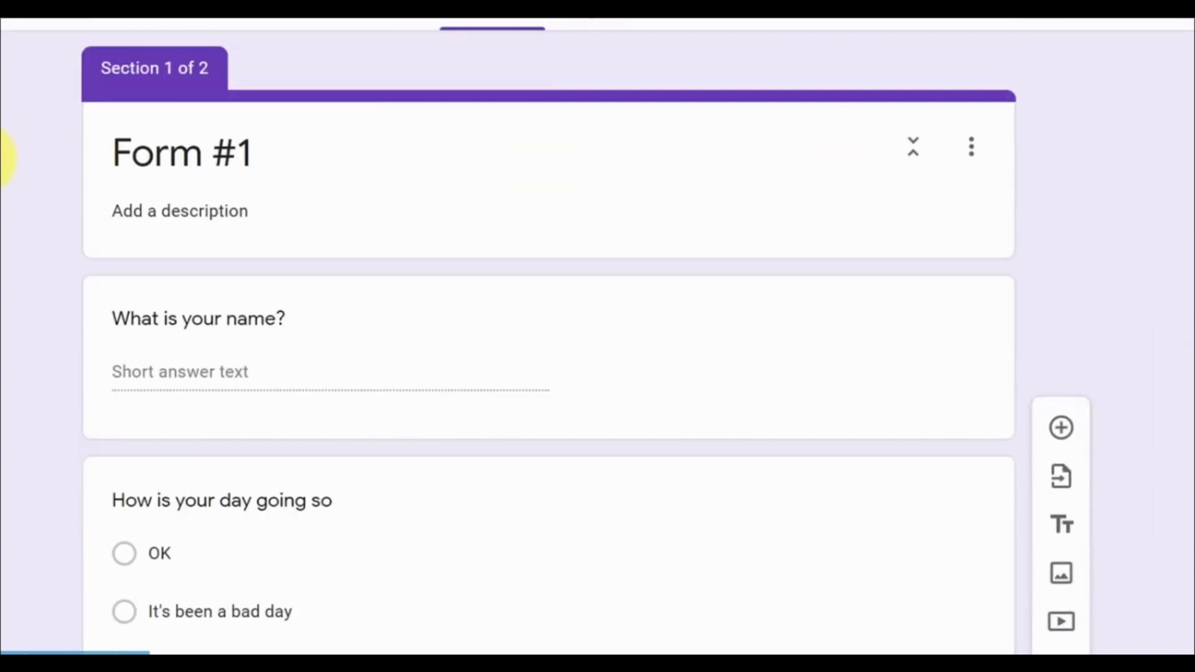
scroll(1058, 255, "down", 10)
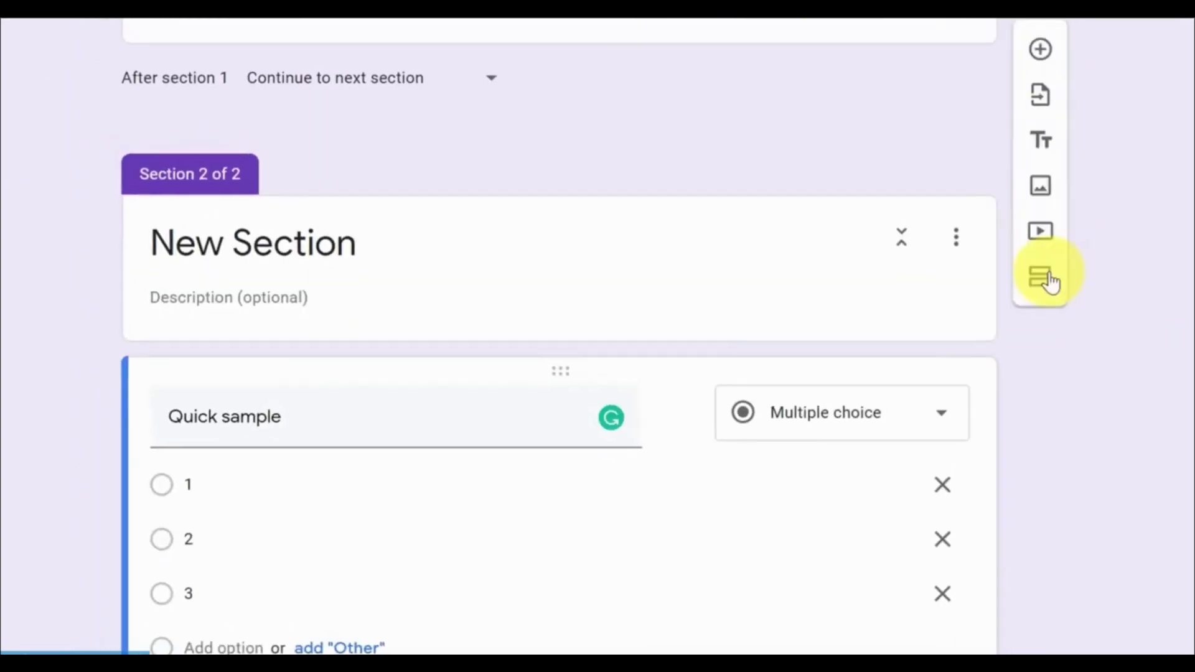
scroll(997, 352, "up", 10)
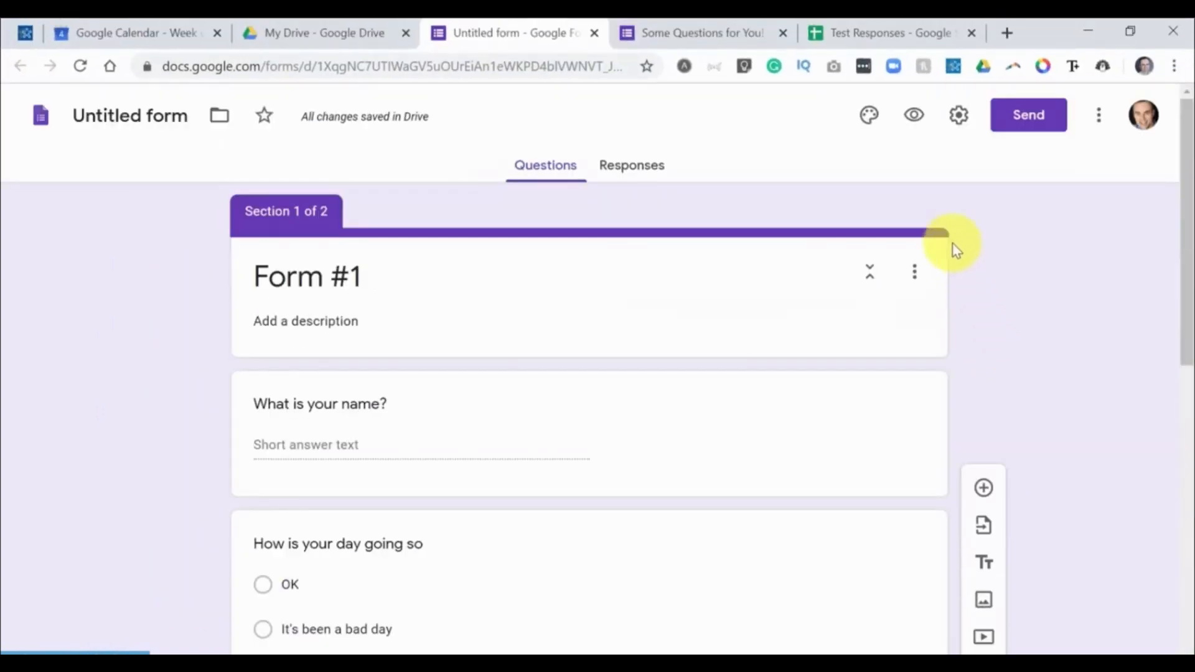
left_click(869, 119)
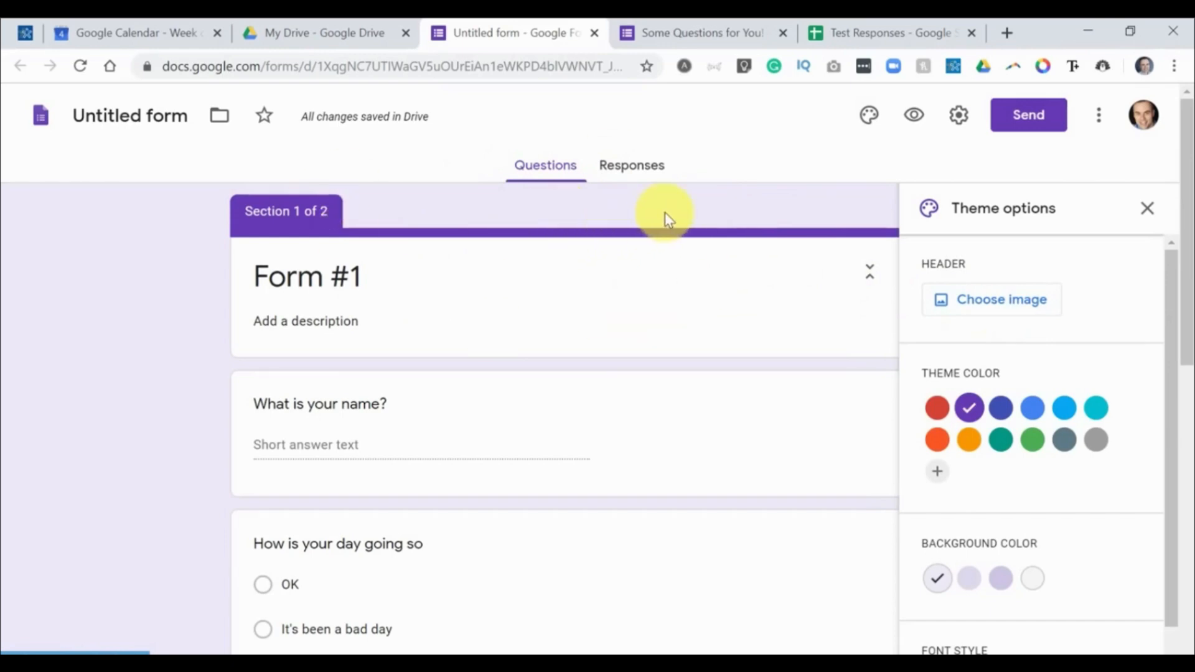
left_click(685, 28)
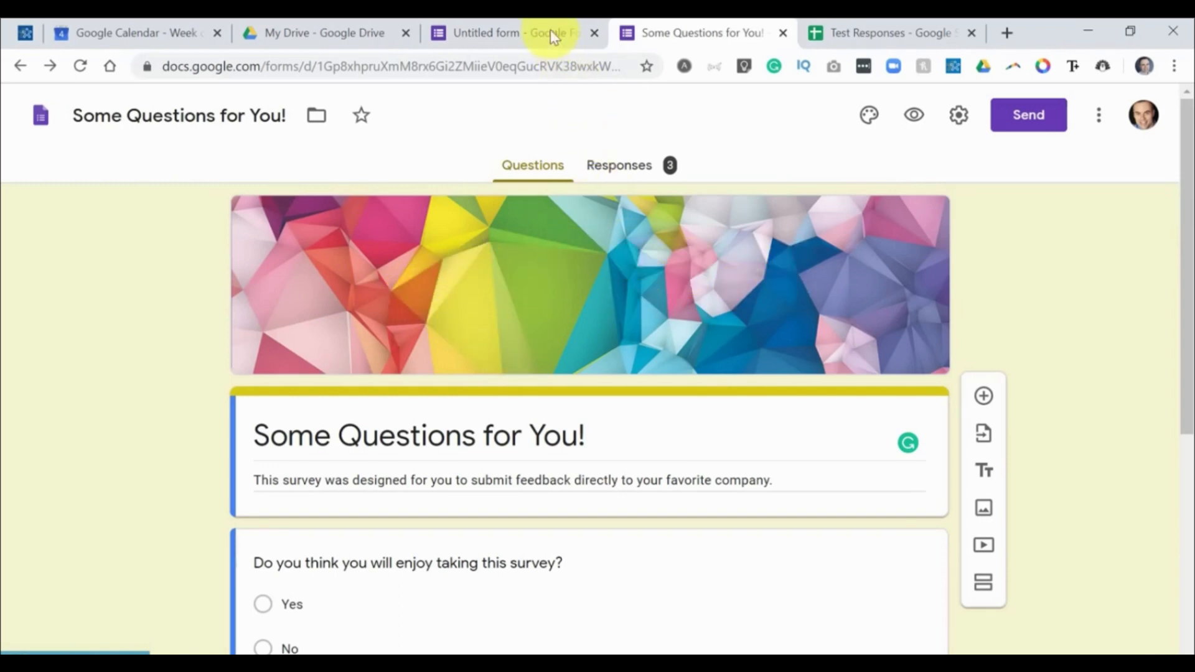
left_click(523, 26)
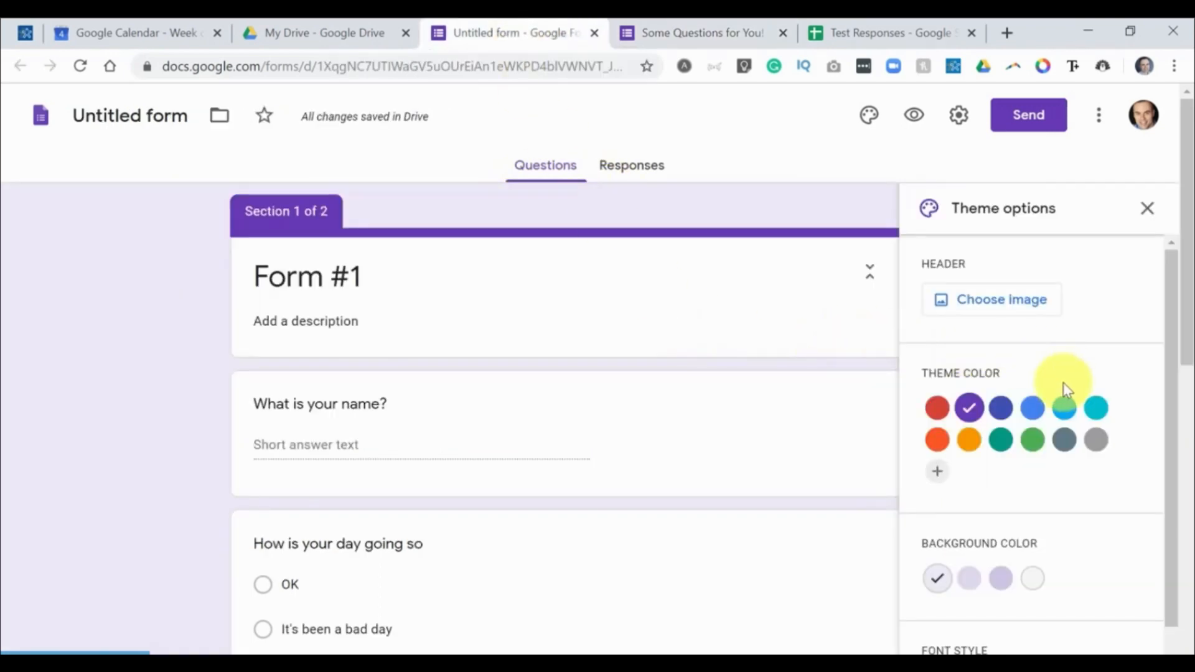
Try the blue and indigo theme colors on the form, settling on orange as its theme color.
left_click(1033, 412)
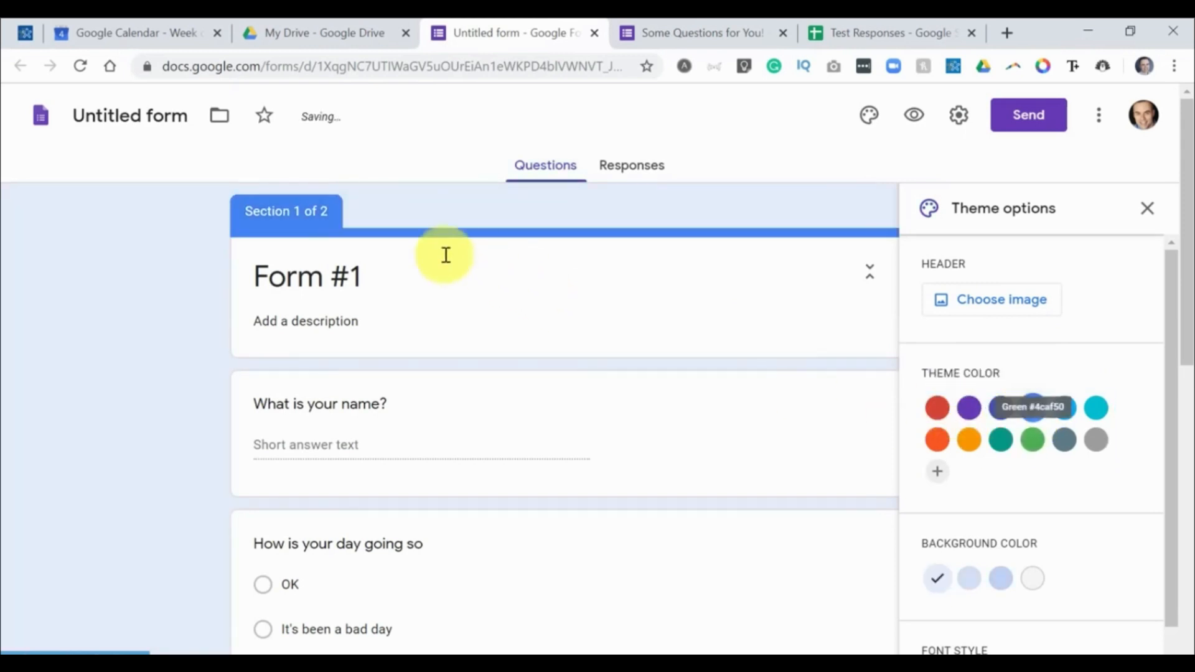
left_click(1001, 408)
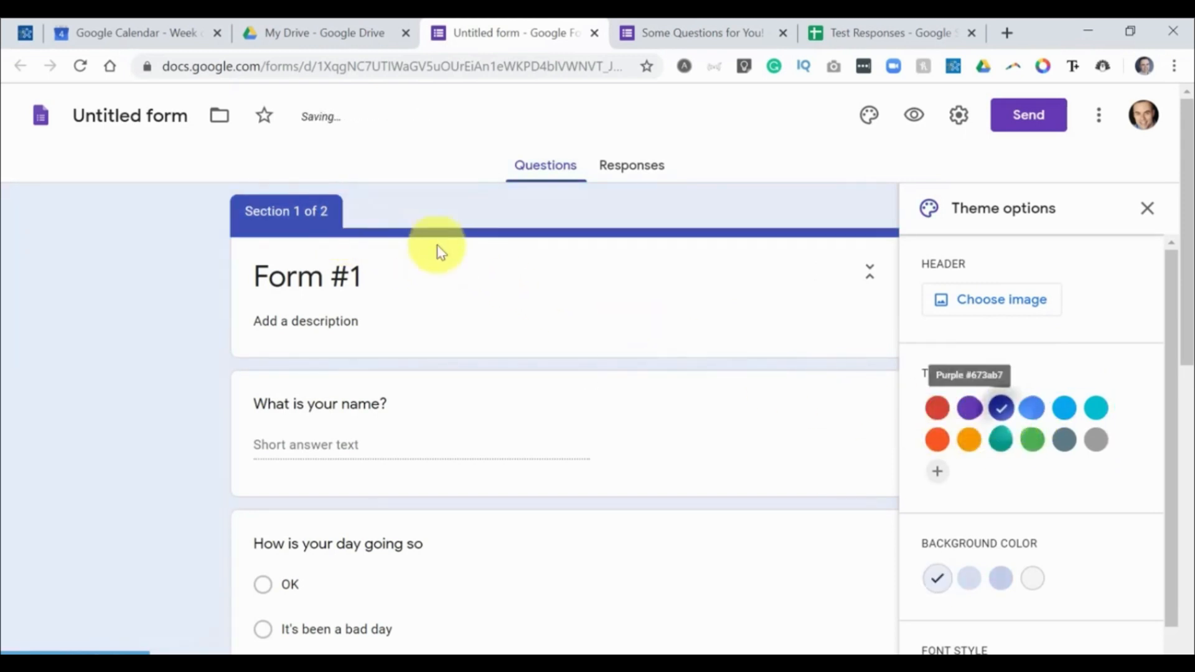
left_click(940, 444)
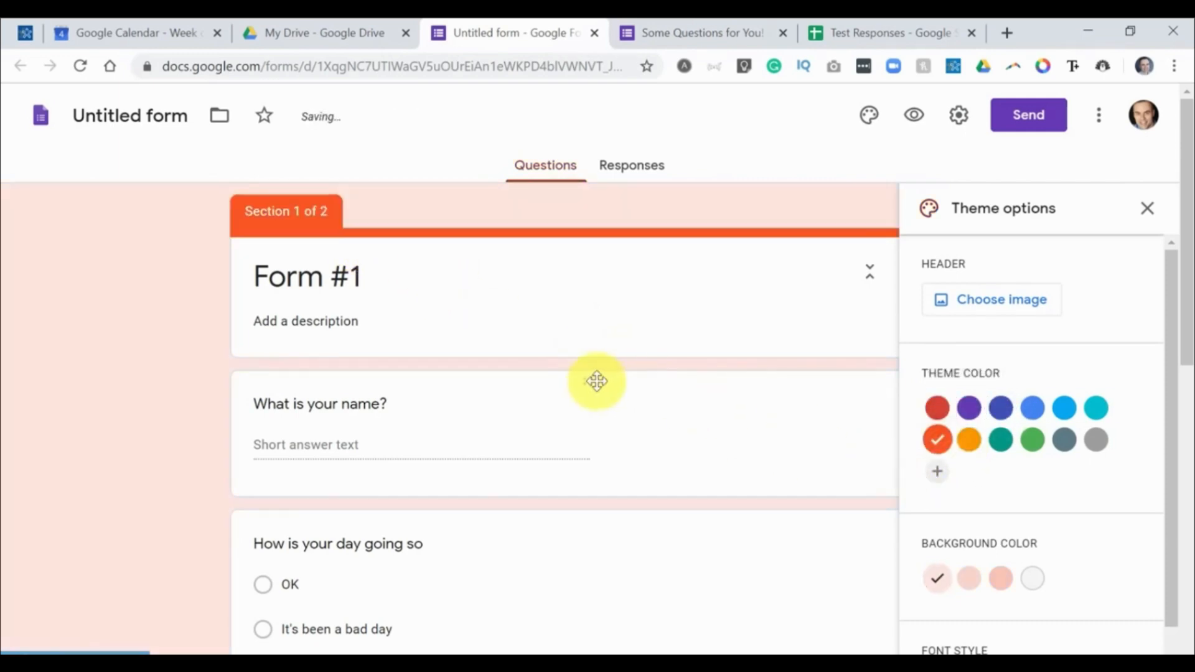
scroll(598, 383, "down", 2)
scroll(598, 382, "down", 2)
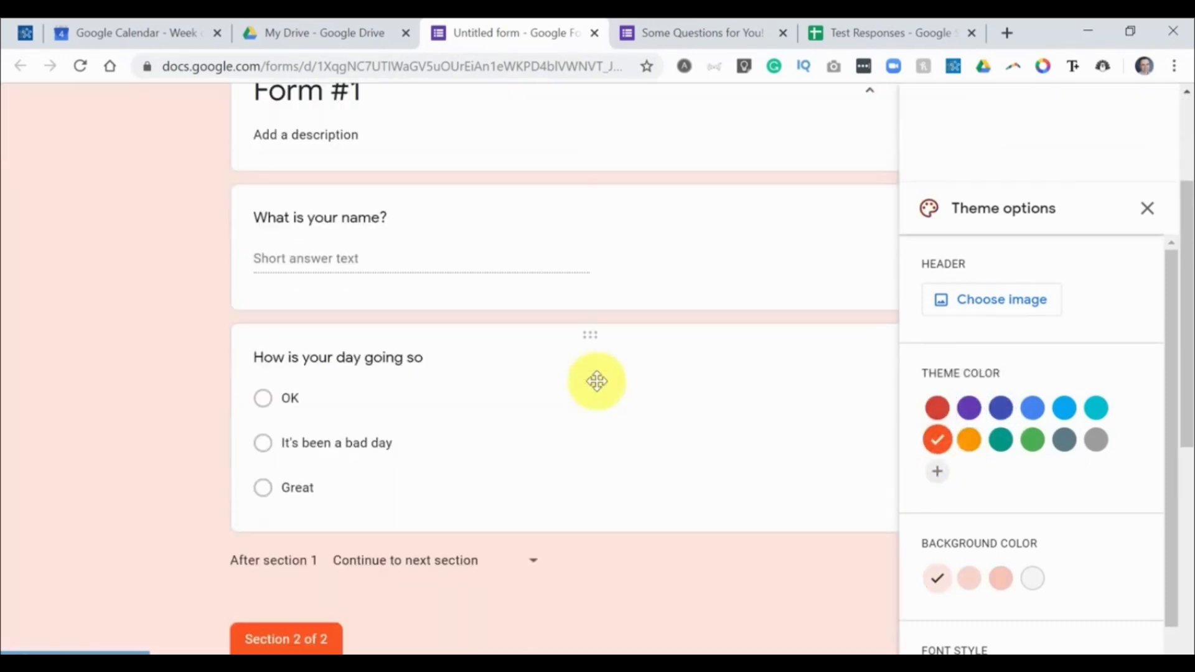
Try the light gray background color and set the form's background to the darkest orange tint.
left_click(1003, 584)
left_click(1033, 581)
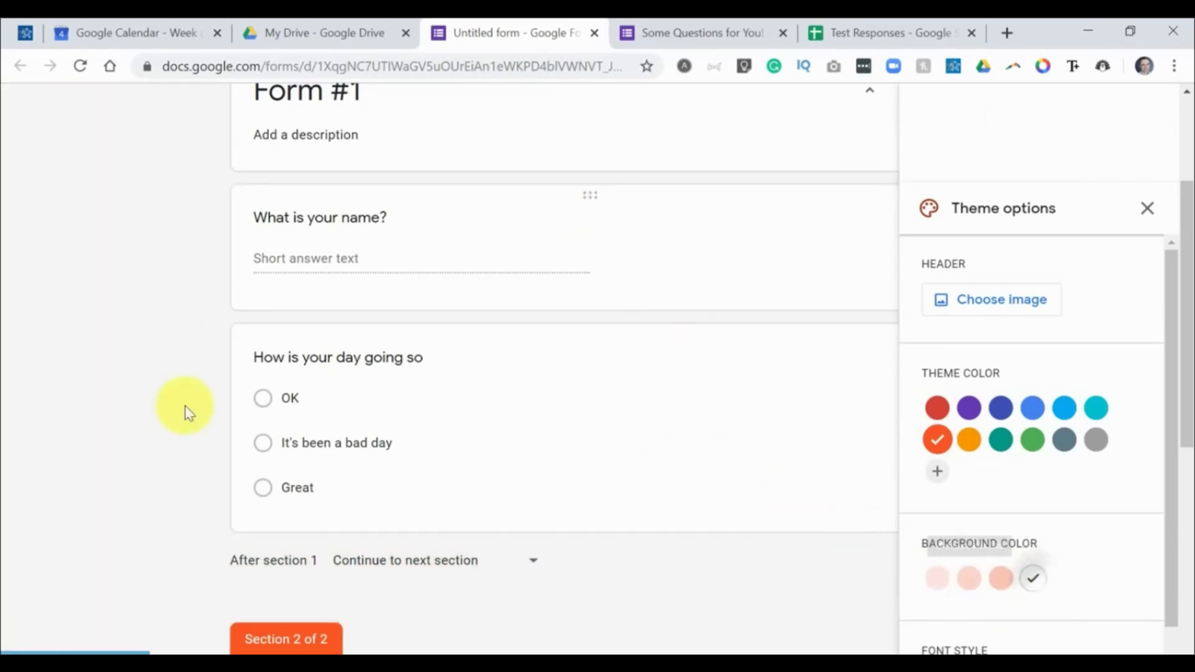
left_click(1003, 579)
scroll(488, 367, "up", 3)
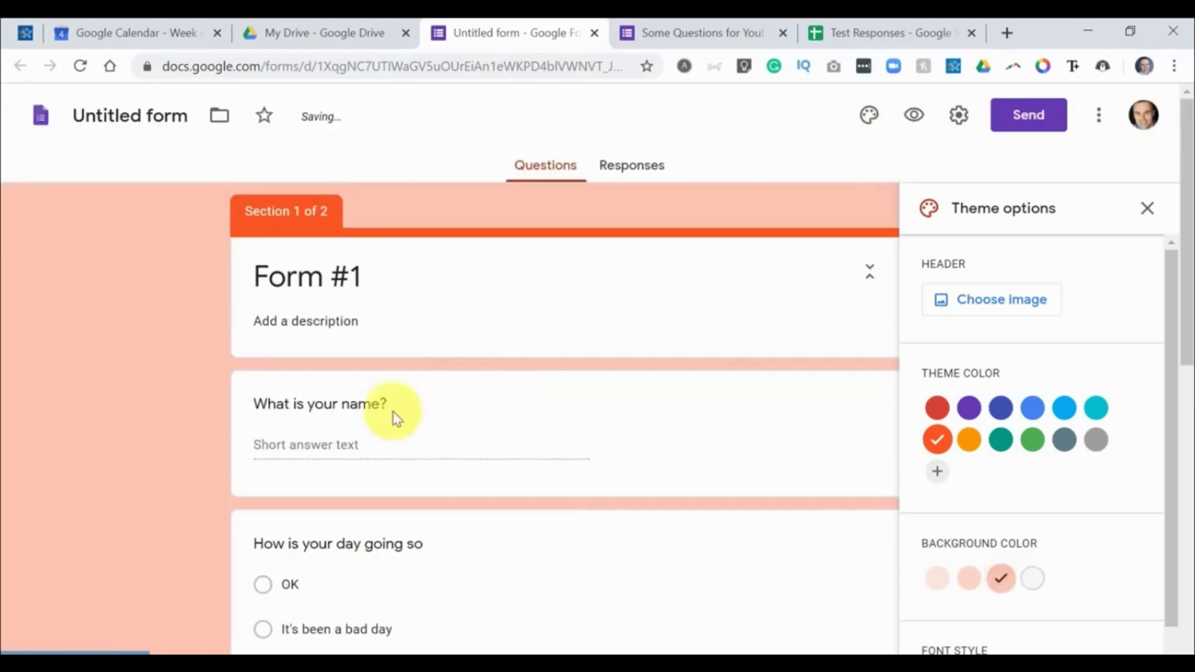
scroll(128, 376, "down", 3)
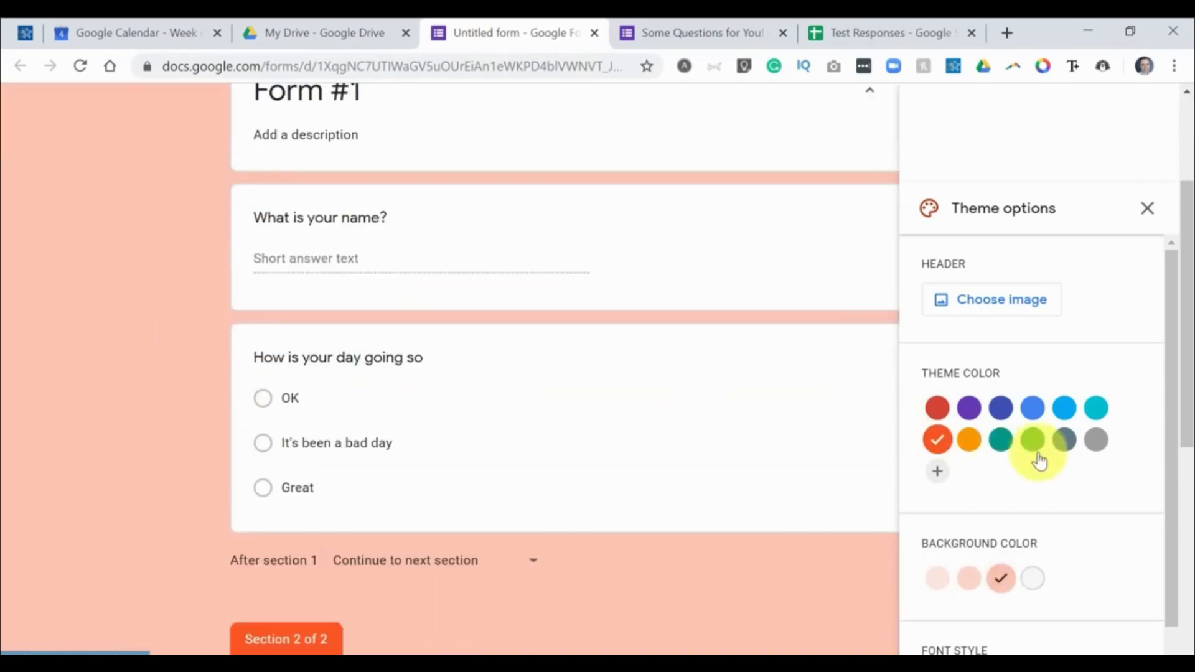
Try the Decorative font style on the form and set it back to Basic.
scroll(1083, 464, "down", 1)
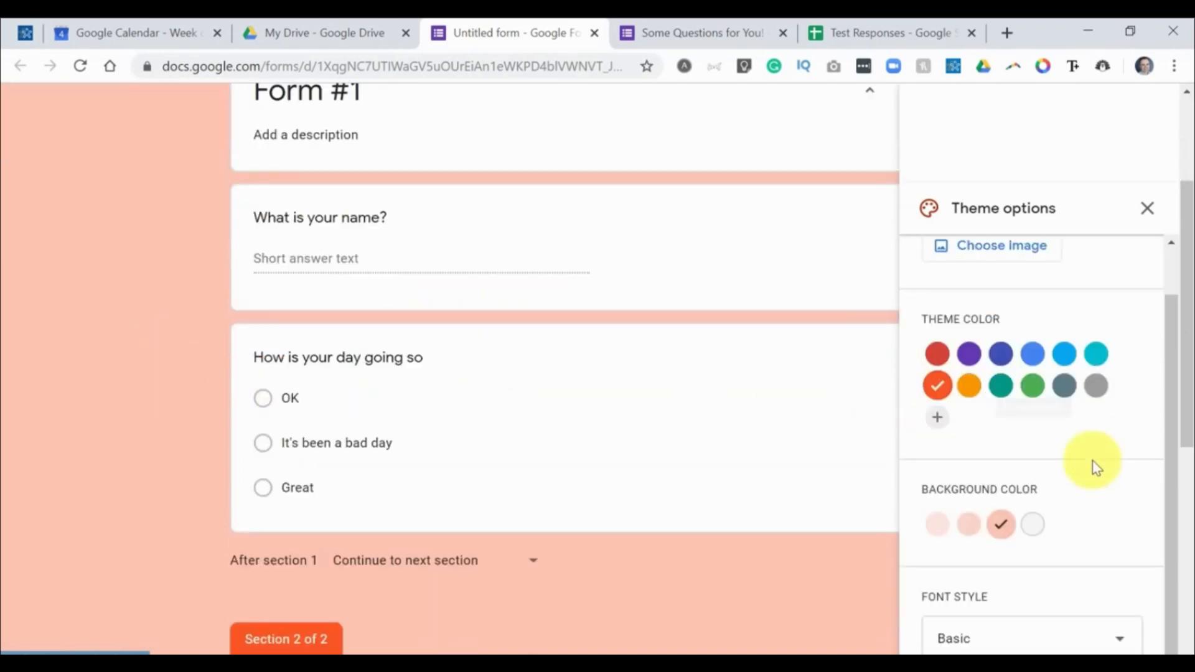
left_click(1034, 637)
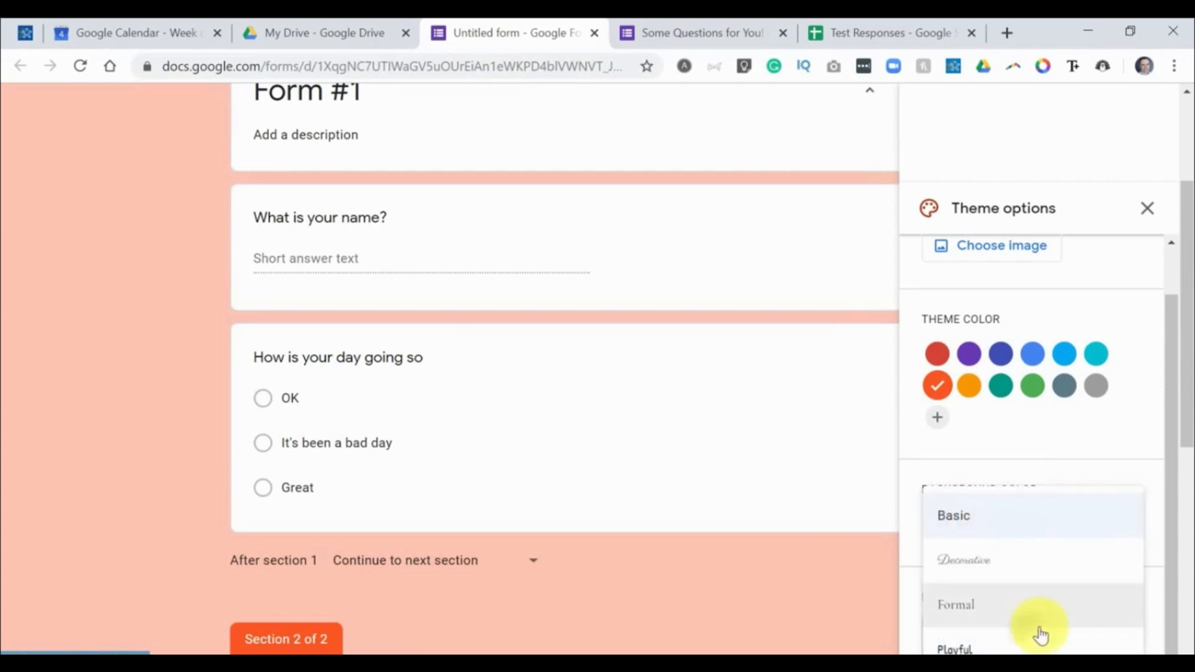
left_click(996, 570)
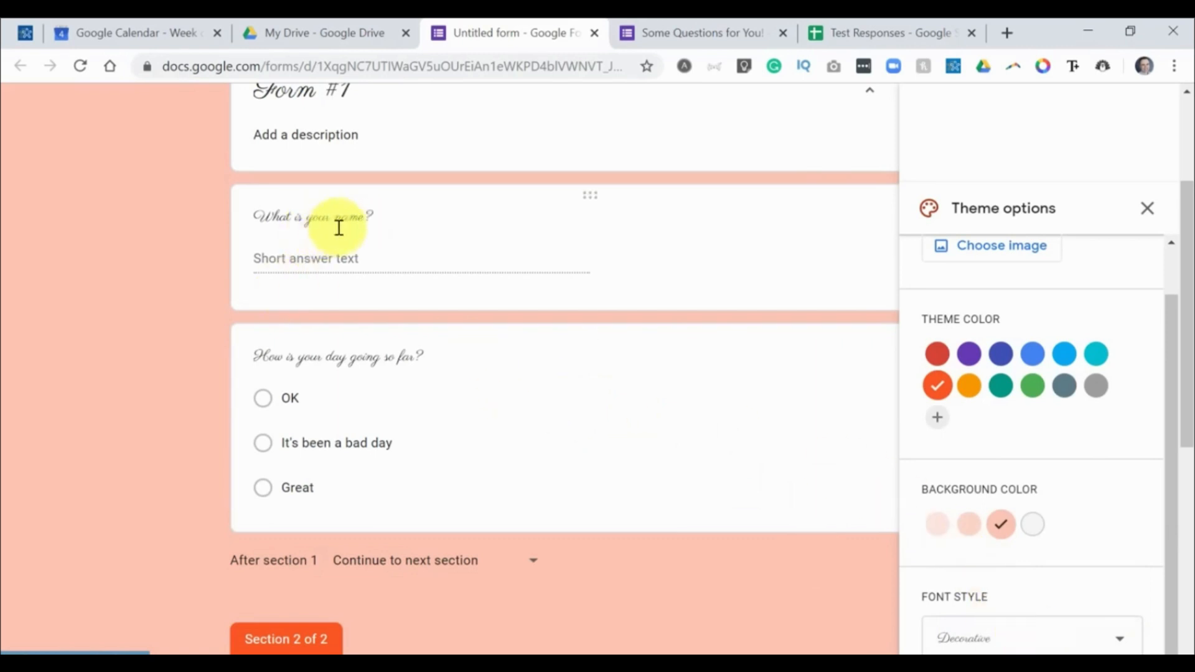
left_click(1023, 635)
left_click(975, 524)
scroll(975, 522, "up", 1)
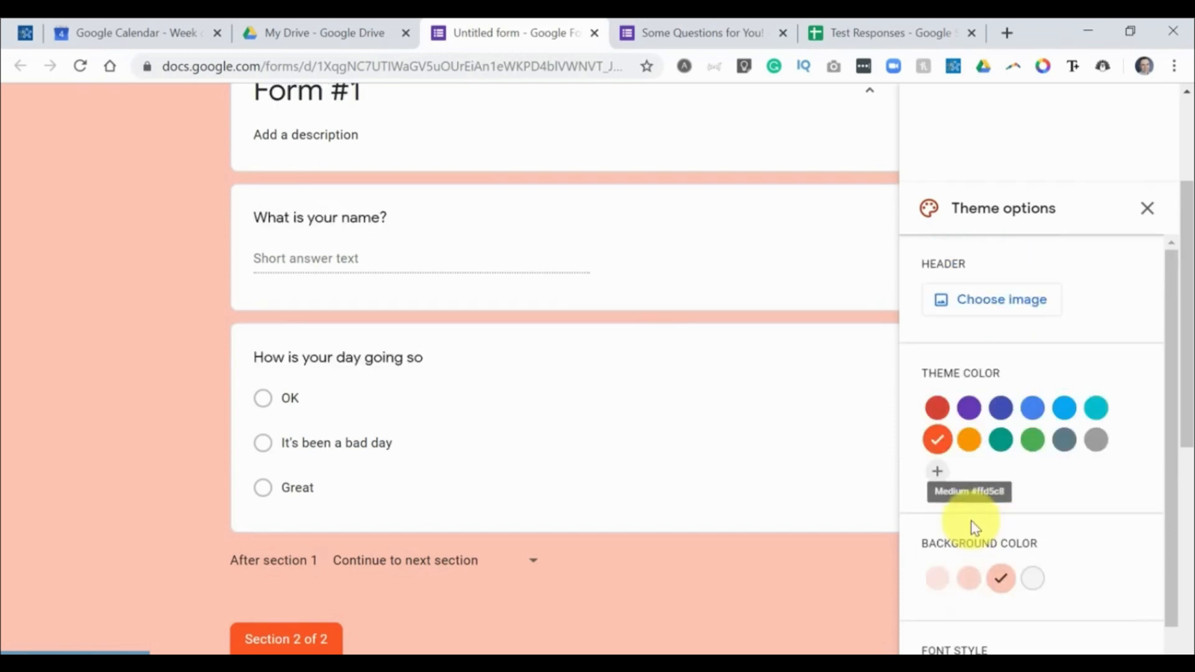
Close the theme options and review the recolored form from the title to the end of section 2.
scroll(585, 472, "up", 3)
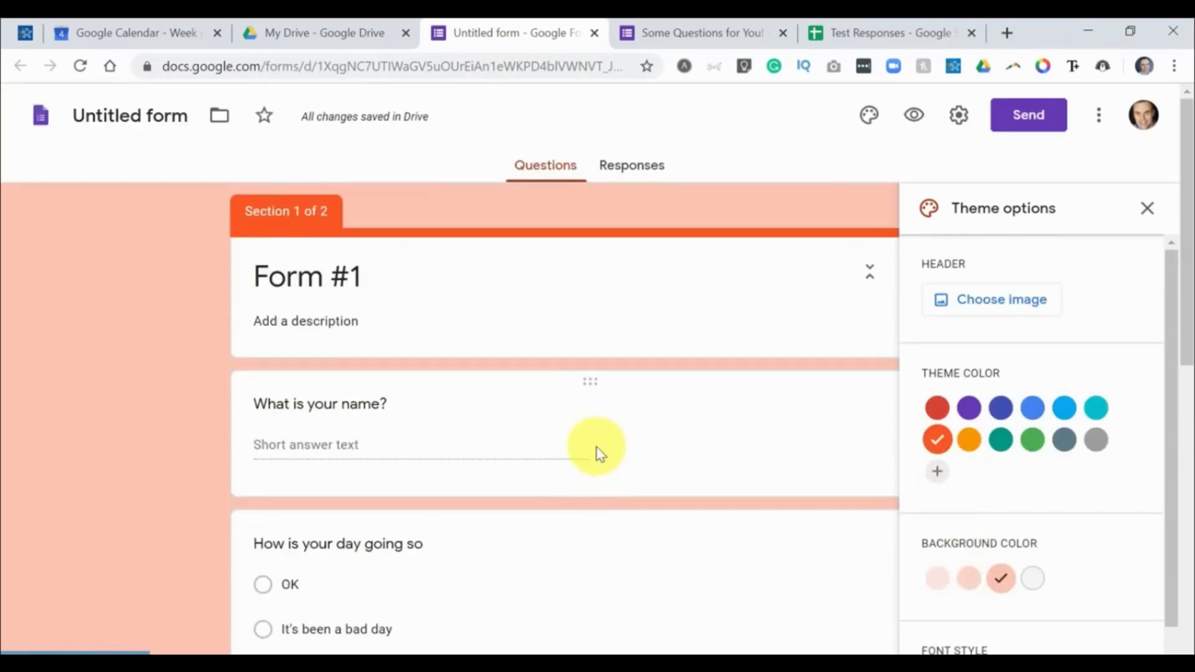
left_click(1148, 209)
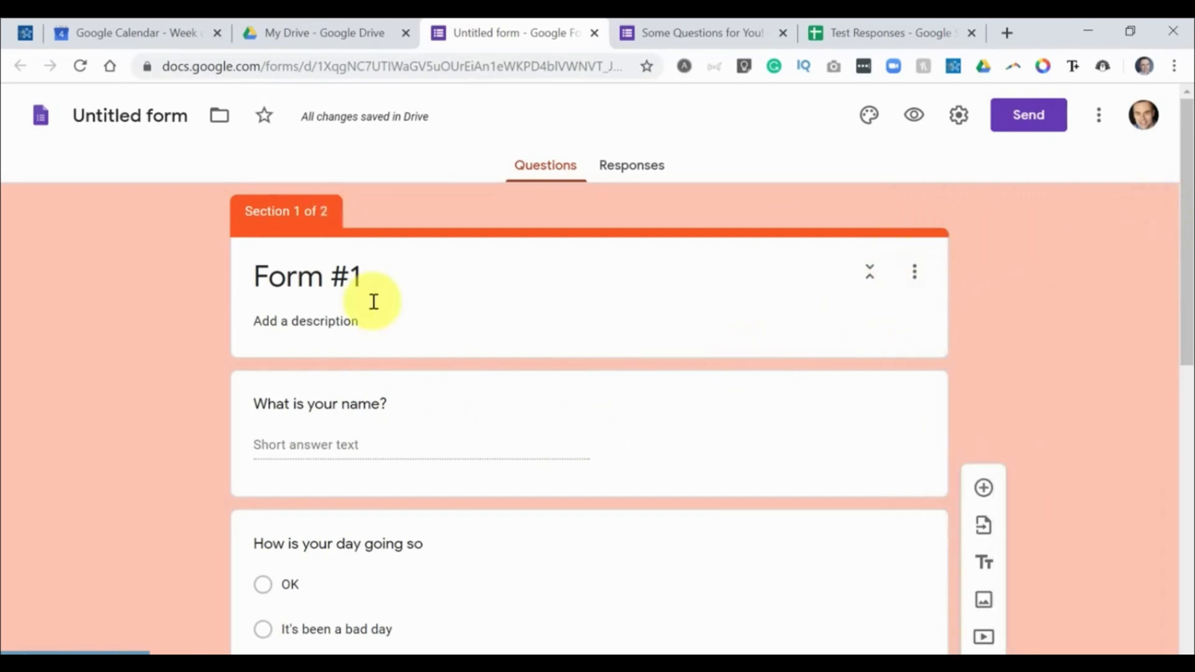
scroll(585, 323, "down", 10)
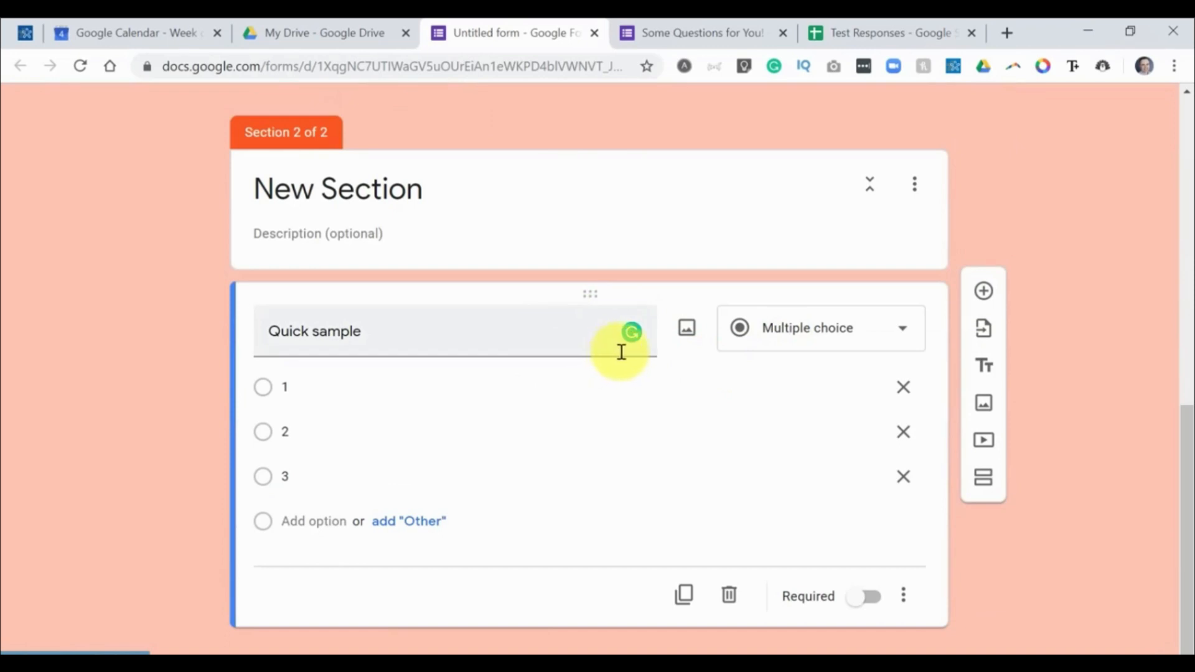
scroll(617, 352, "up", 10)
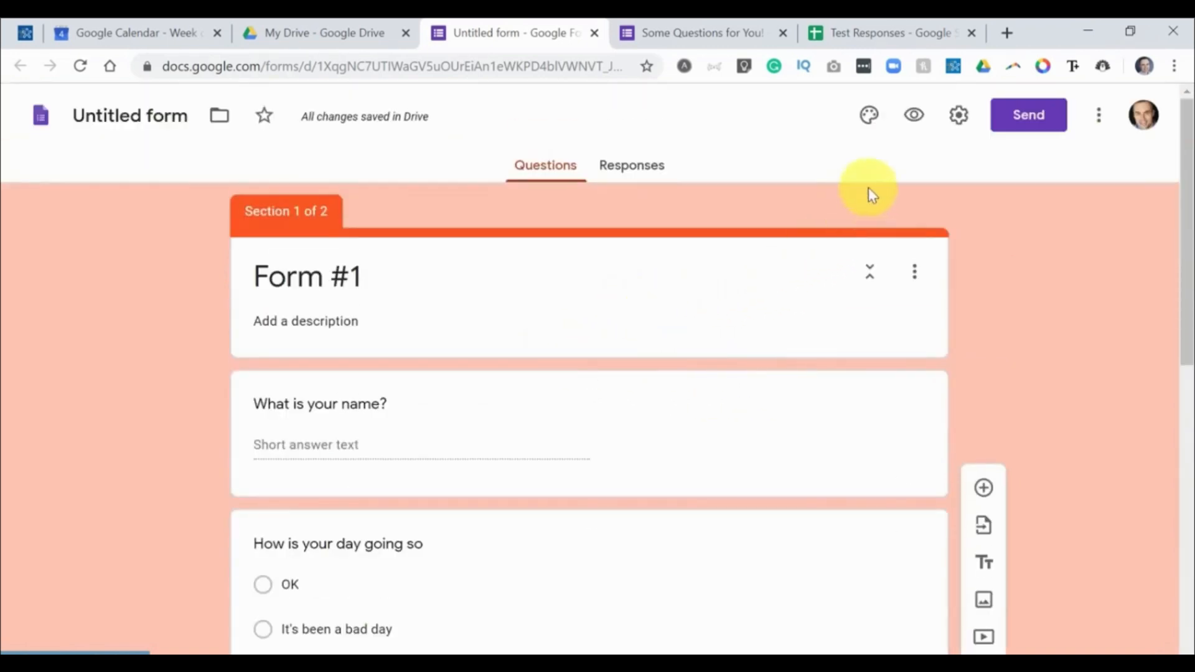
Preview the form, fill in the respondent's name, answer "Great" to the day question and continue to "New Section".
left_click(917, 122)
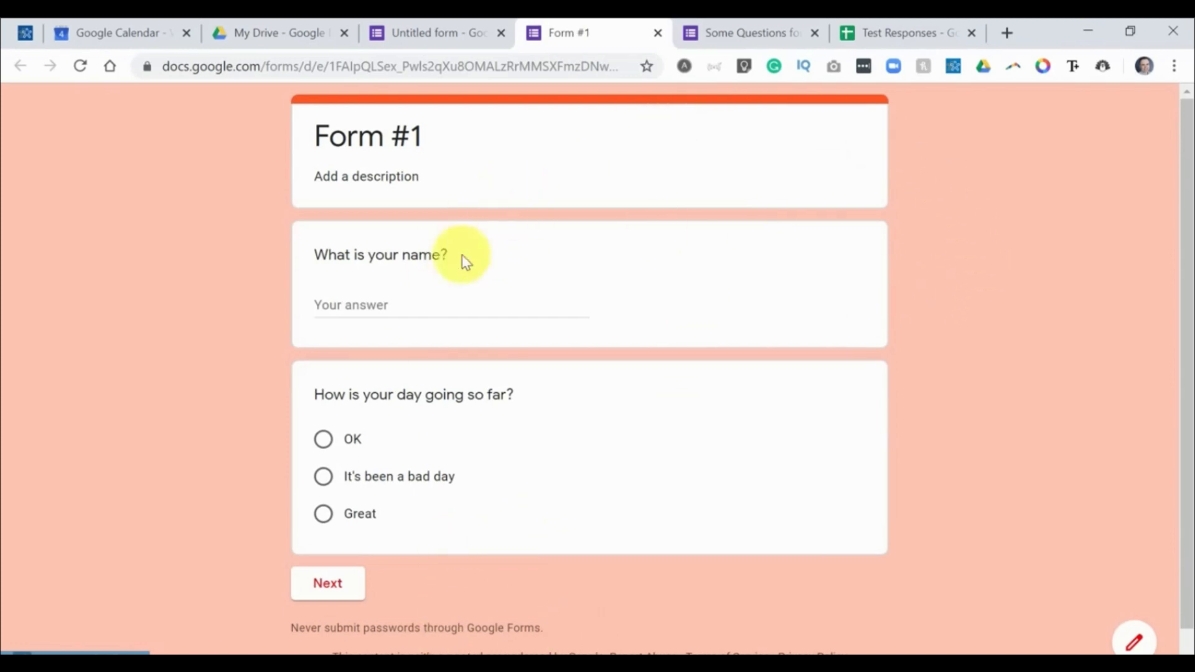
left_click(415, 307)
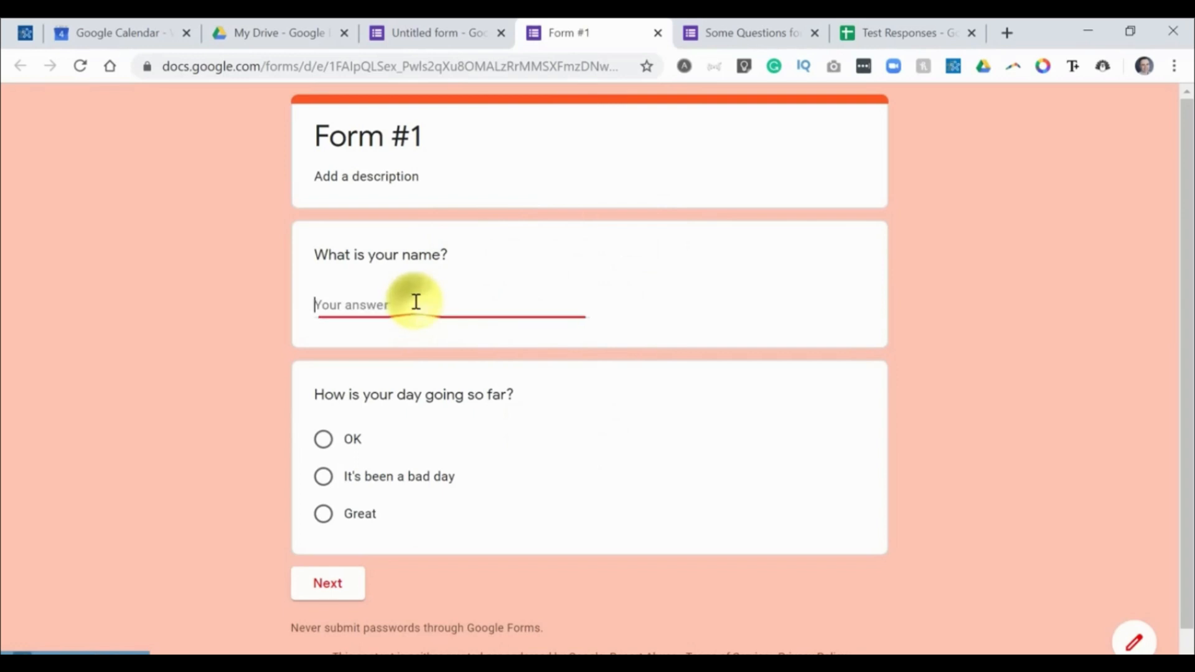
type("Scott")
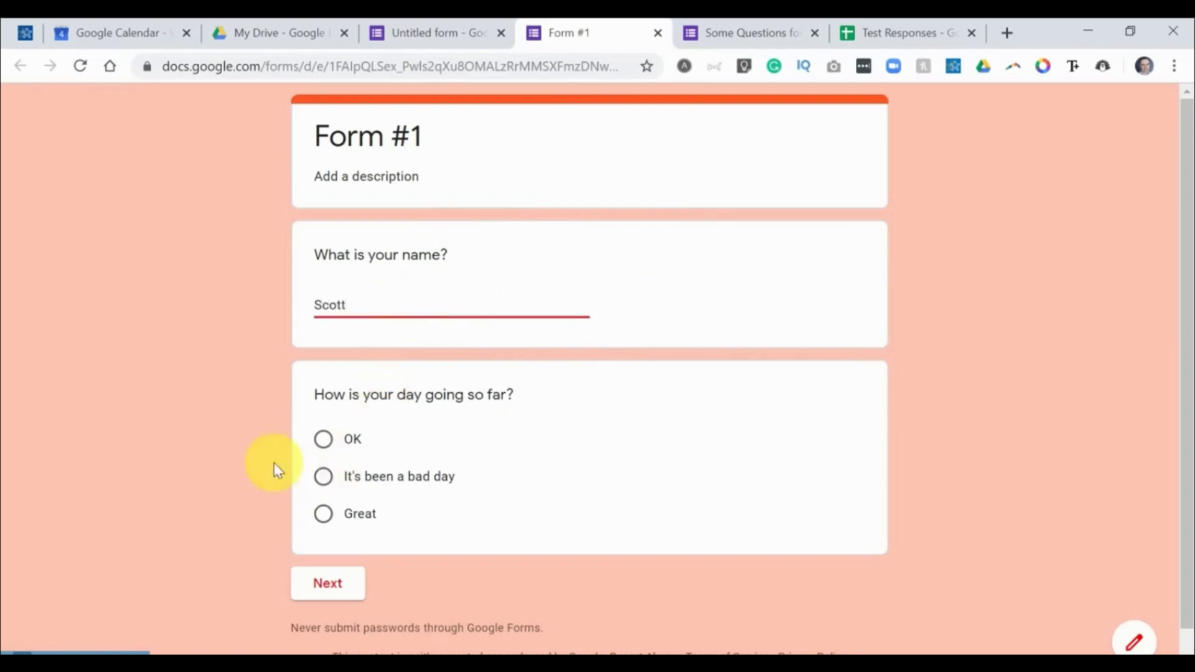
left_click(324, 514)
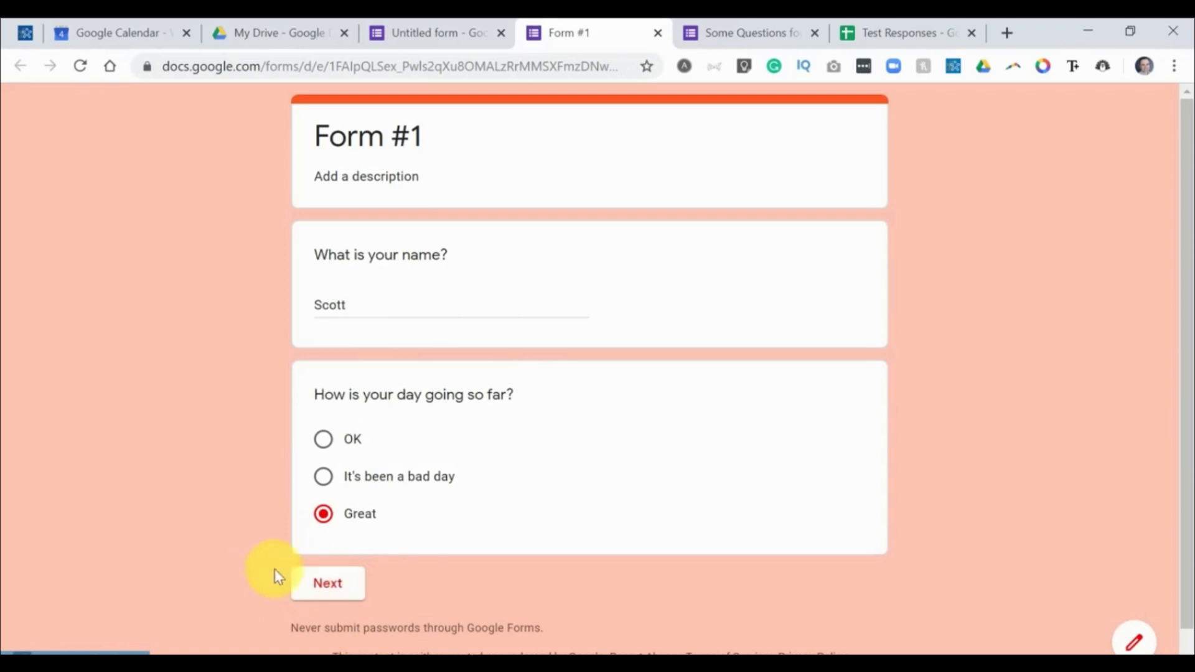
left_click(331, 591)
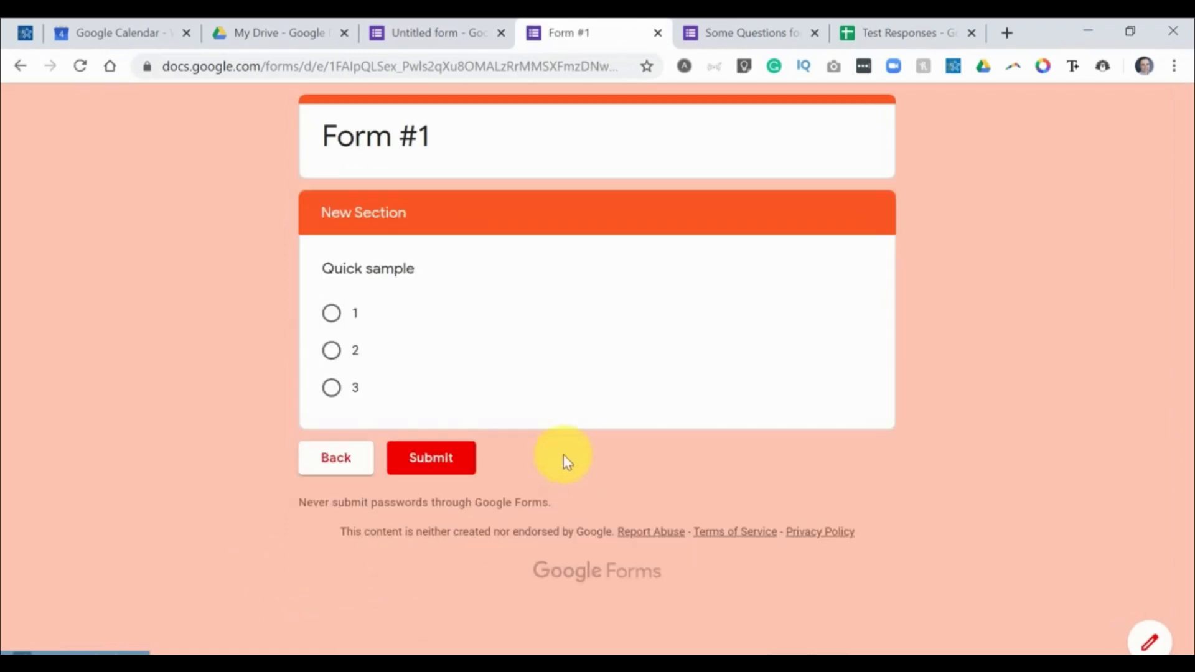
Answer "Quick sample" with "2" and close the preview without submitting the response.
left_click(331, 352)
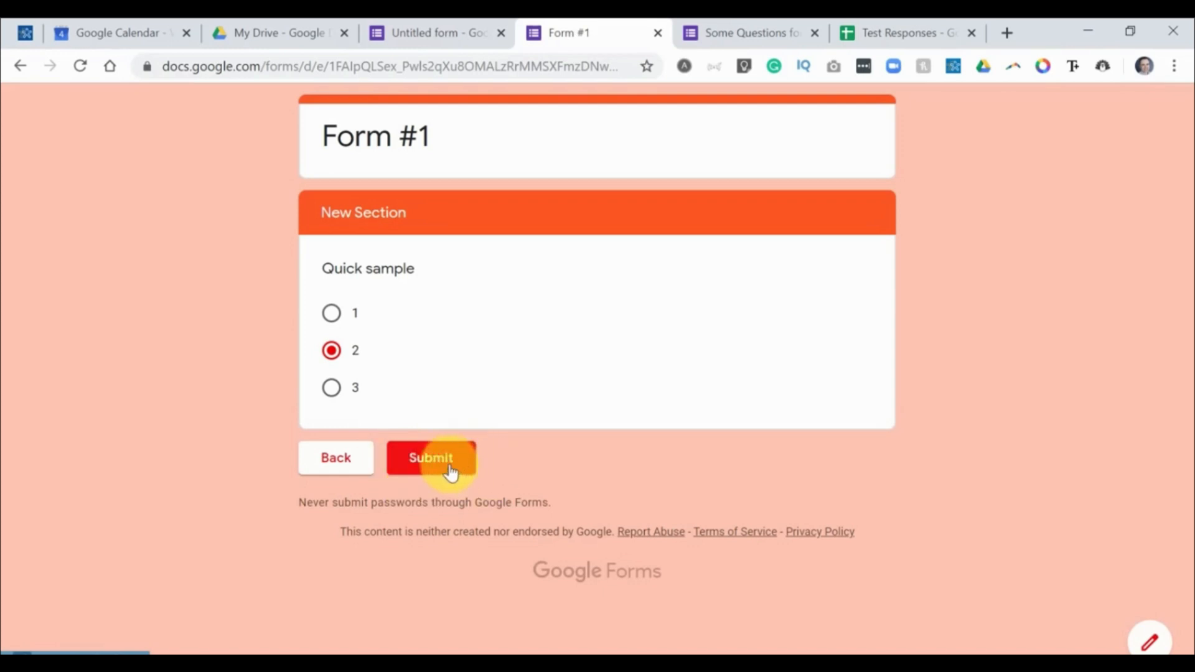
left_click(657, 32)
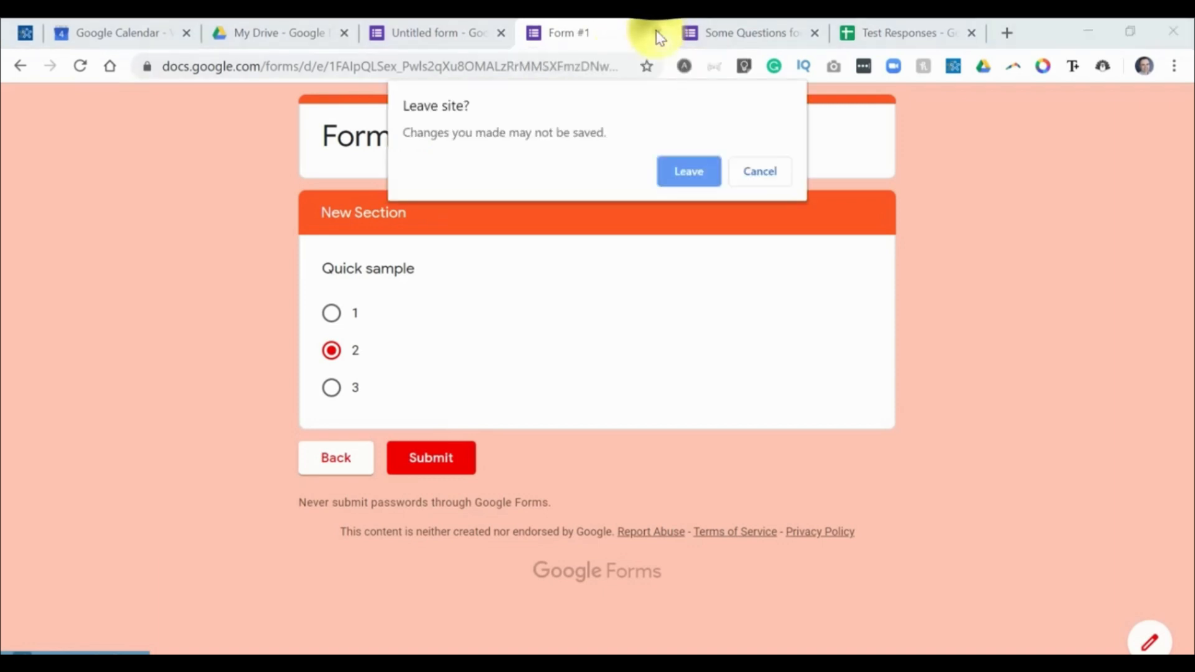
left_click(689, 171)
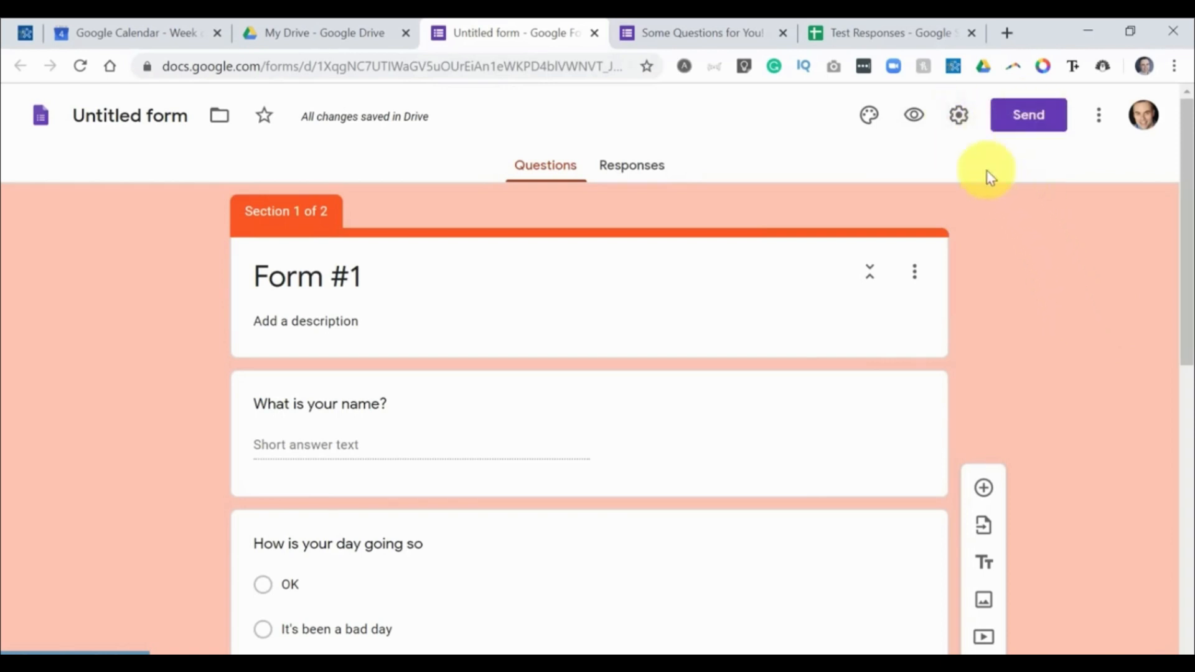
Examine the form's general, presentation and quiz settings, including response limits, the confirmation message and grade release.
left_click(957, 115)
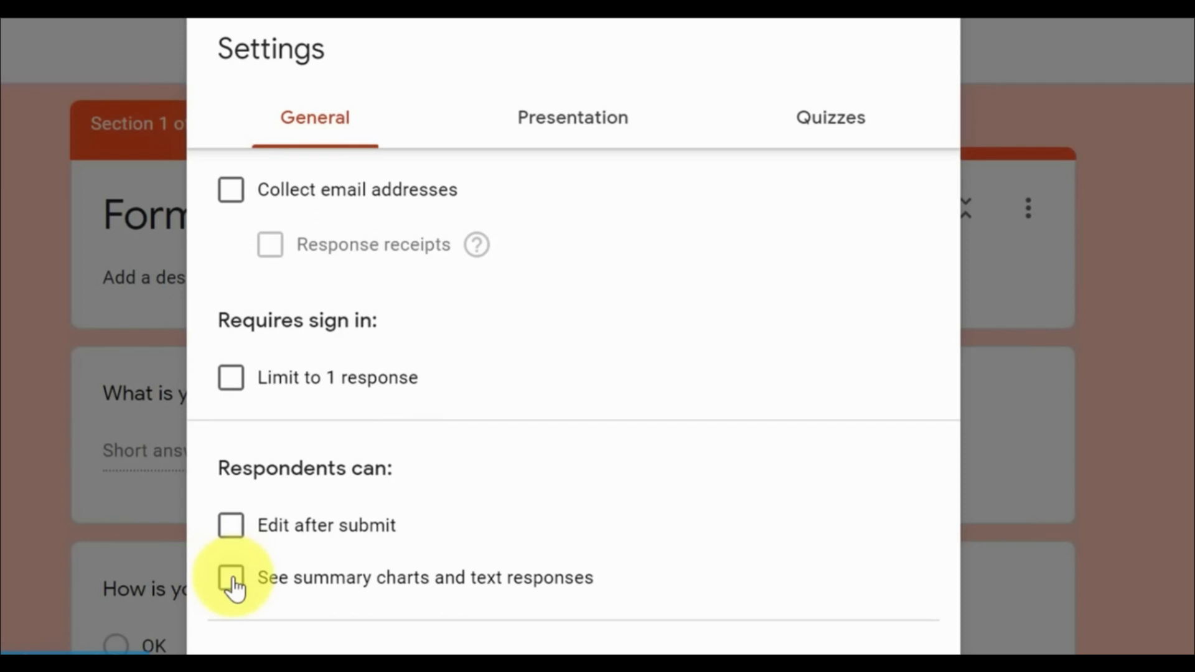
left_click(584, 125)
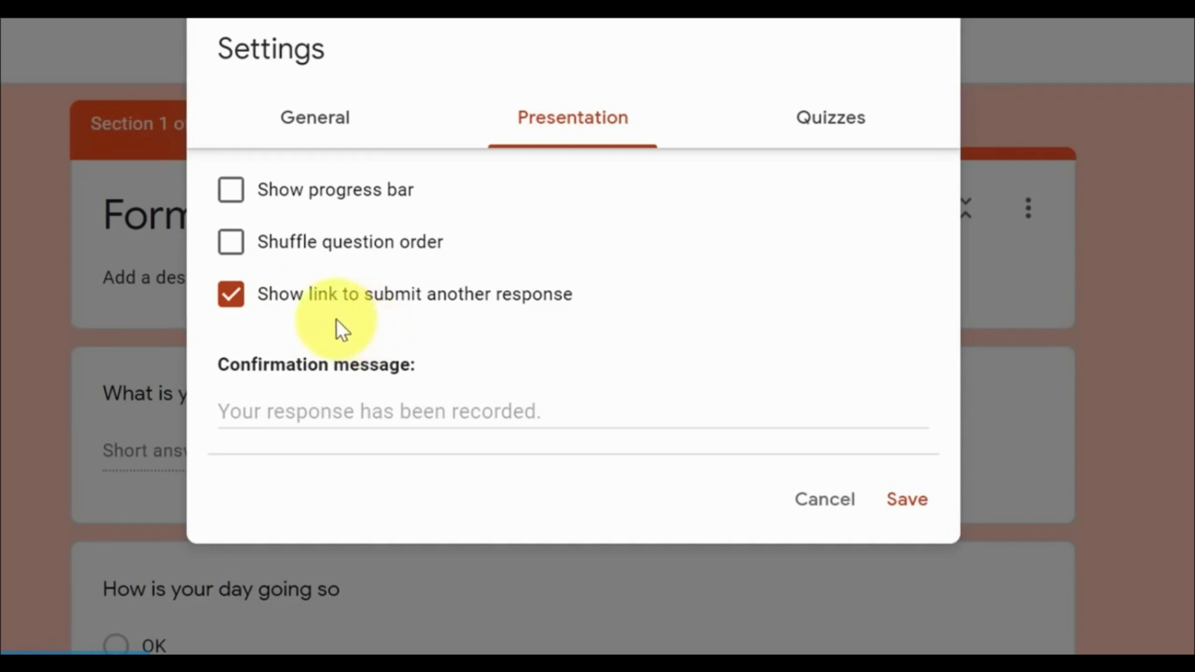
left_click(324, 129)
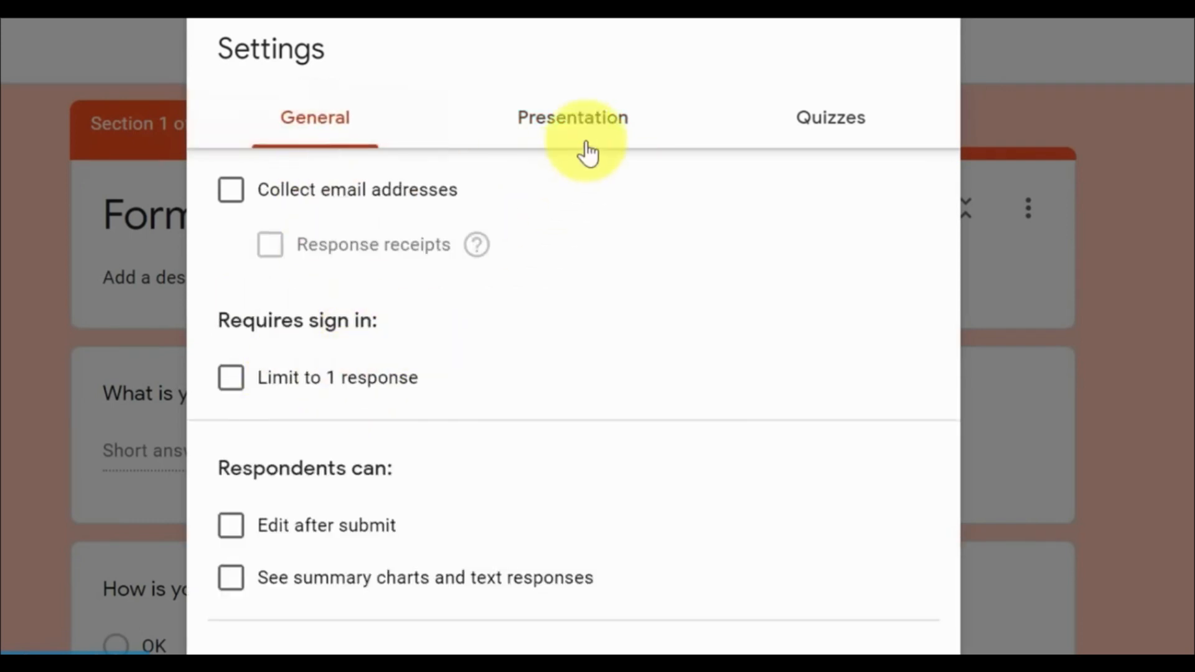
left_click(548, 118)
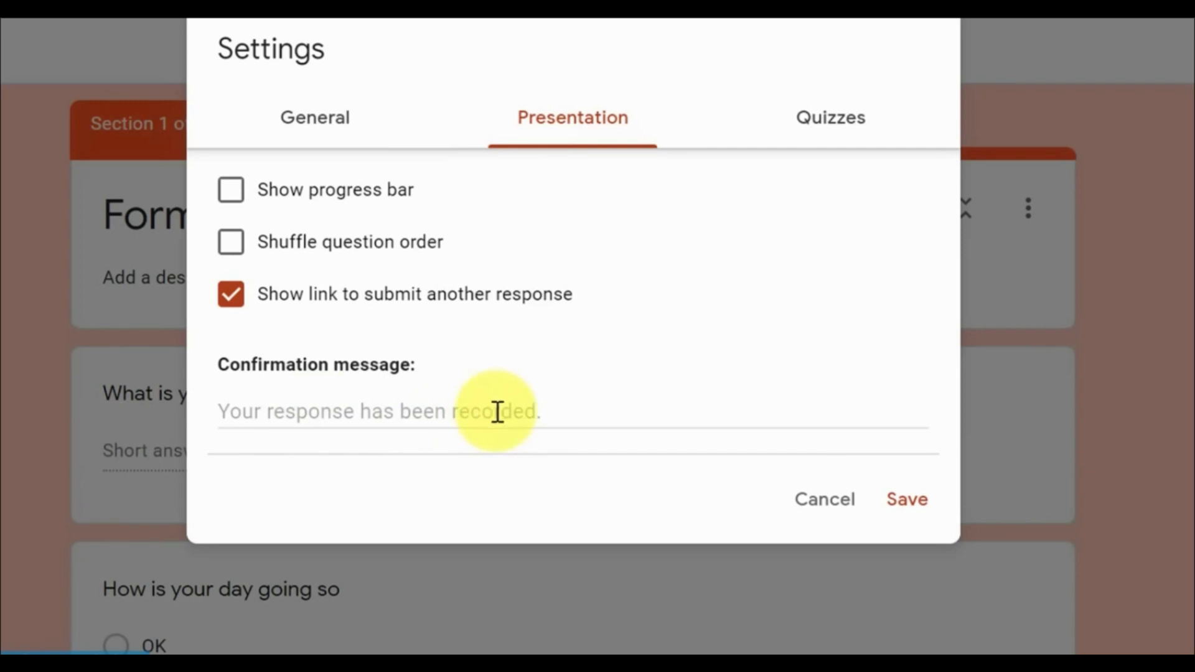
left_click(833, 121)
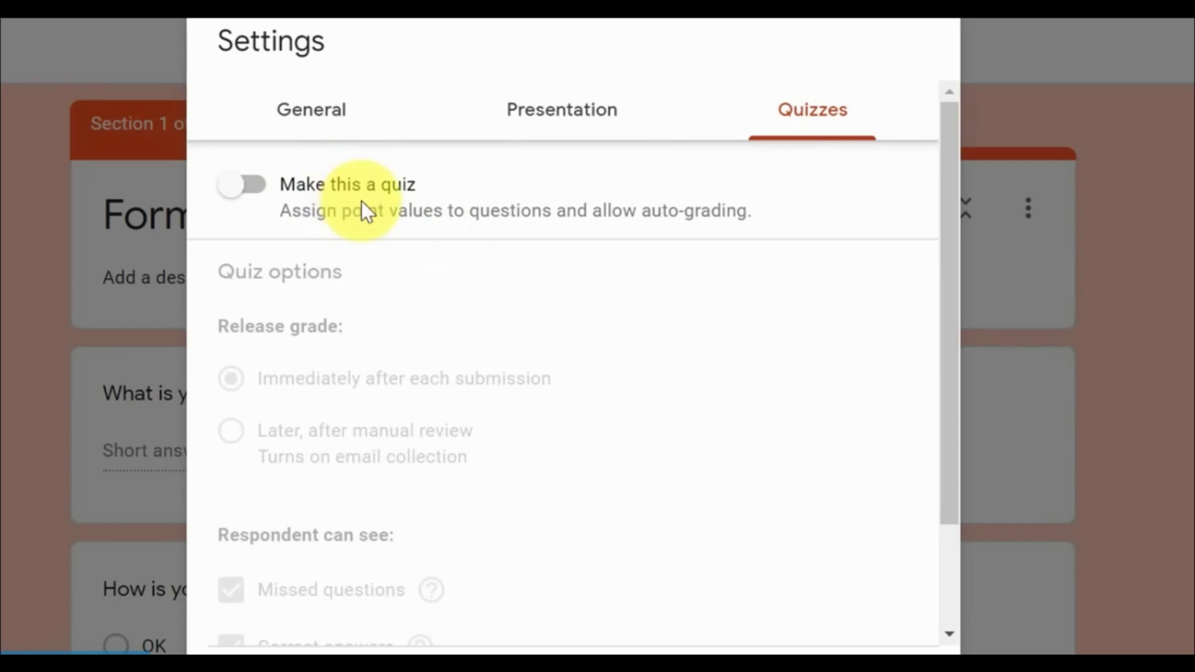
scroll(423, 374, "down", 2)
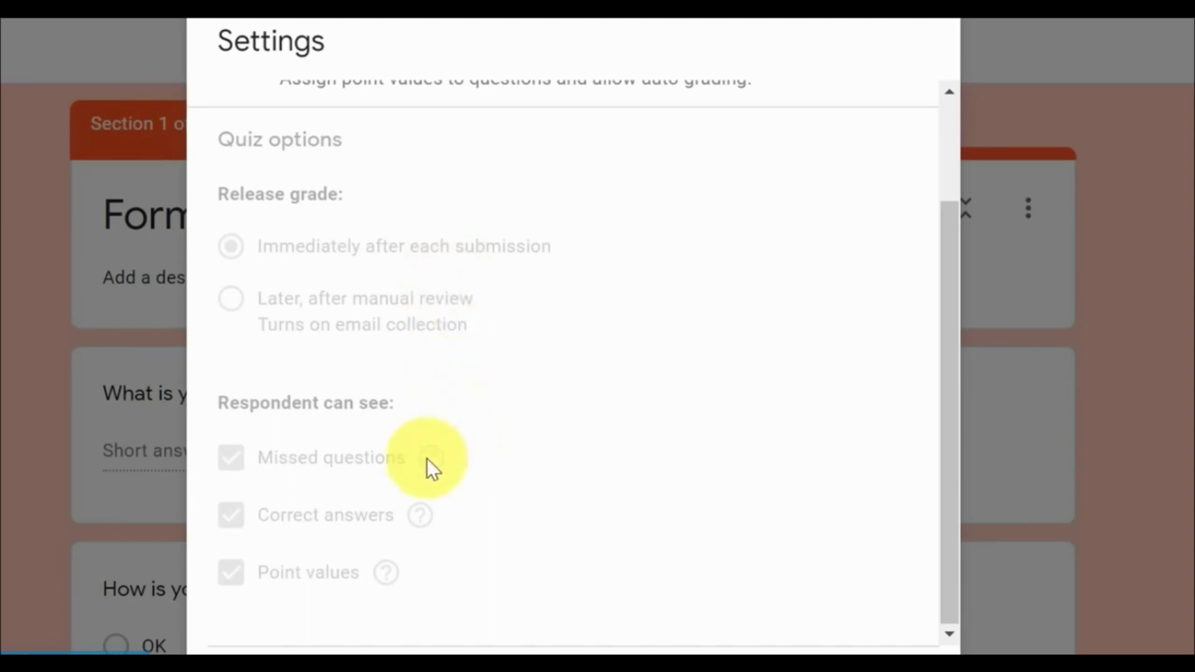
Close the settings and examine the email options for sending "Form #1".
scroll(387, 451, "up", 2)
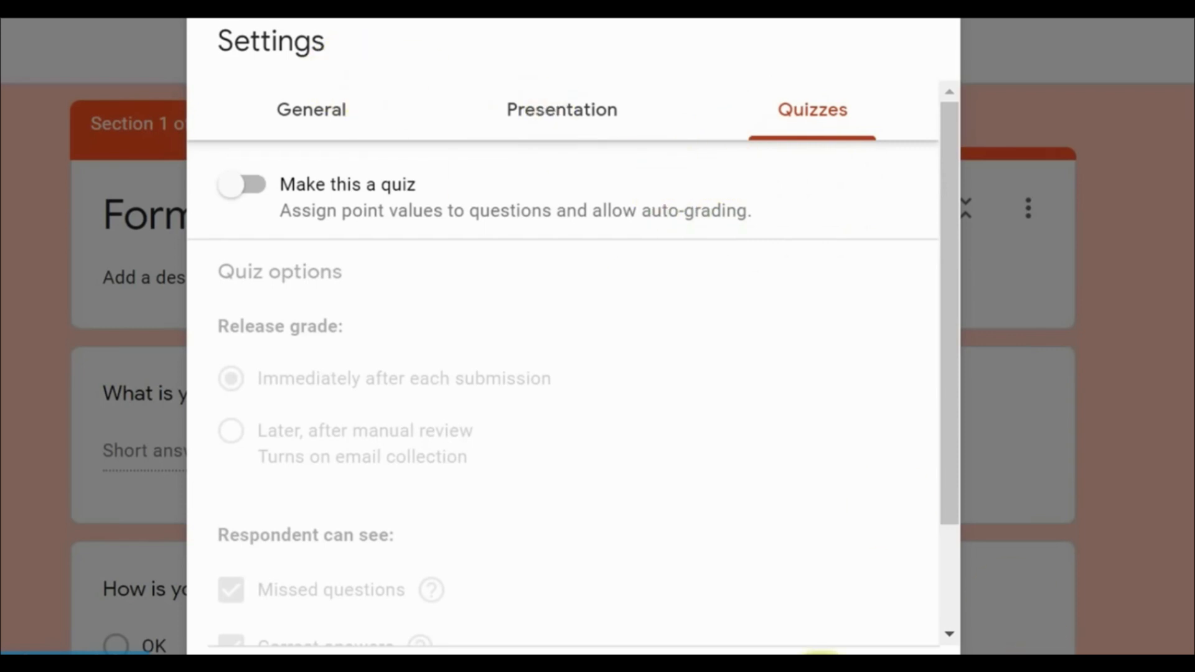
left_click(822, 670)
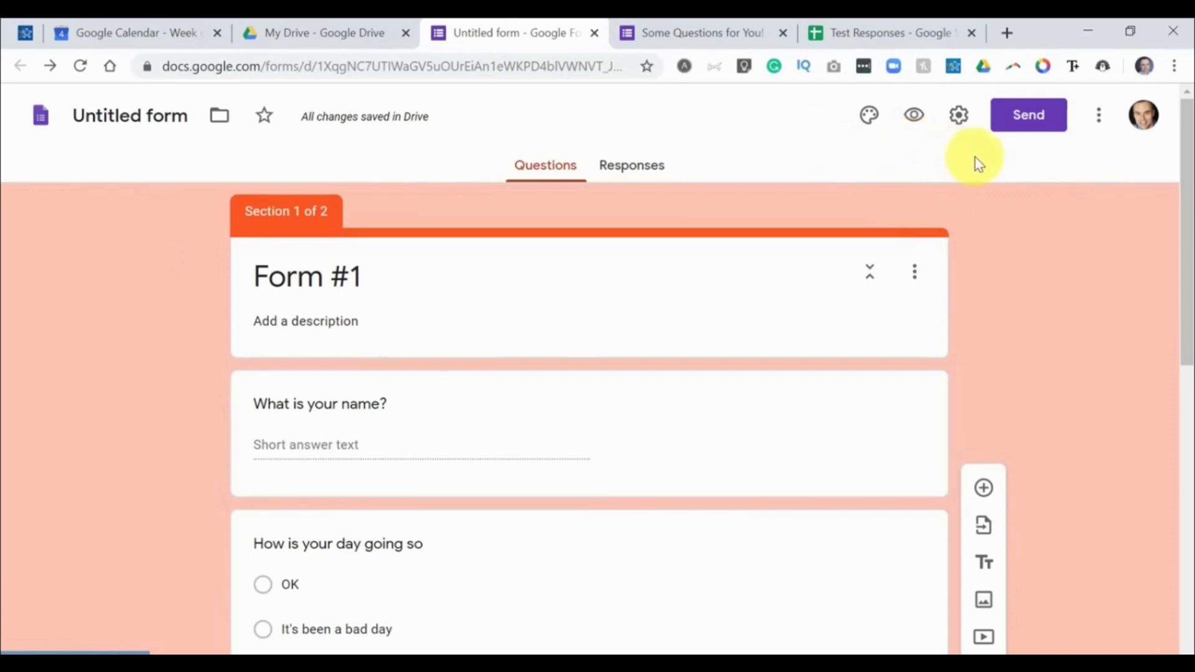
left_click(1028, 117)
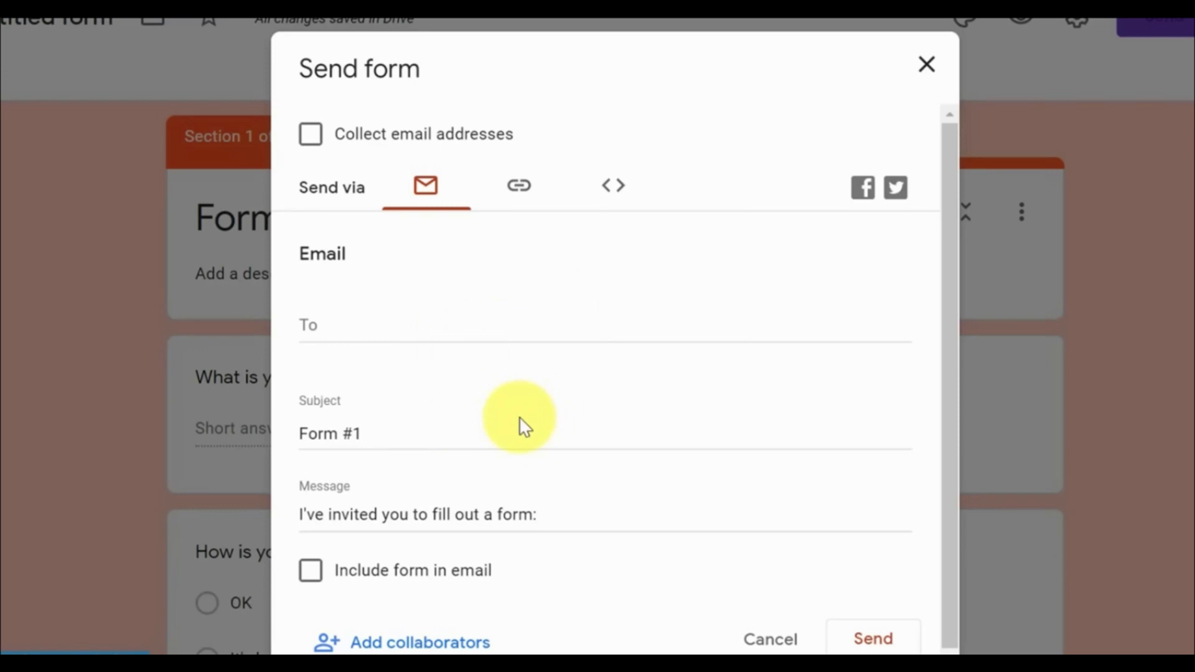
scroll(520, 418, "down", 1)
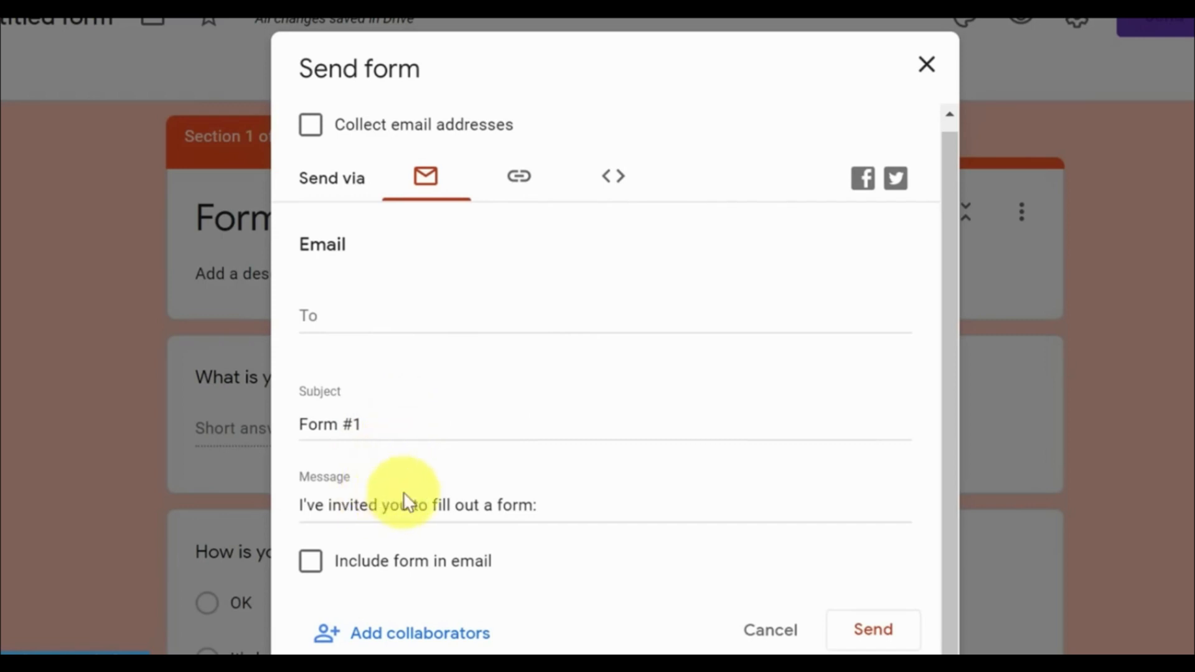
Shorten the form's share link, view its HTML embed code and cancel the sending.
left_click(521, 181)
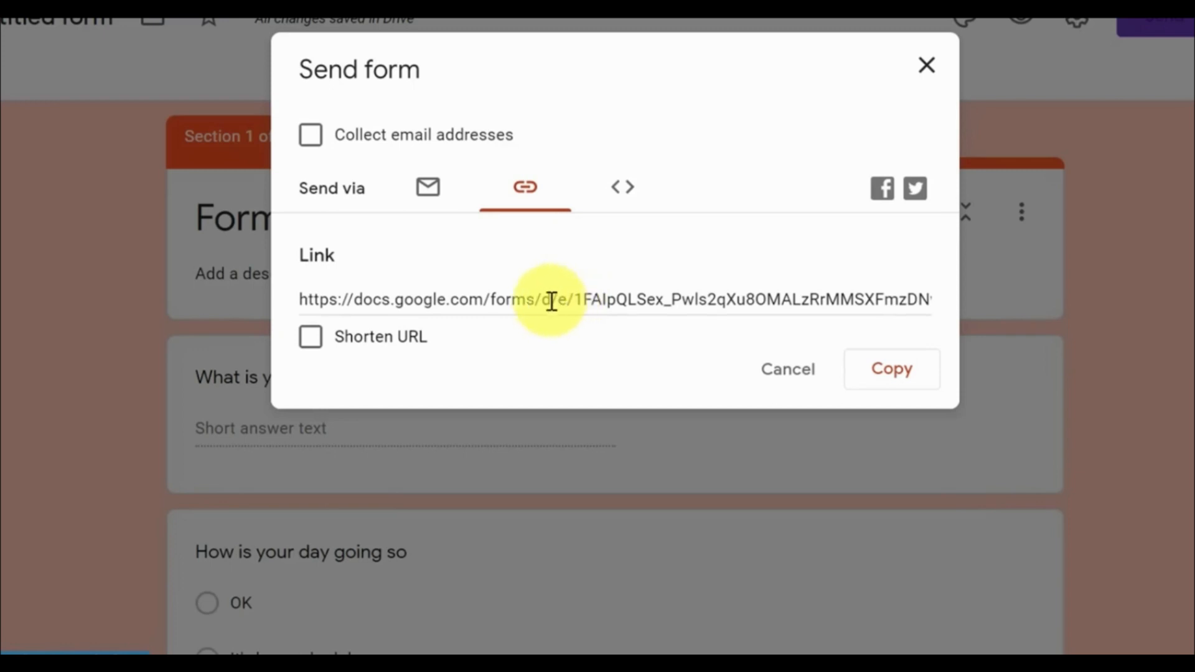
left_click(311, 340)
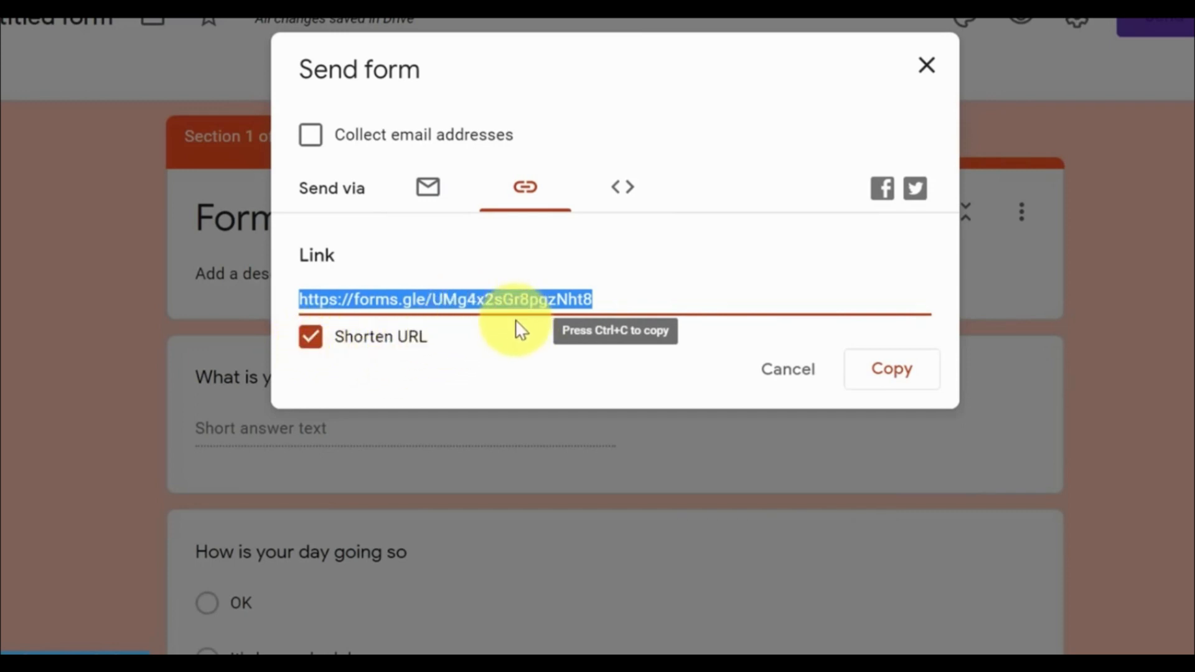
left_click(626, 196)
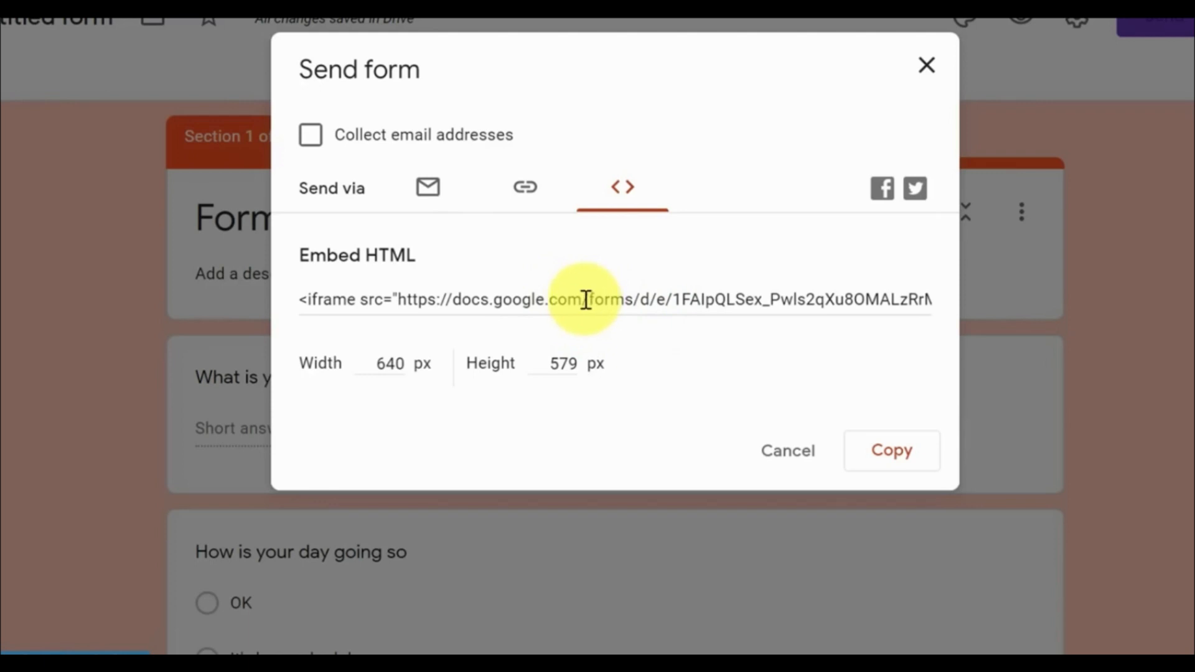
left_click(791, 462)
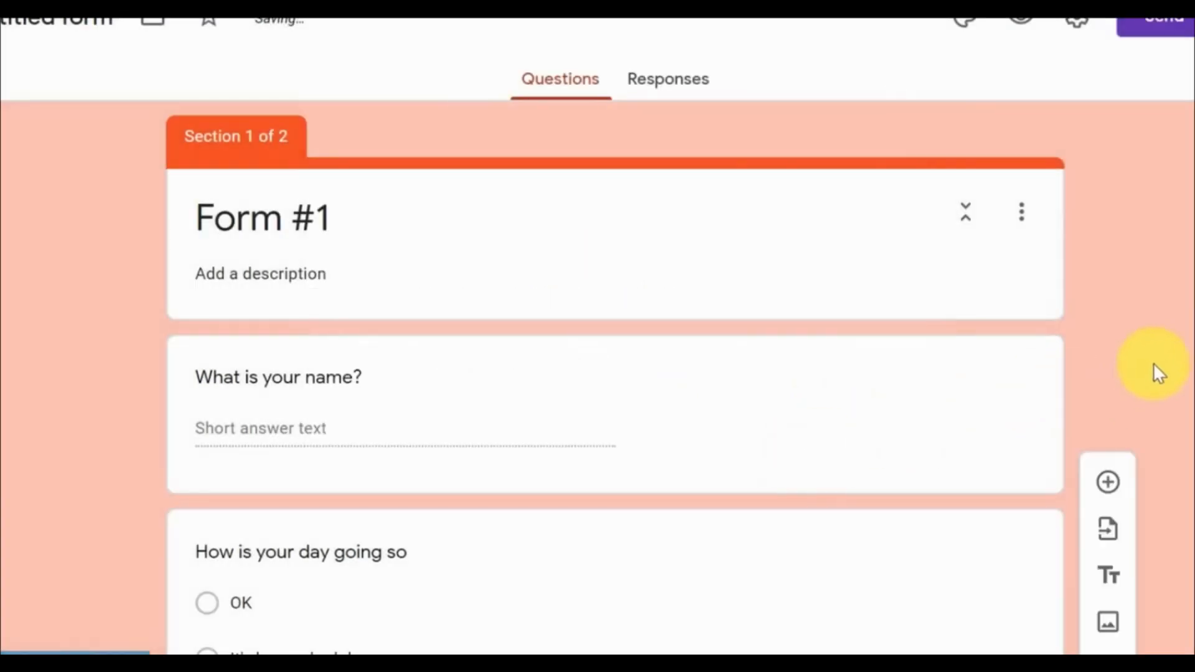
Switch from "Form #1" to the "Some Questions for You!" form and look over its questions.
scroll(1166, 254, "down", 7)
scroll(1166, 254, "up", 7)
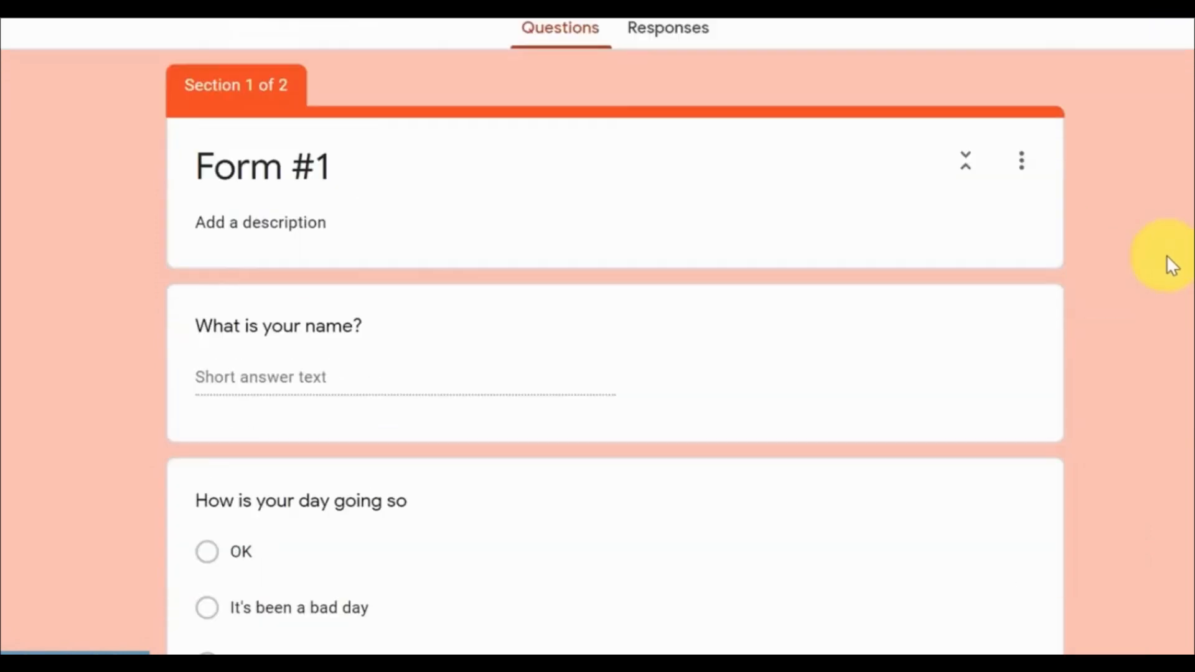
left_click(672, 84)
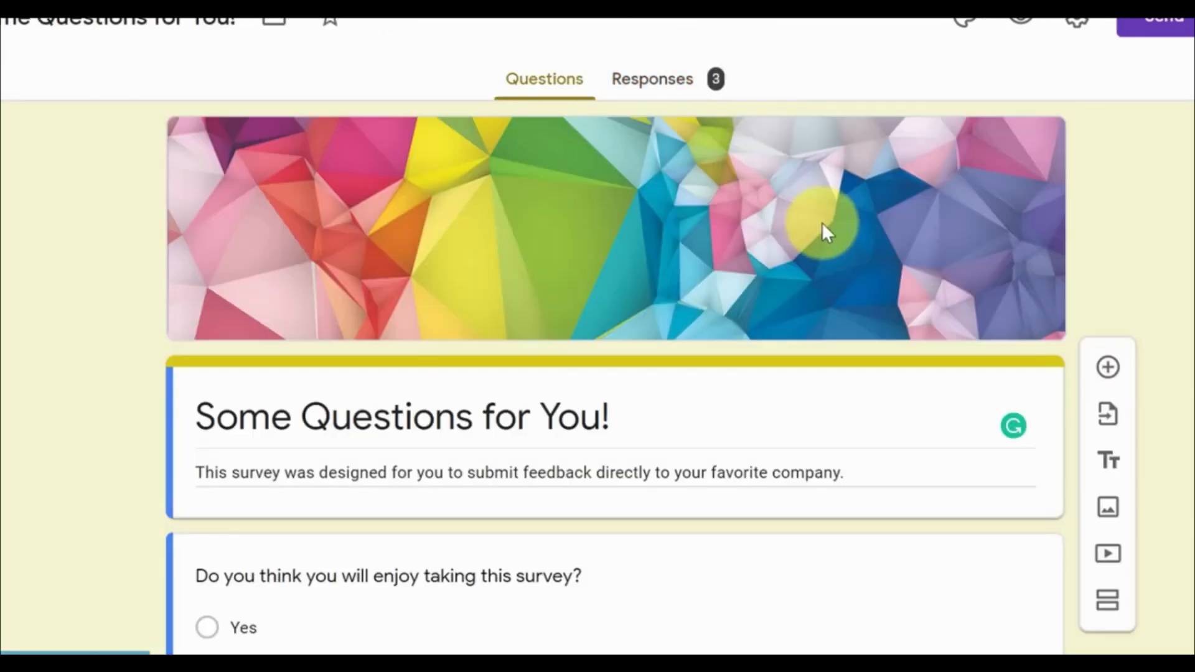
scroll(759, 274, "down", 5)
scroll(630, 274, "up", 5)
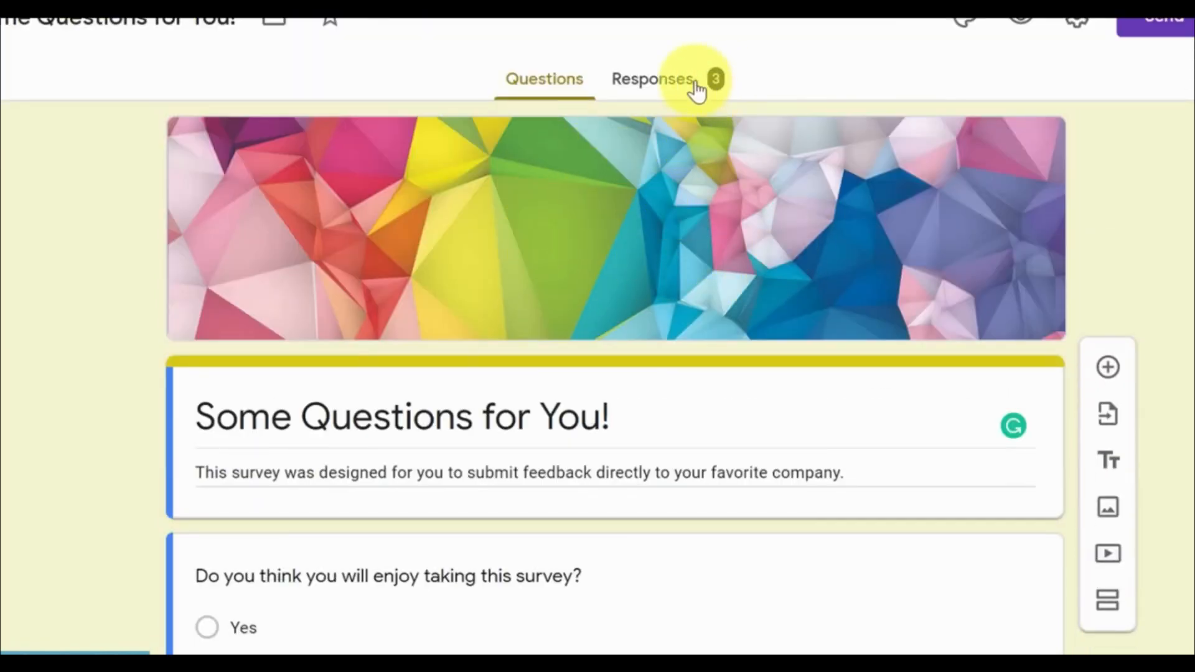
Examine the response summary of "Some Questions for You!", from the survey enjoyment chart to the date answers.
left_click(659, 82)
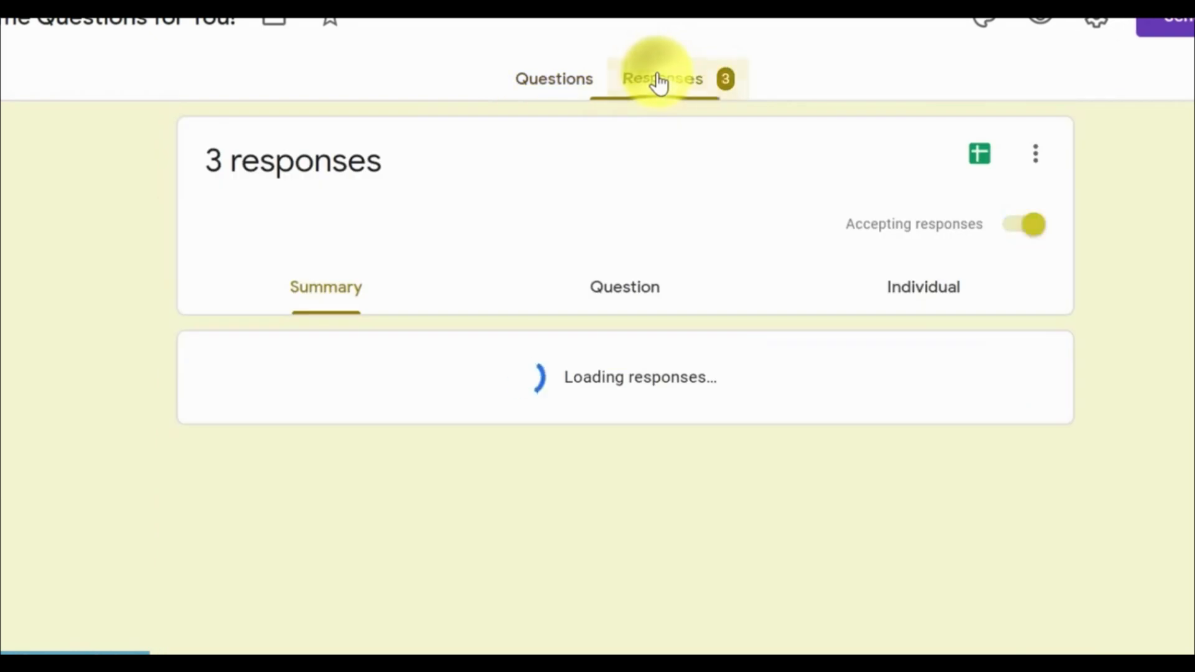
scroll(1190, 292, "down", 3)
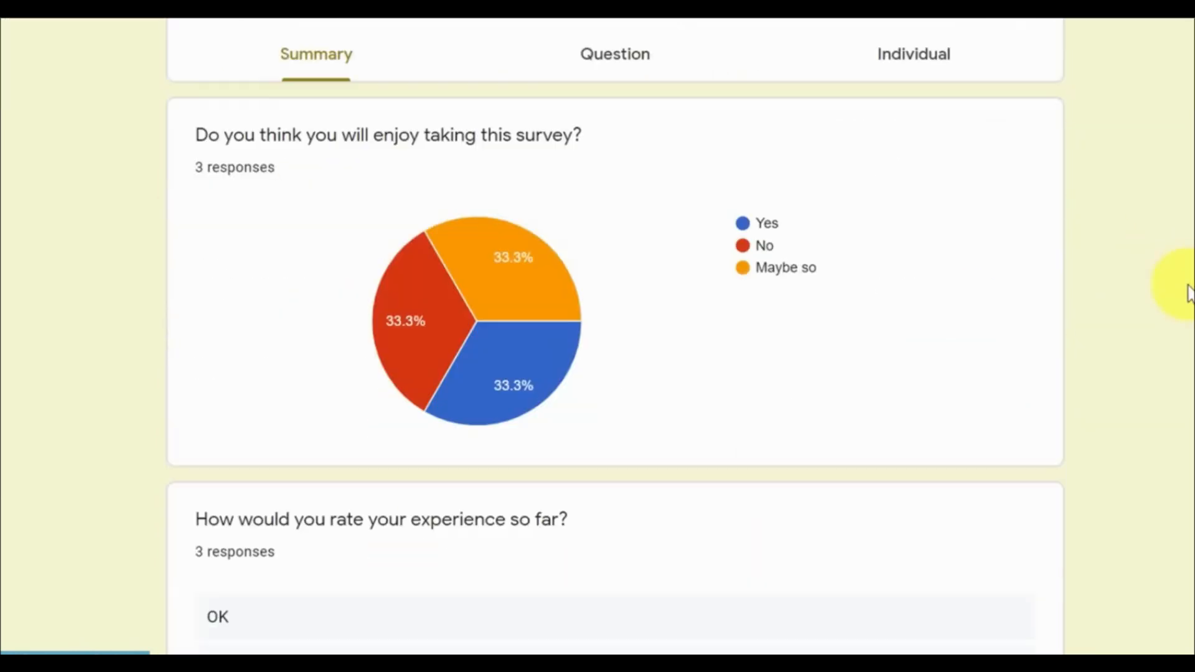
scroll(1189, 292, "up", 2)
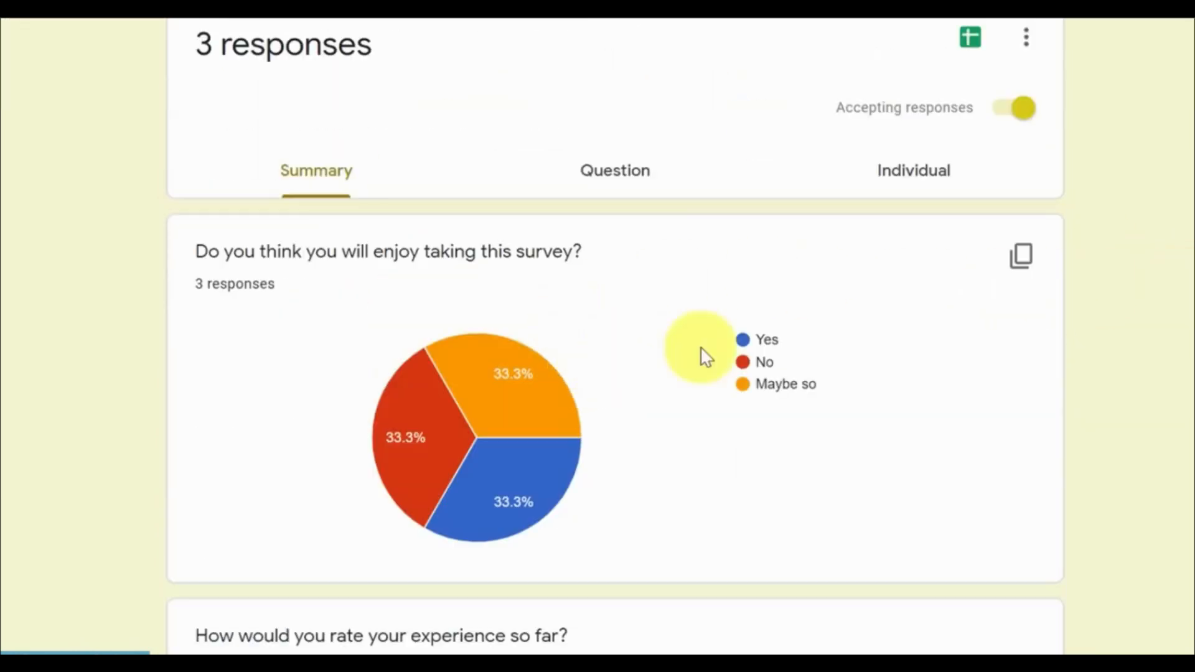
scroll(1188, 259, "down", 6)
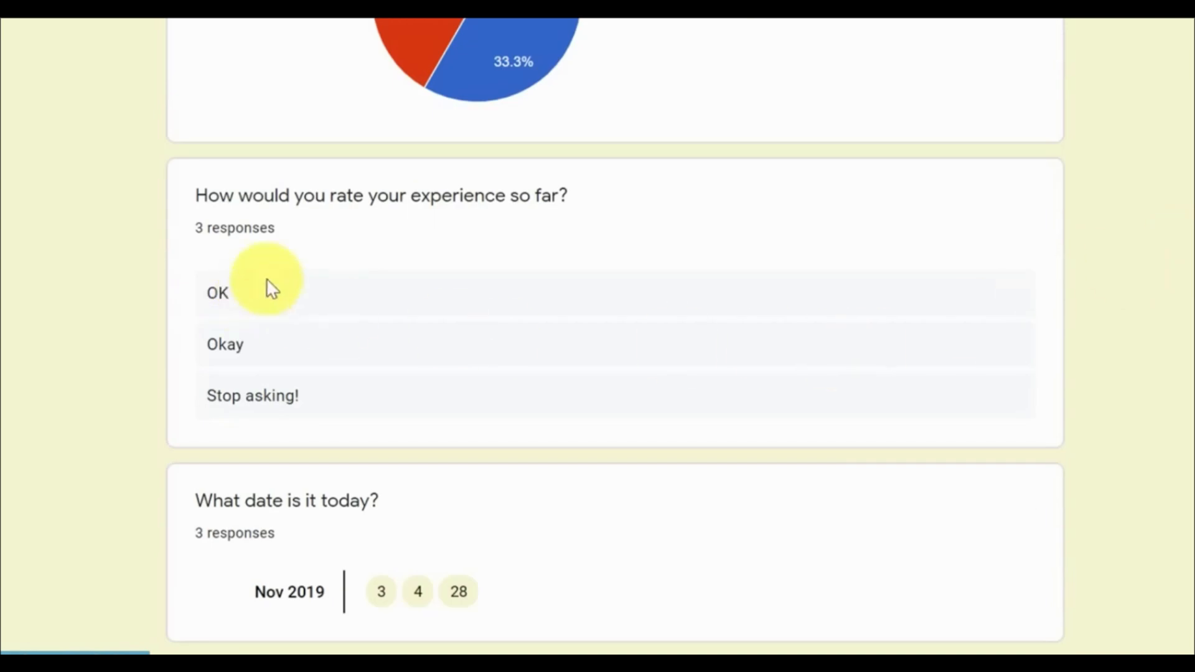
scroll(253, 288, "up", 3)
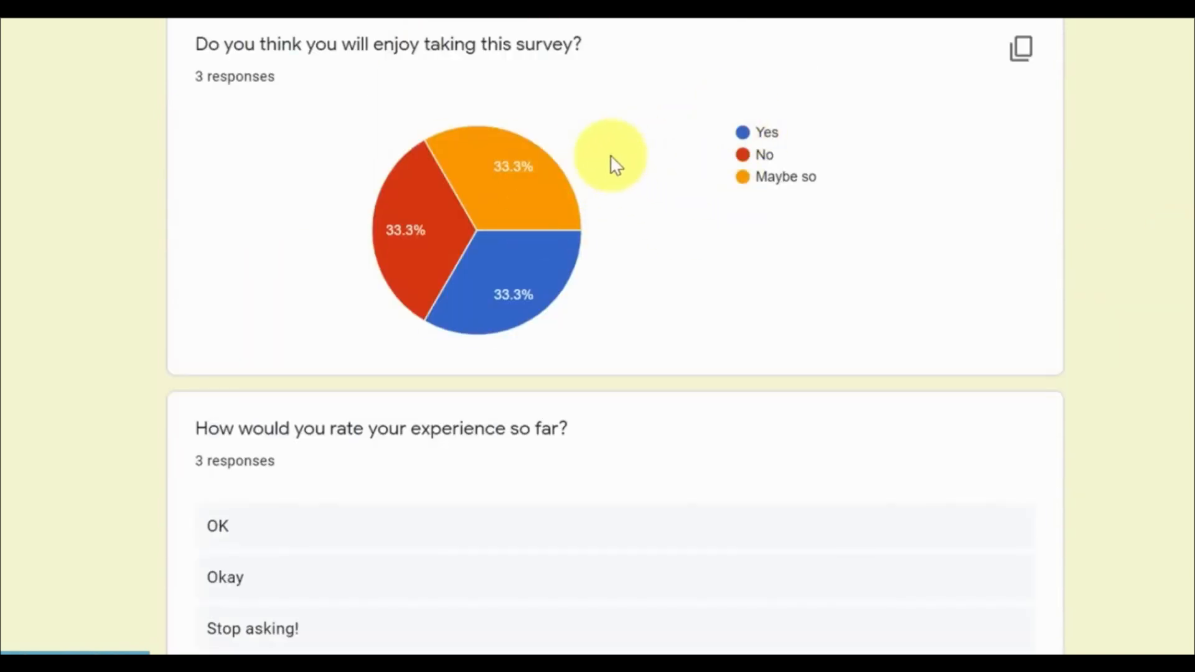
scroll(644, 166, "down", 3)
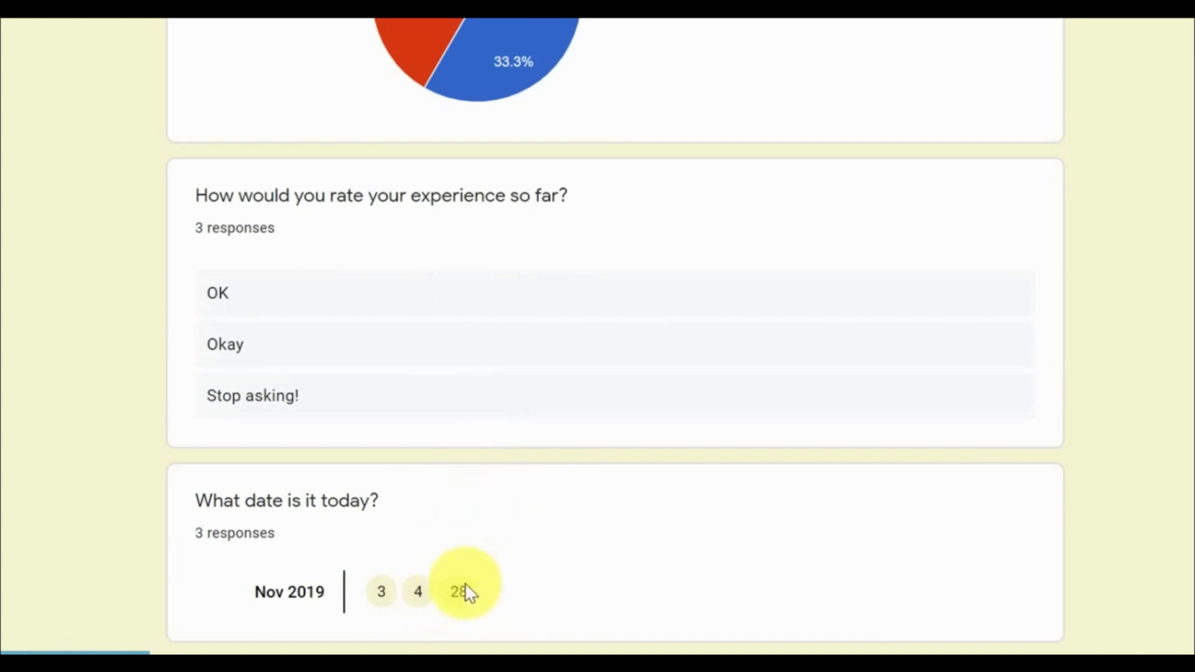
scroll(629, 541, "up", 9)
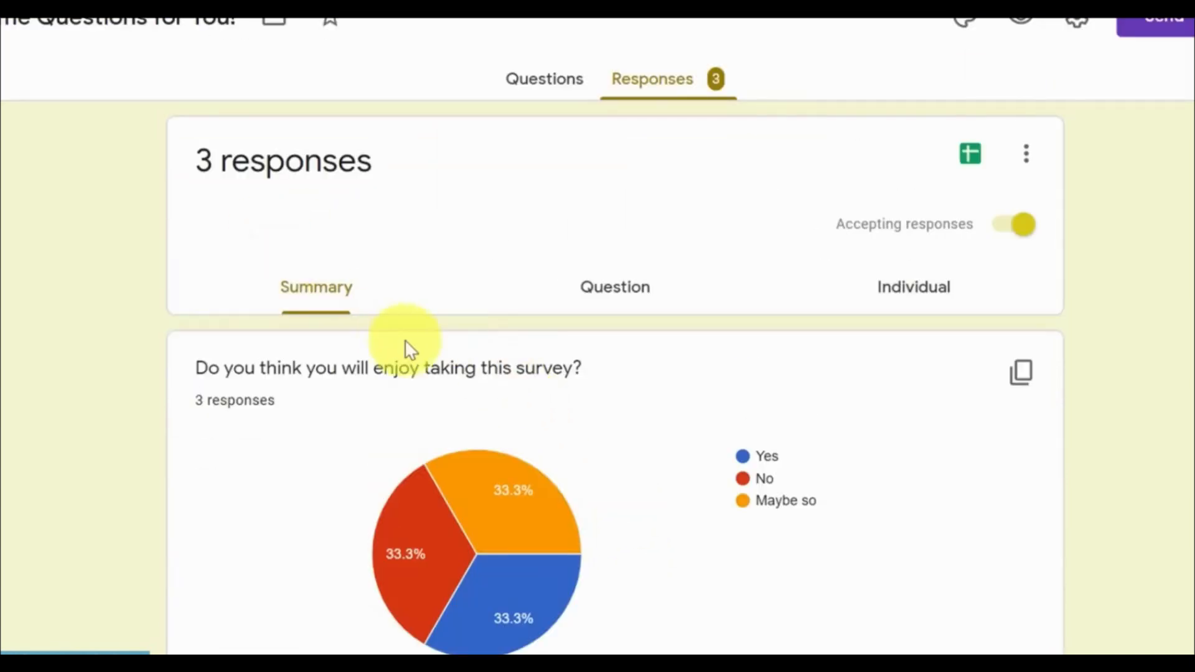
Examine the responses by question for survey enjoyment and "How would you rate your experience so far?".
scroll(616, 252, "down", 2)
left_click(610, 177)
scroll(560, 218, "down", 4)
scroll(556, 227, "down", 2)
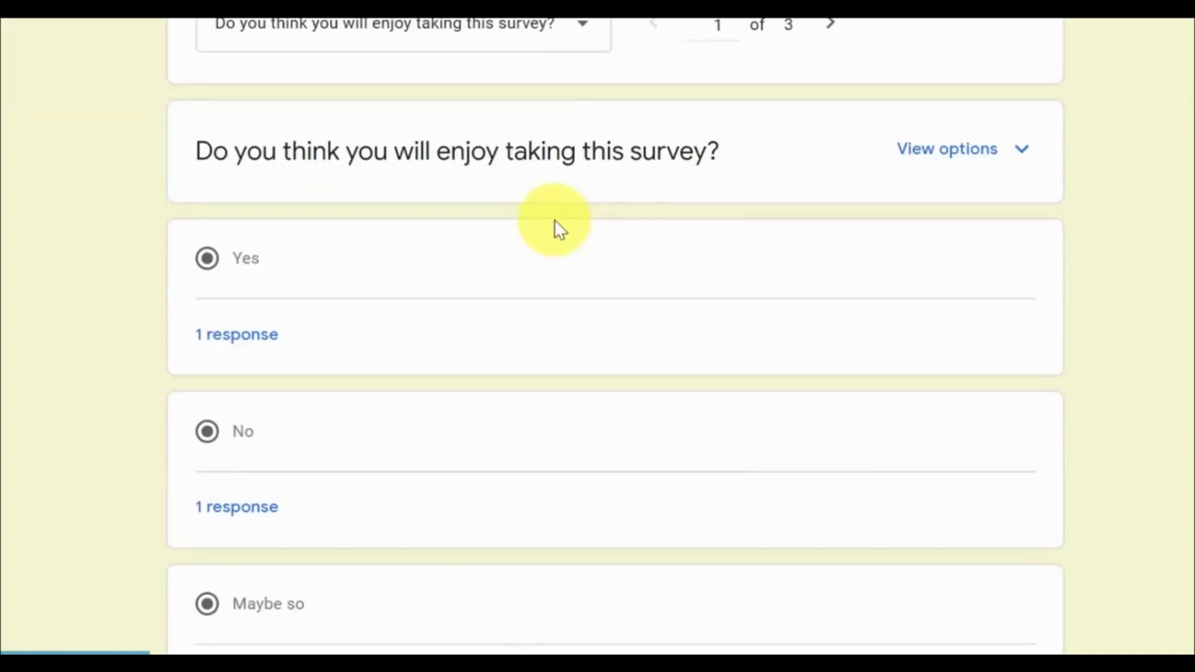
scroll(598, 249, "up", 4)
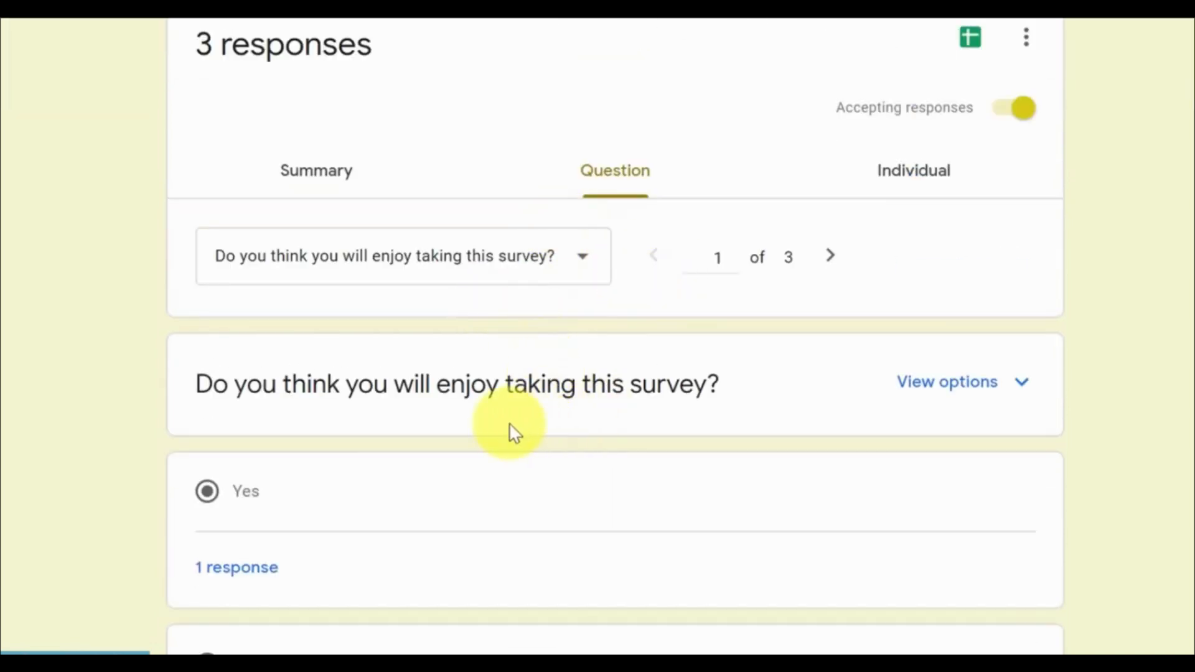
scroll(512, 432, "down", 7)
scroll(521, 360, "up", 9)
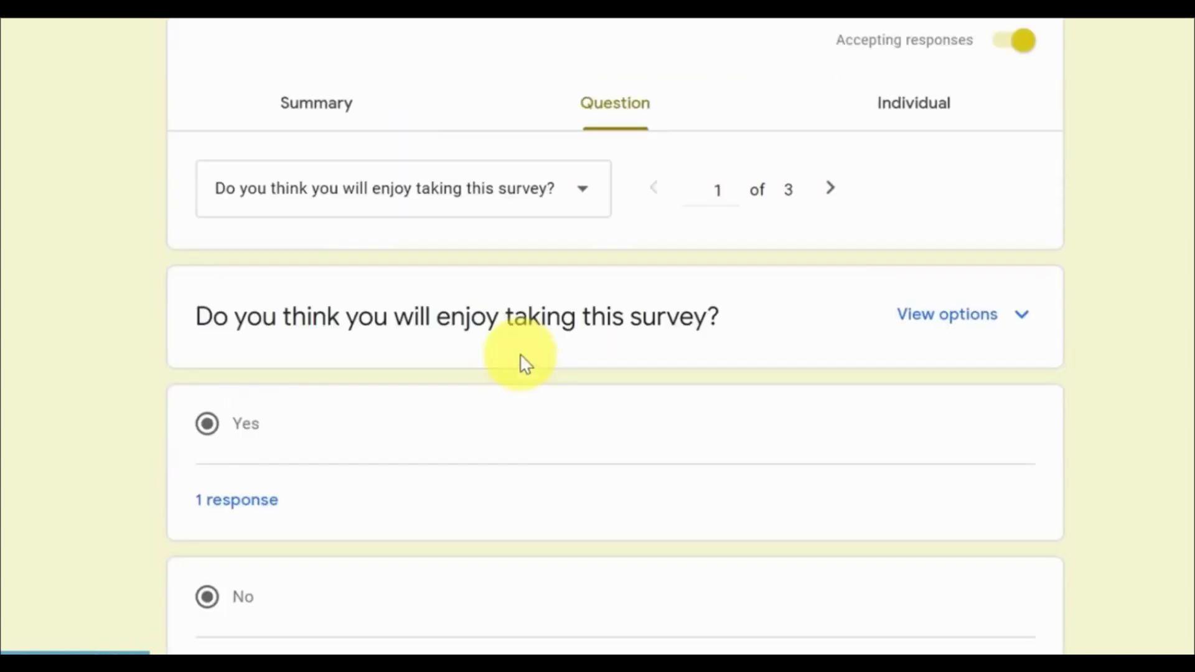
left_click(833, 374)
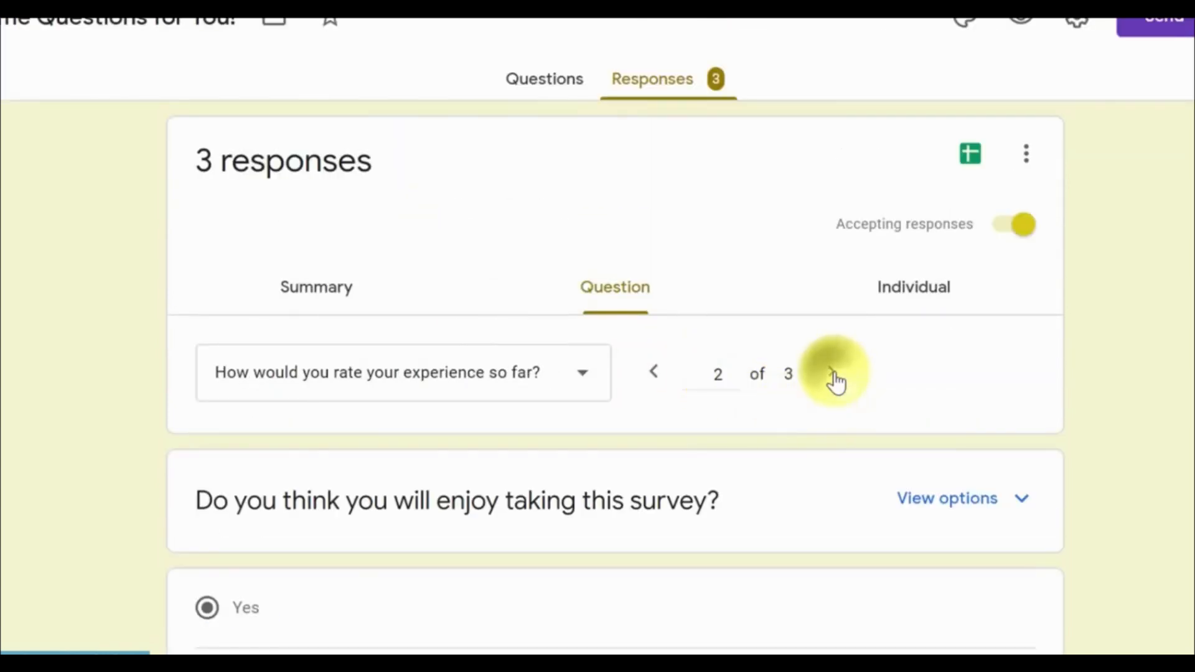
scroll(439, 405, "down", 6)
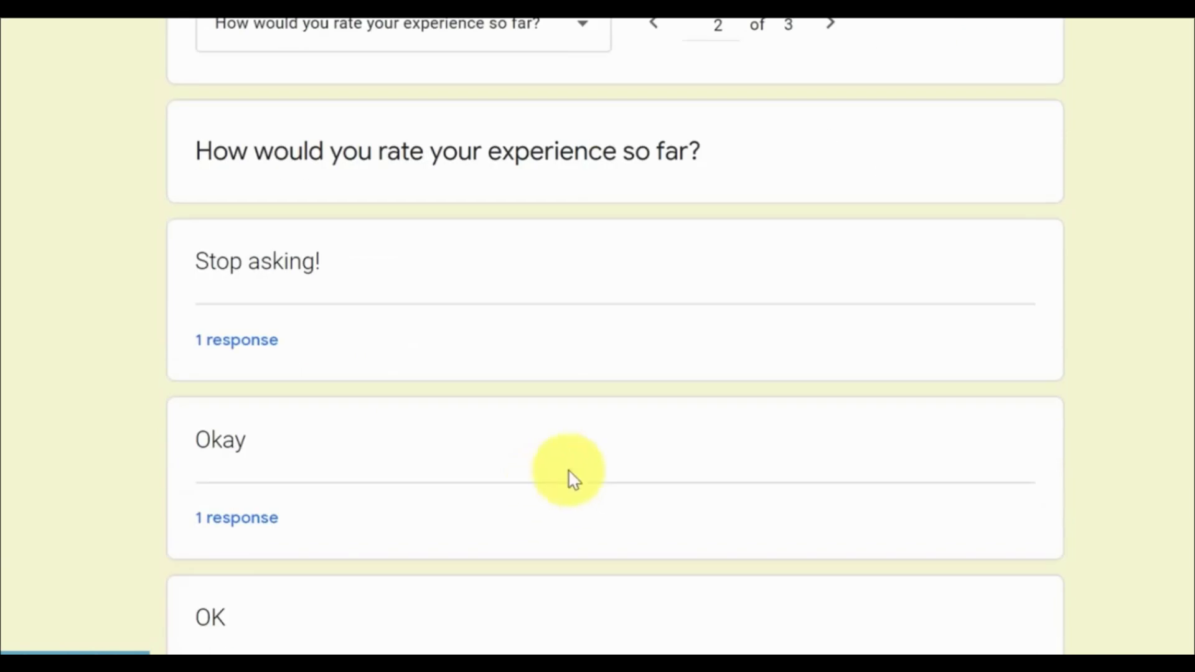
scroll(373, 443, "down", 3)
scroll(405, 347, "up", 9)
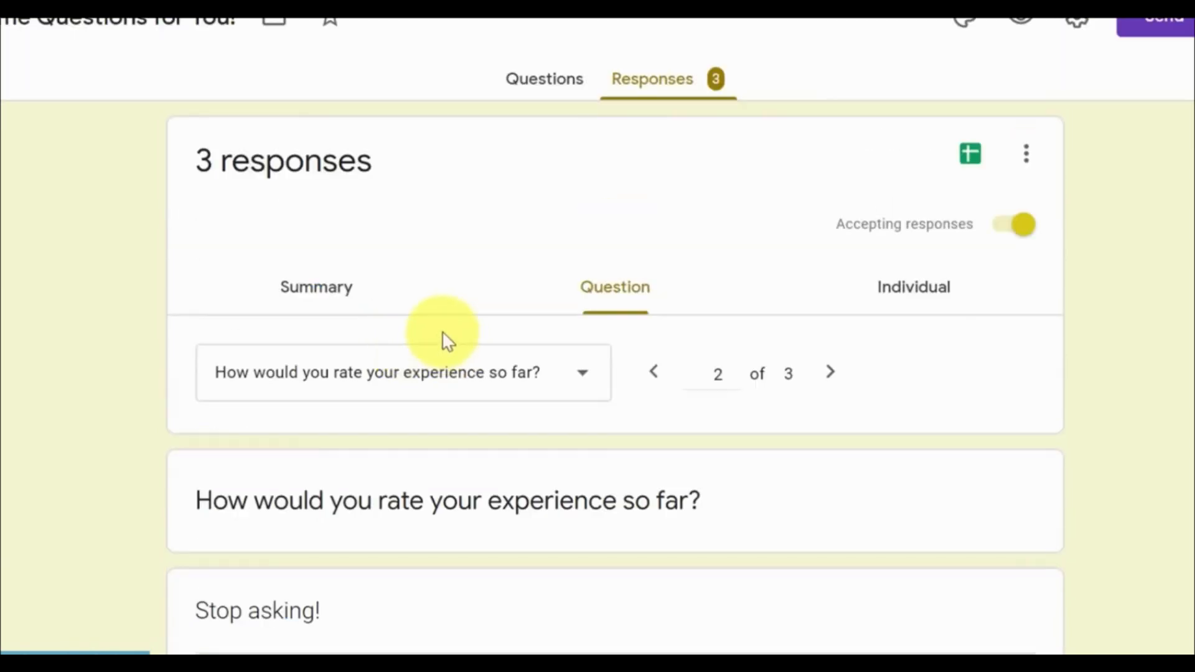
Examine the first individual response from the survey title to the date answer.
left_click(916, 290)
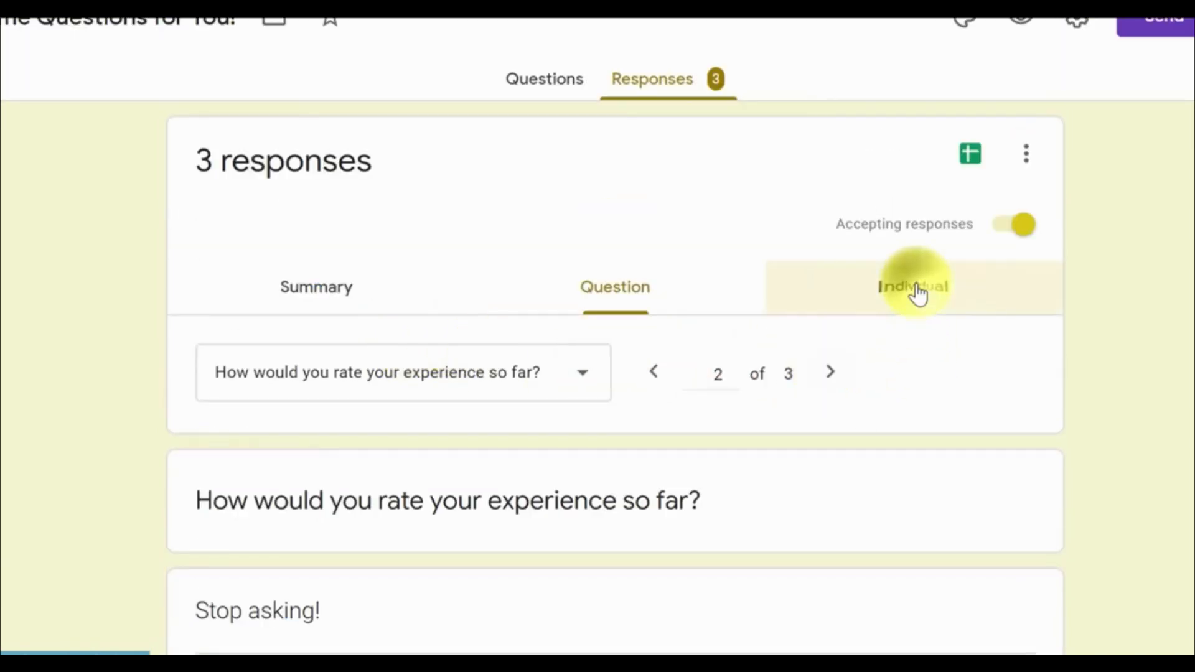
scroll(778, 377, "down", 2)
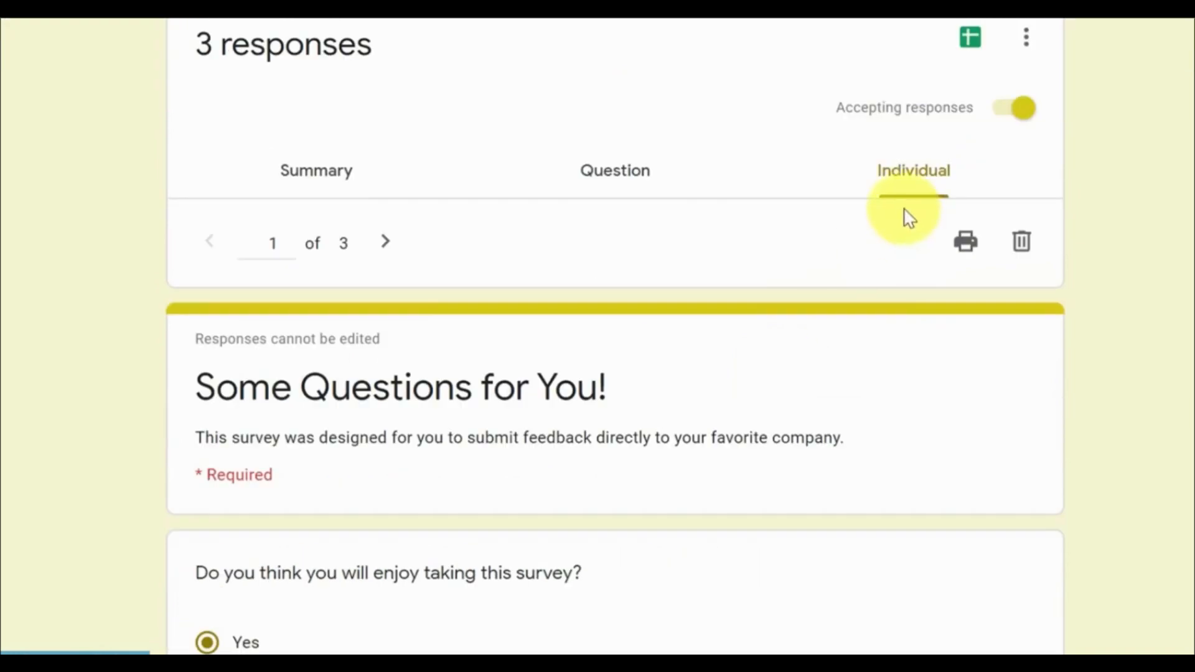
scroll(774, 305, "down", 6)
scroll(772, 297, "down", 2)
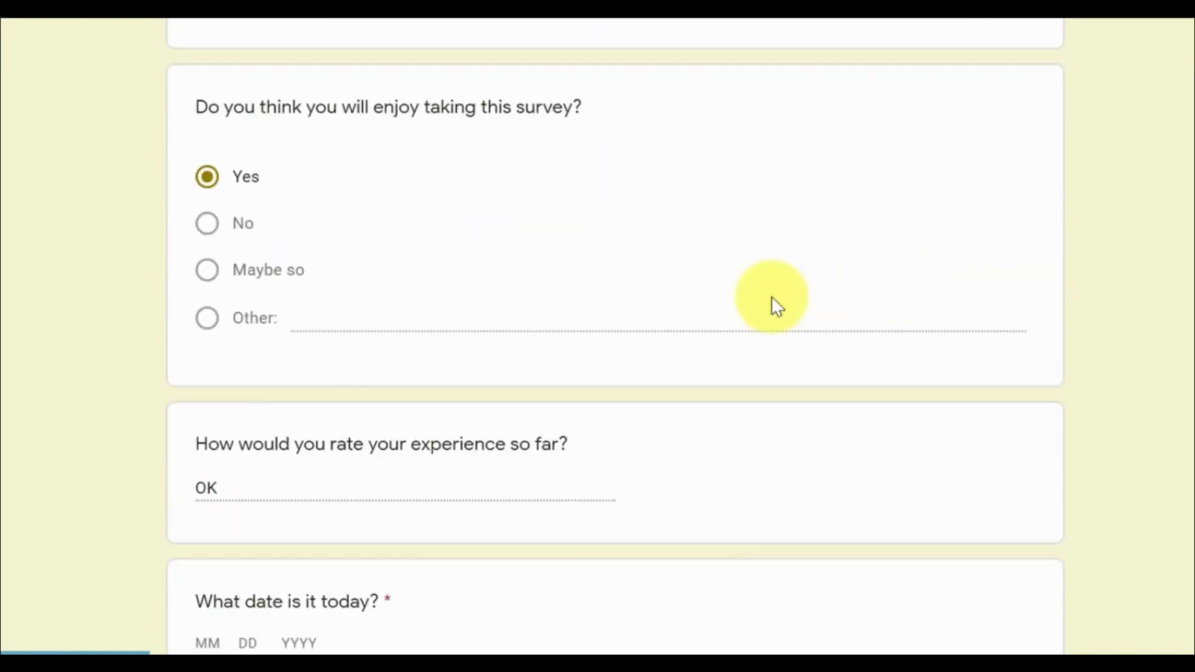
scroll(772, 296, "up", 2)
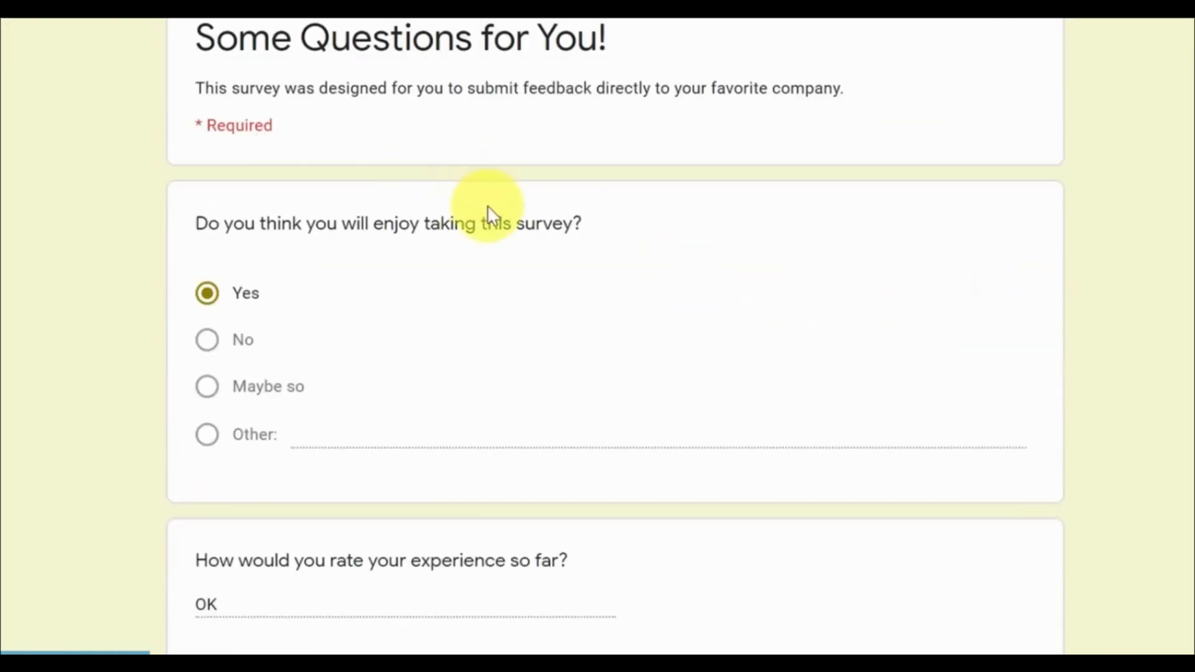
scroll(498, 218, "down", 2)
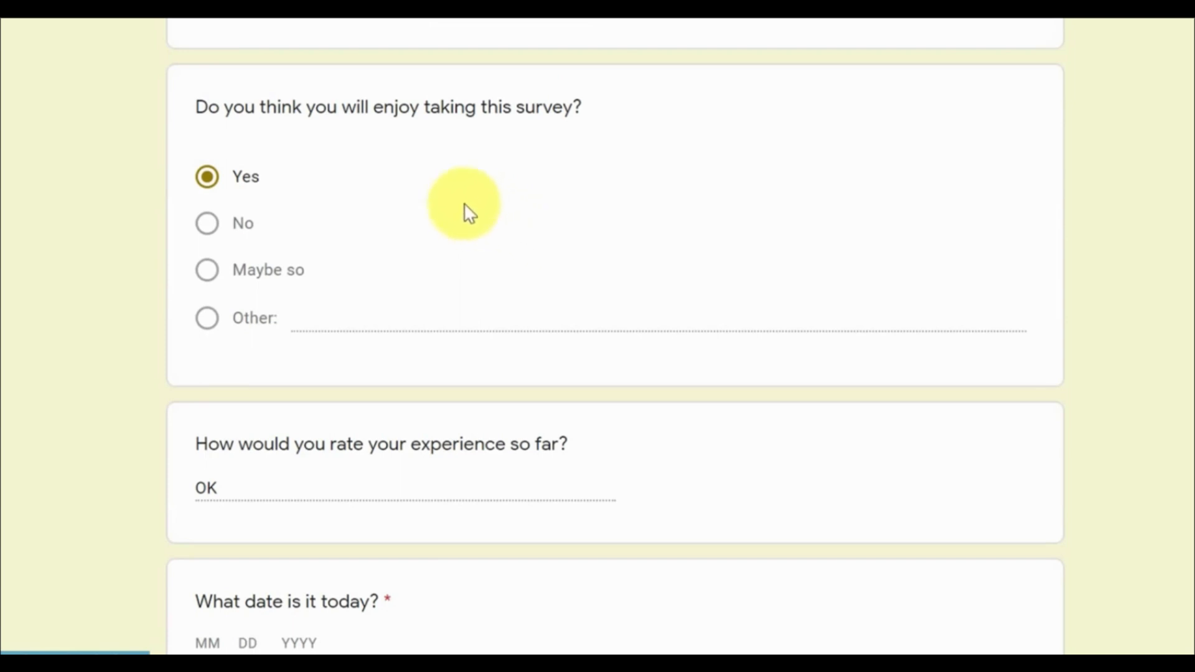
scroll(463, 201, "down", 2)
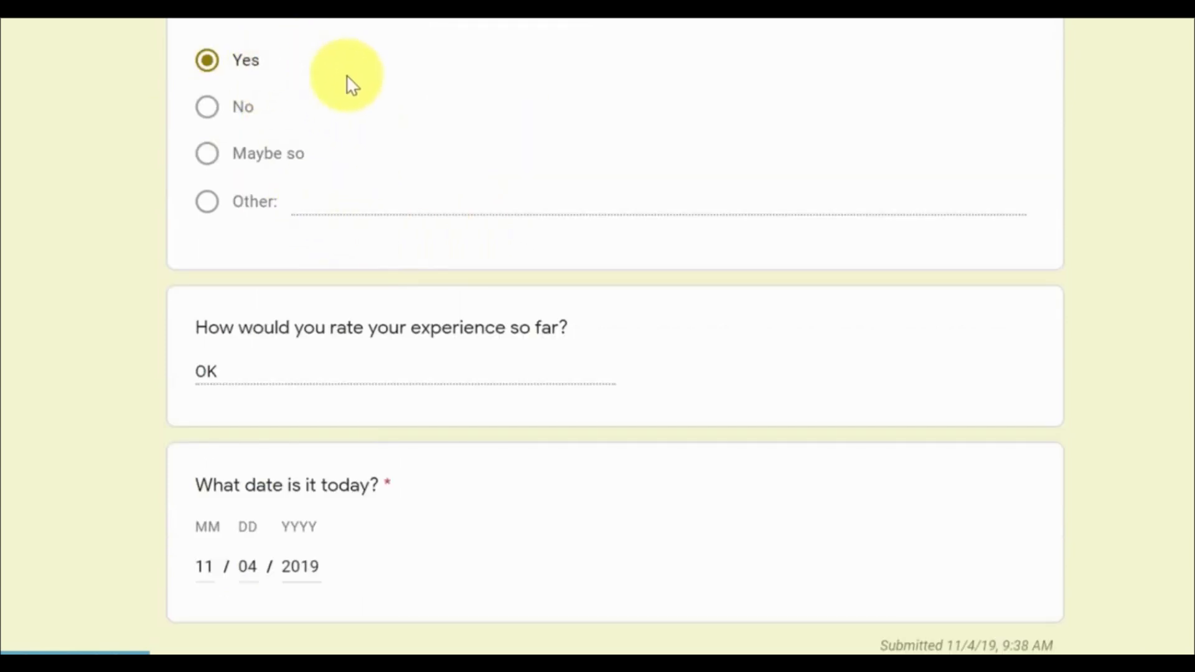
scroll(385, 574, "up", 10)
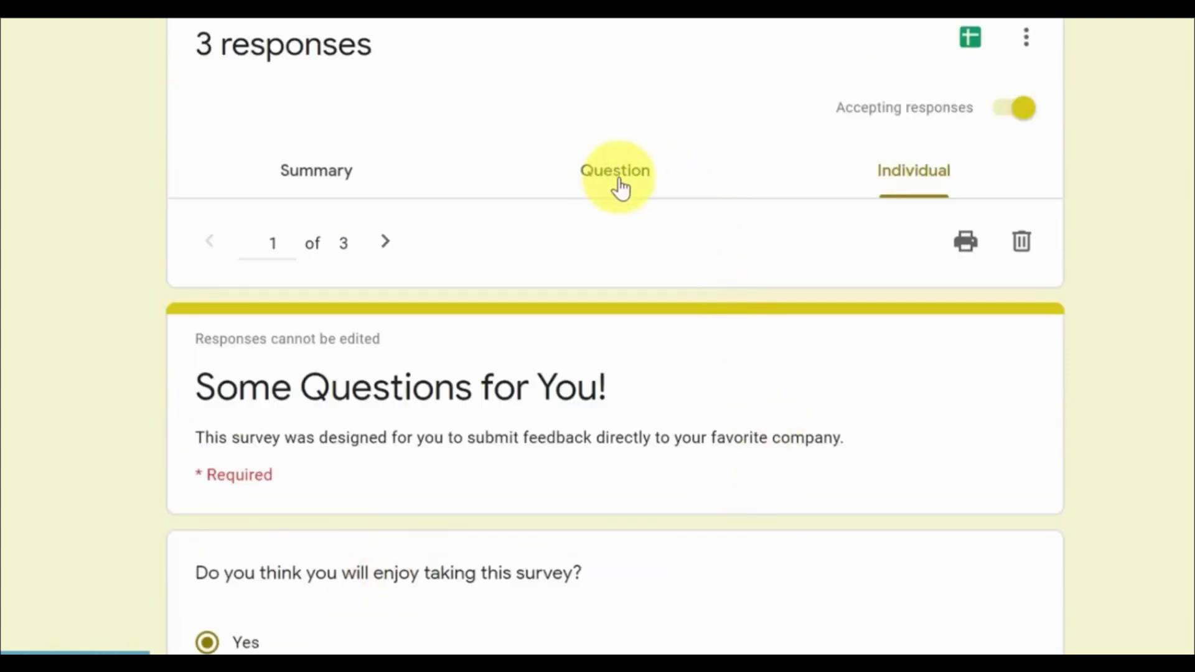
Return to the response summary, stop accepting responses and turn acceptance back on.
left_click(321, 170)
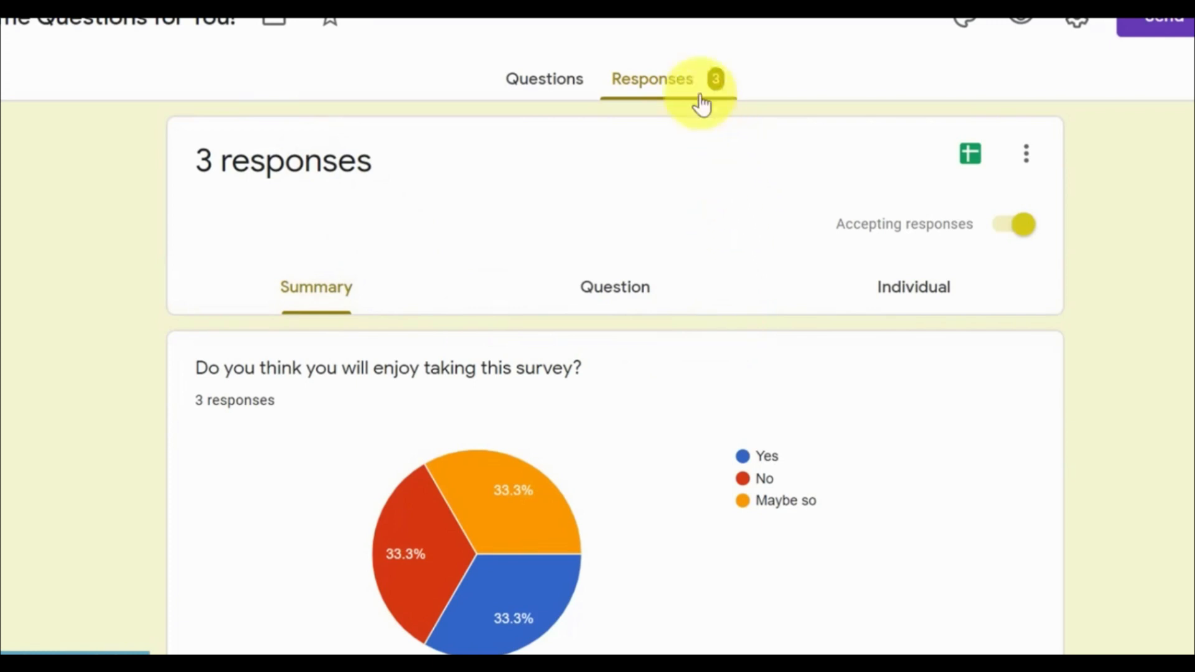
left_click(1014, 230)
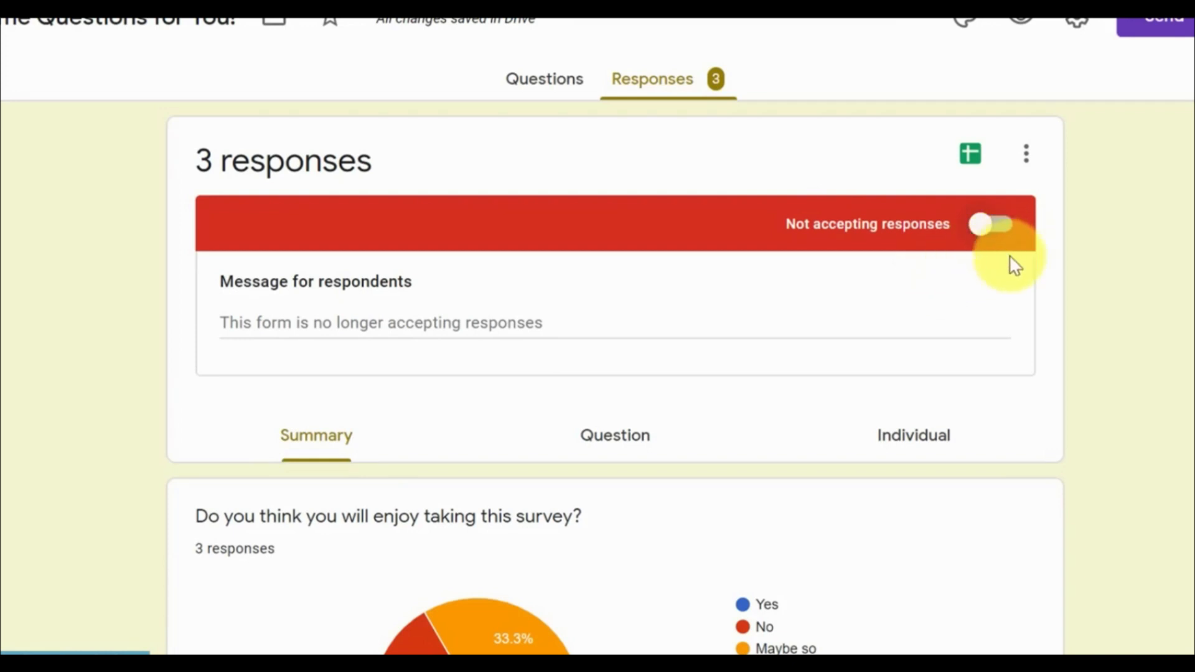
left_click(991, 231)
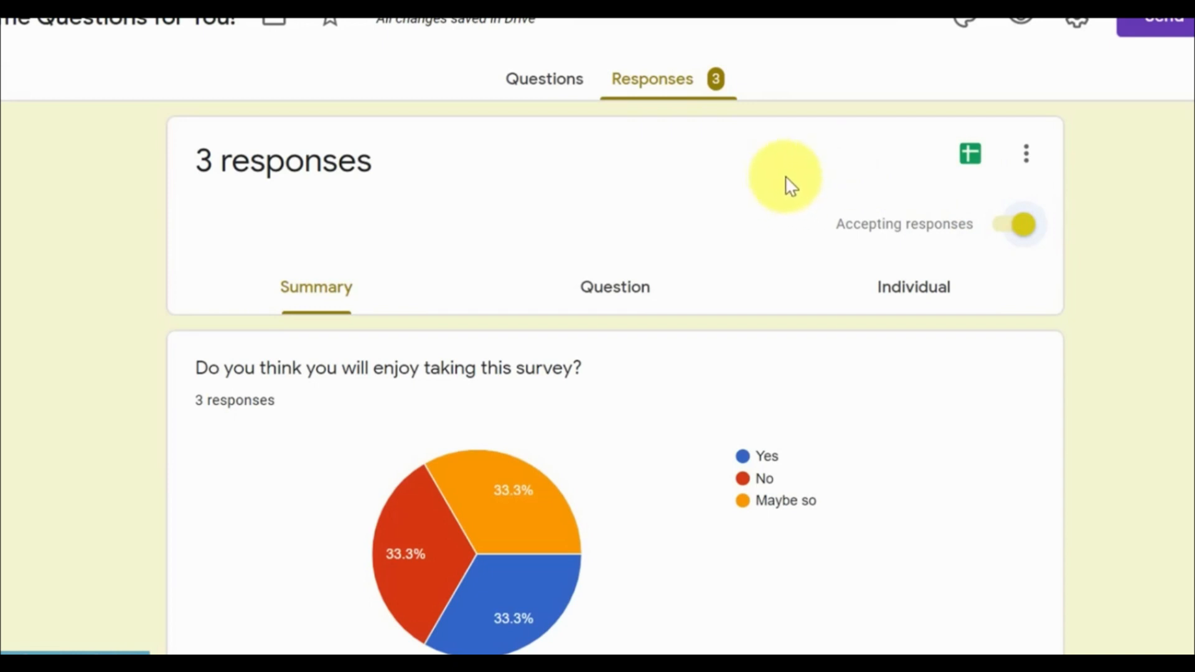
View the survey's responses in the linked spreadsheet and return to the form's questions.
left_click(972, 159)
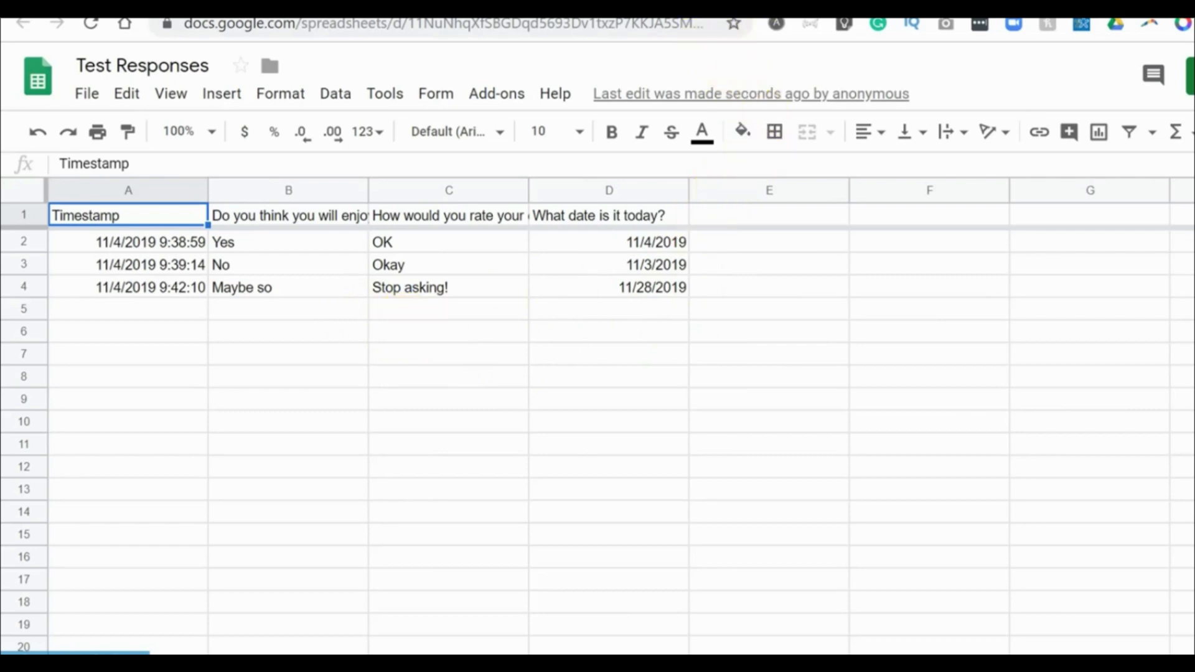
left_click(730, 8)
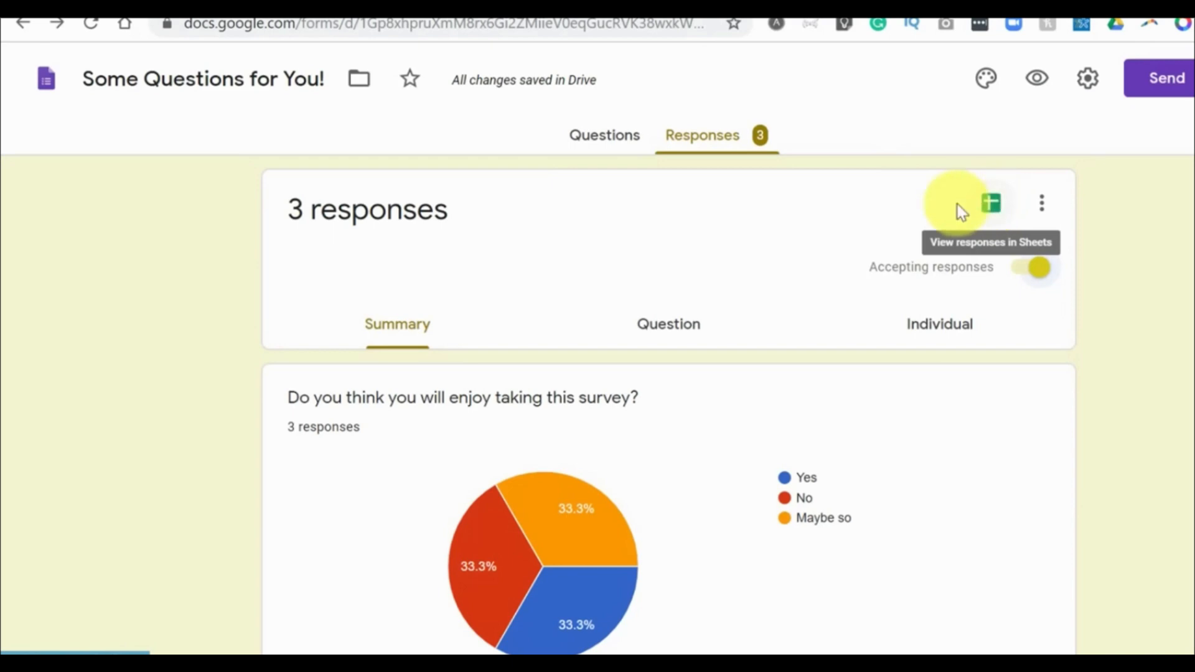
left_click(597, 141)
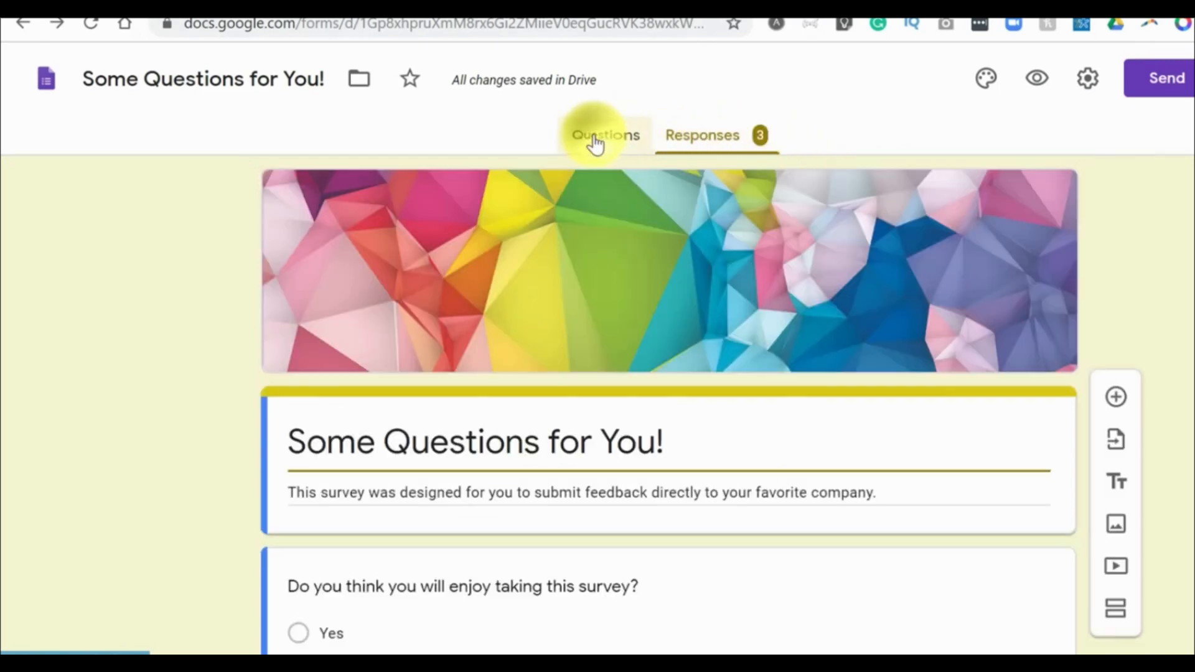
scroll(961, 342, "down", 7)
scroll(1186, 342, "up", 5)
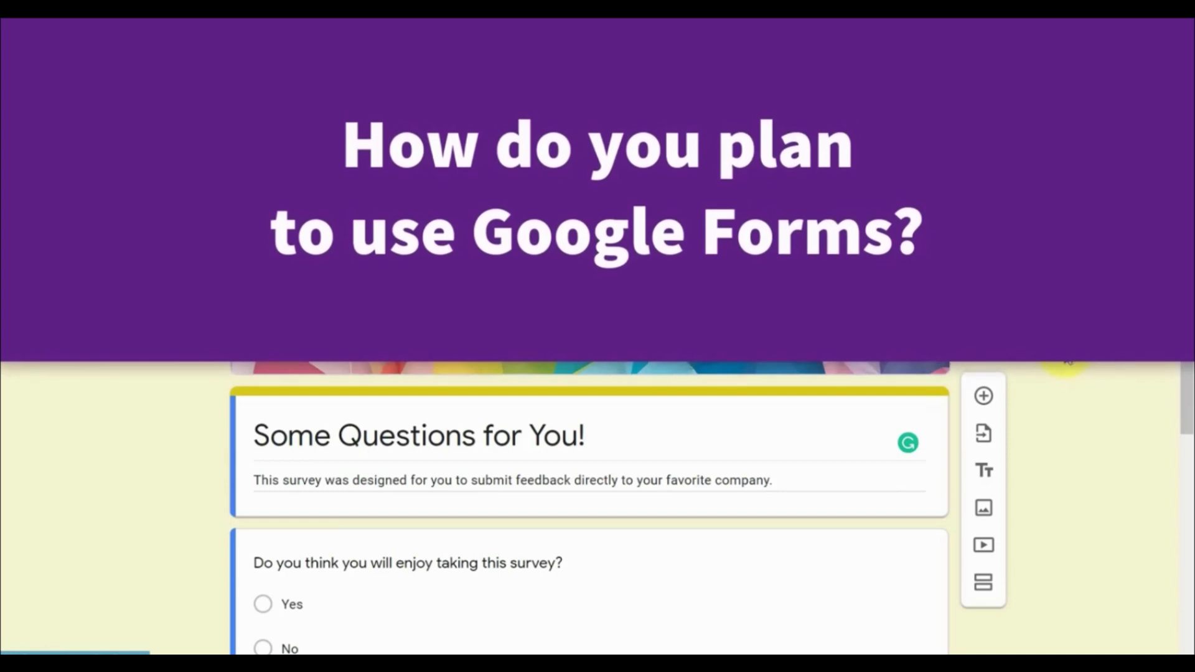
scroll(1068, 361, "down", 6)
scroll(1068, 360, "up", 10)
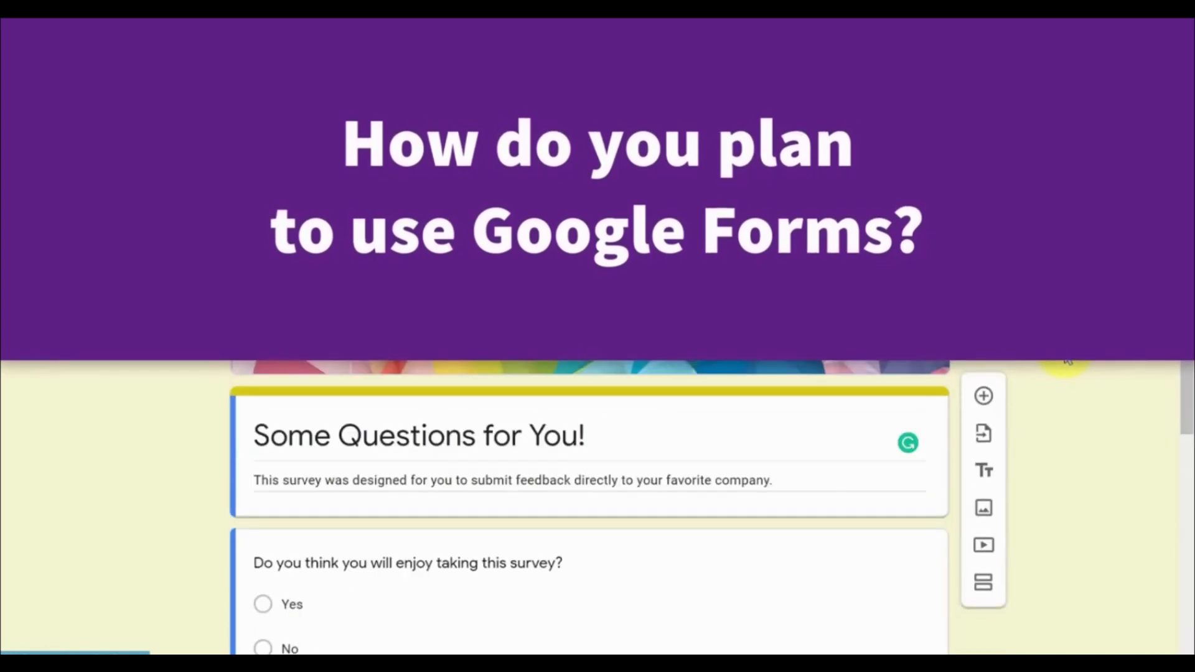